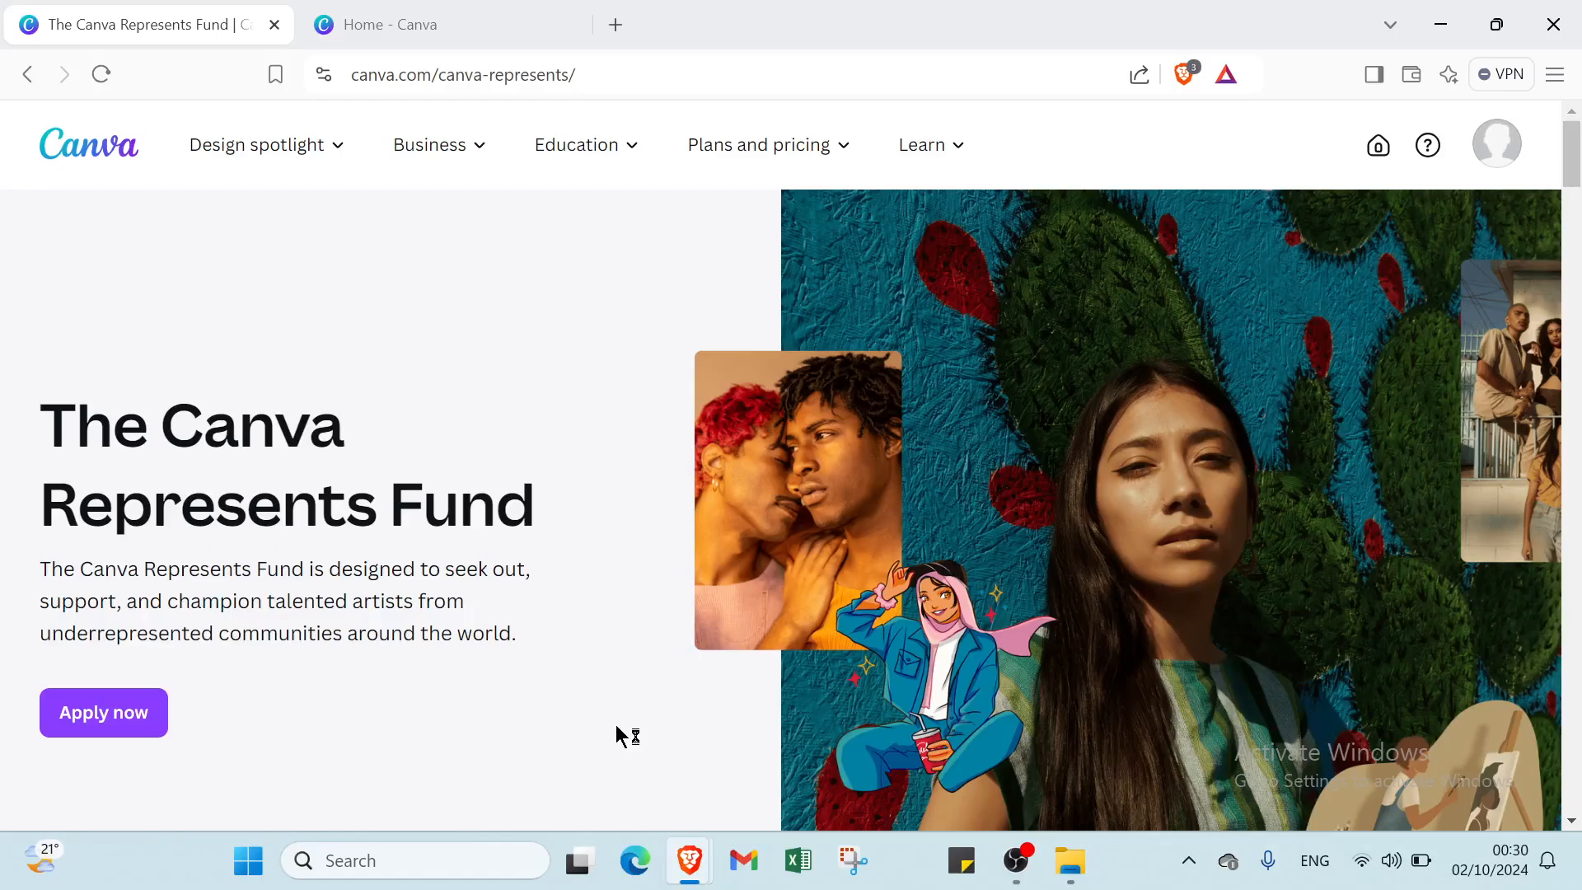
scroll(617, 729, "down", 2)
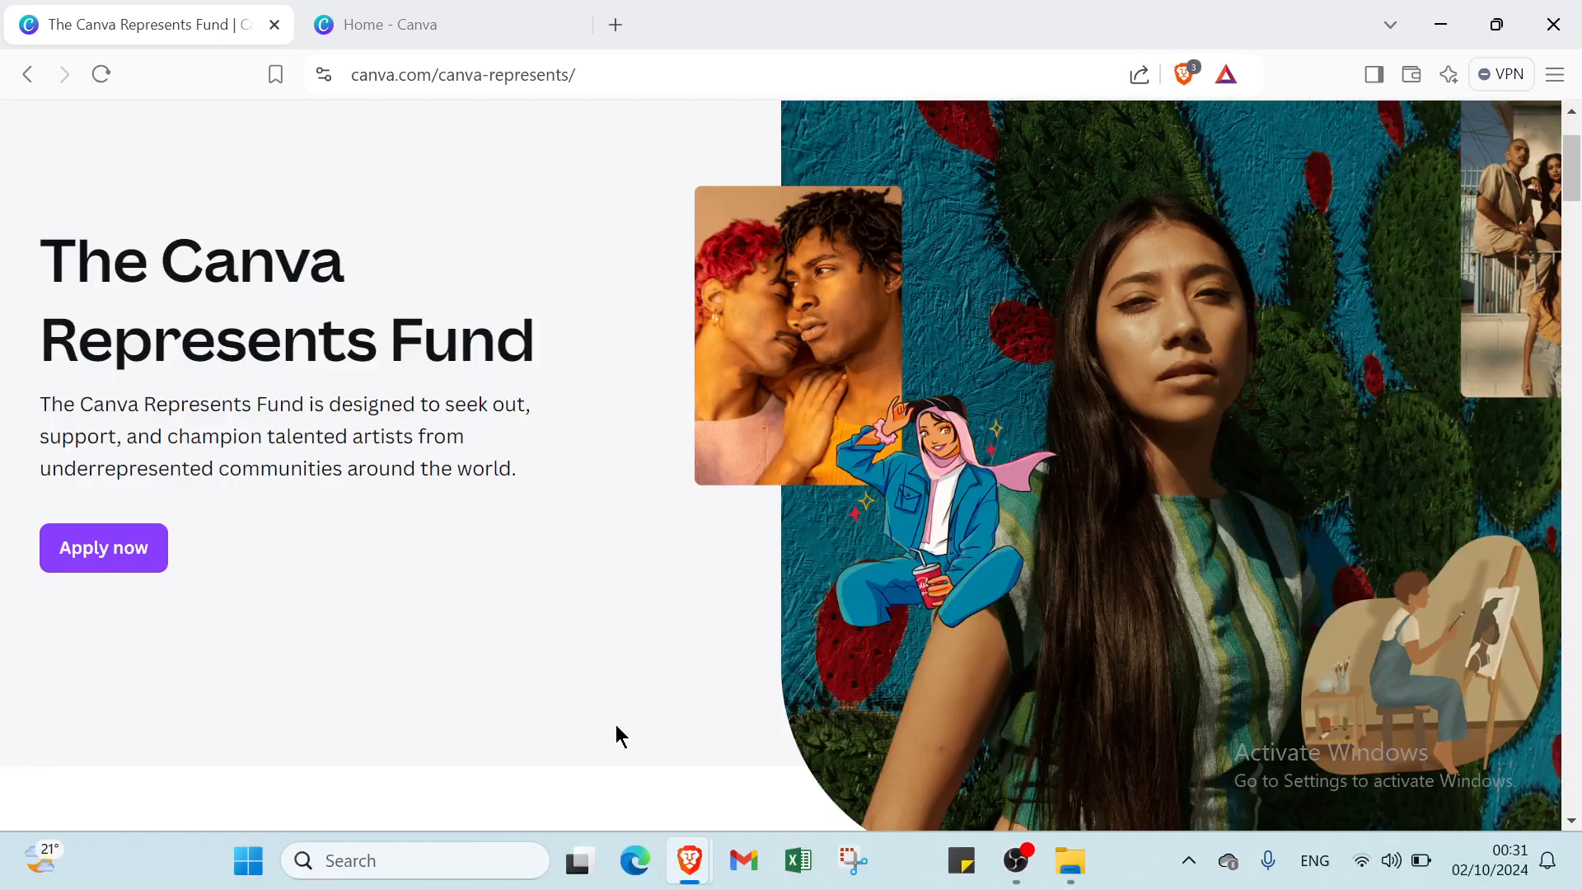
scroll(620, 735, "up", 2)
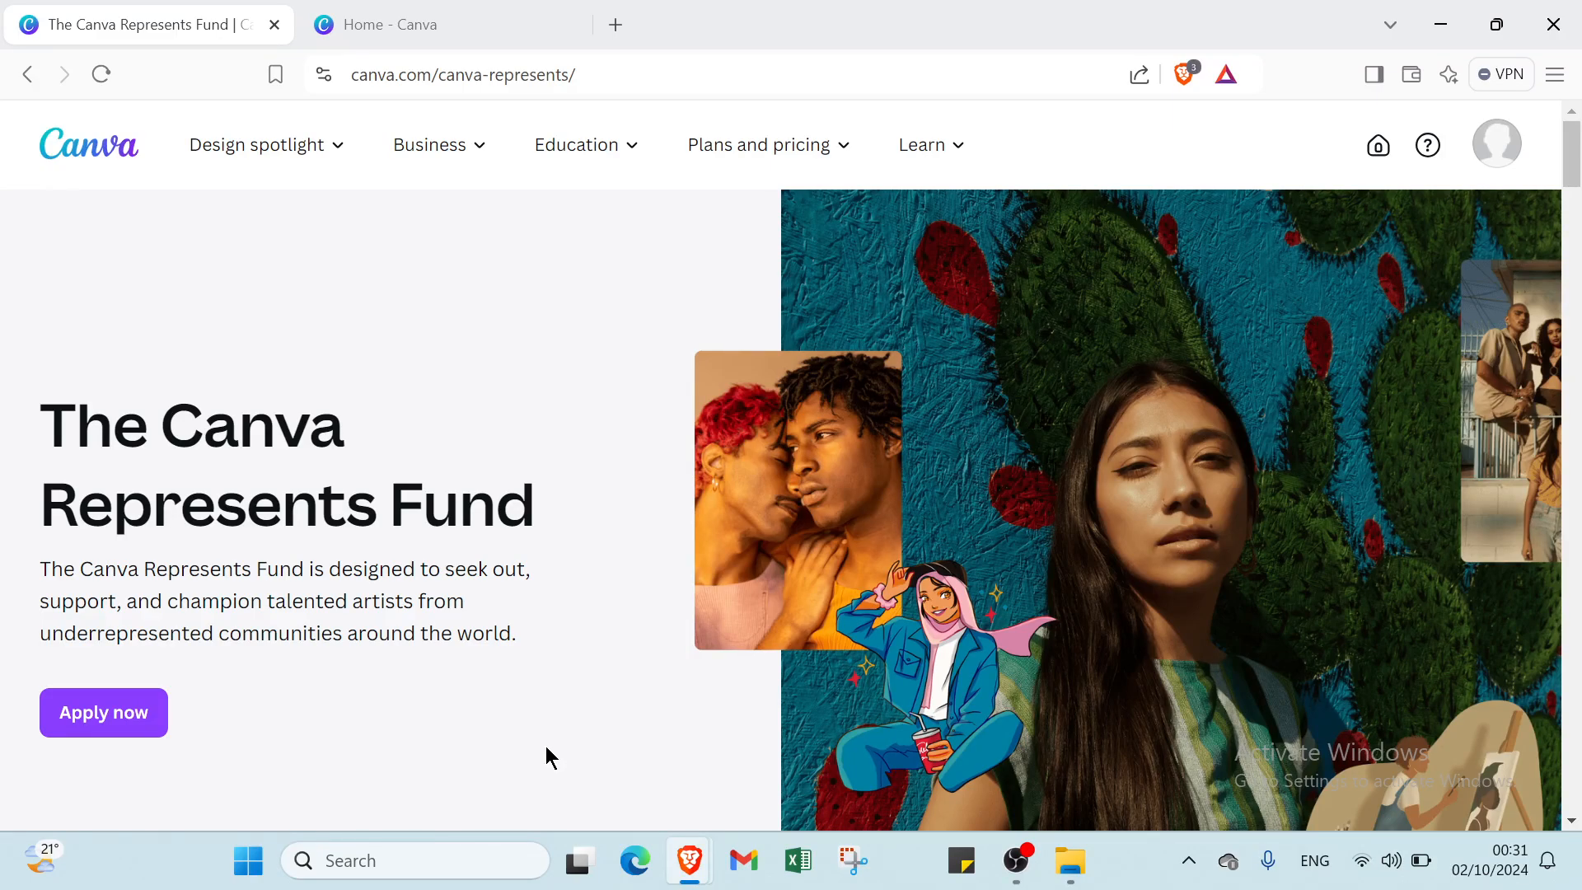
scroll(630, 774, "down", 5)
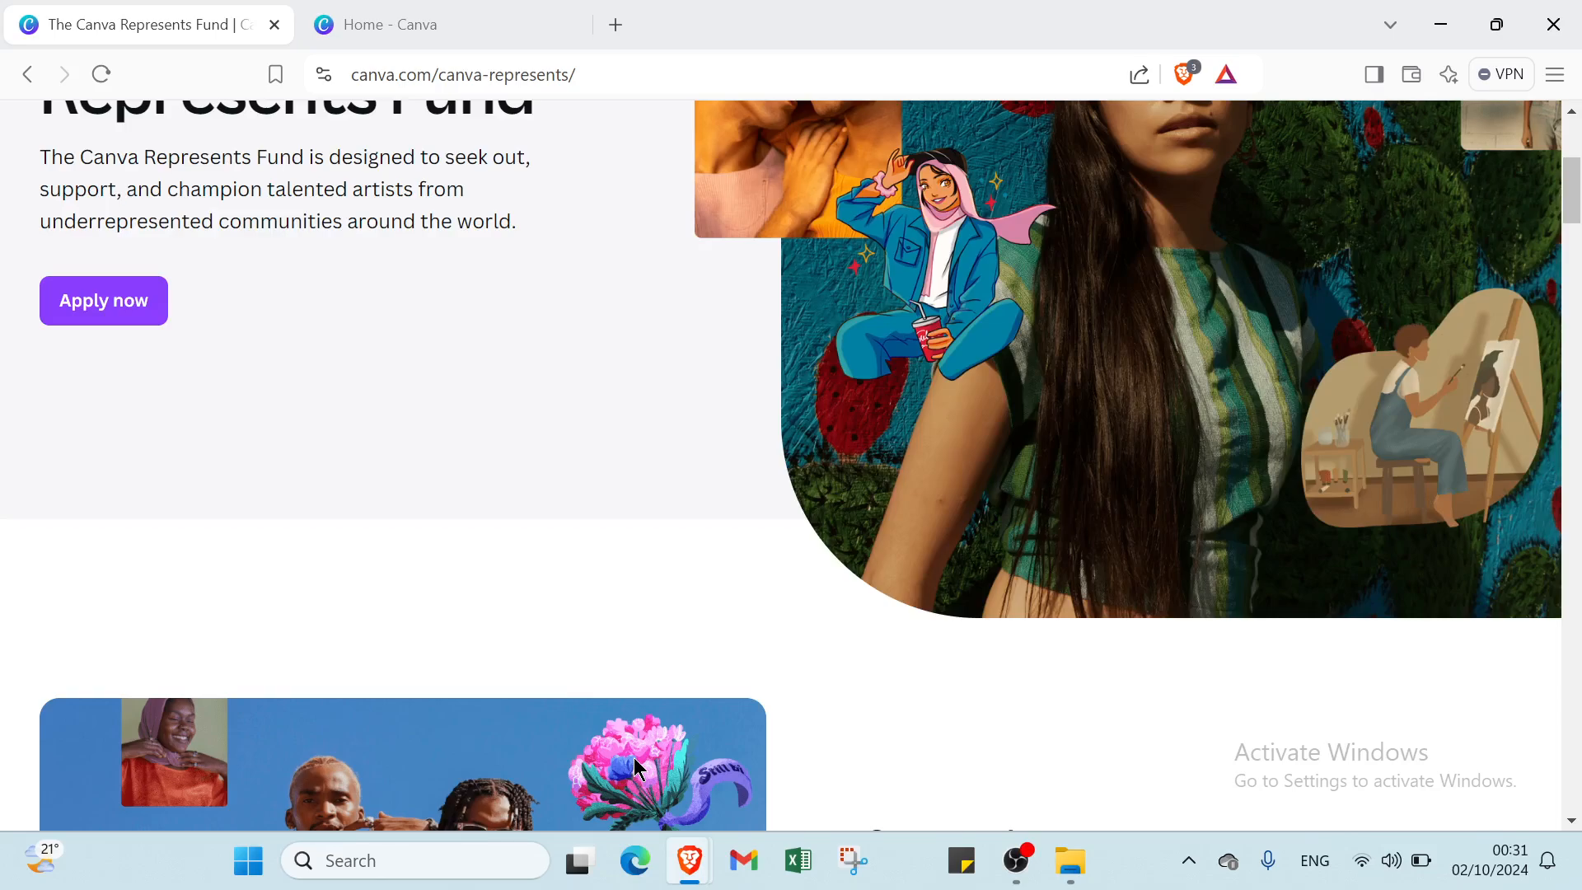
scroll(636, 766, "up", 5)
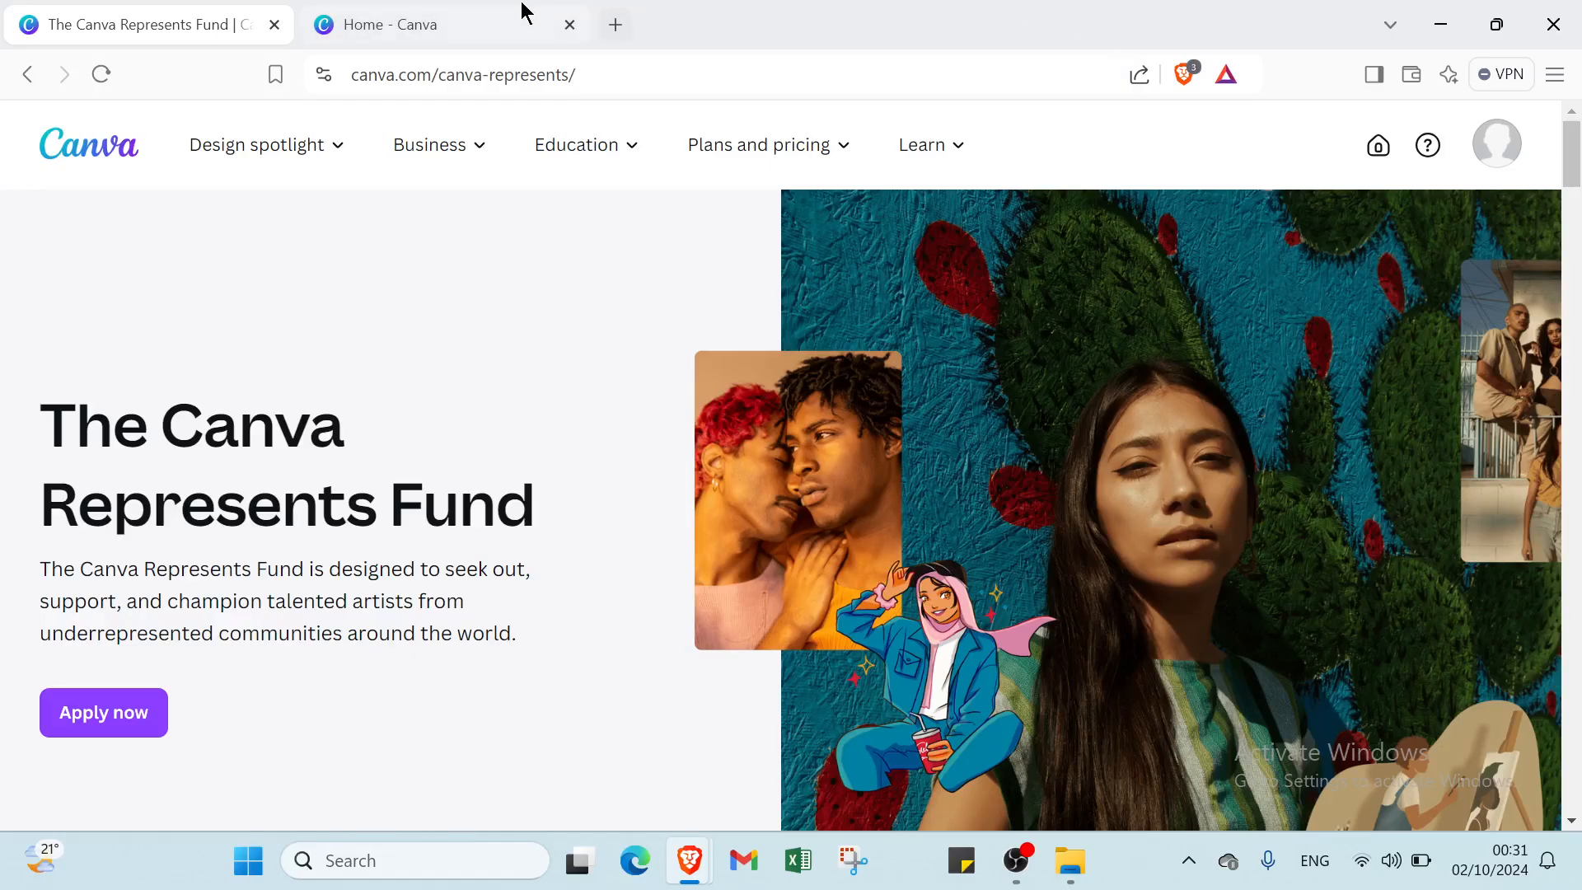
Go to the Canva home page and search the Canva templates for "table".
left_click(490, 17)
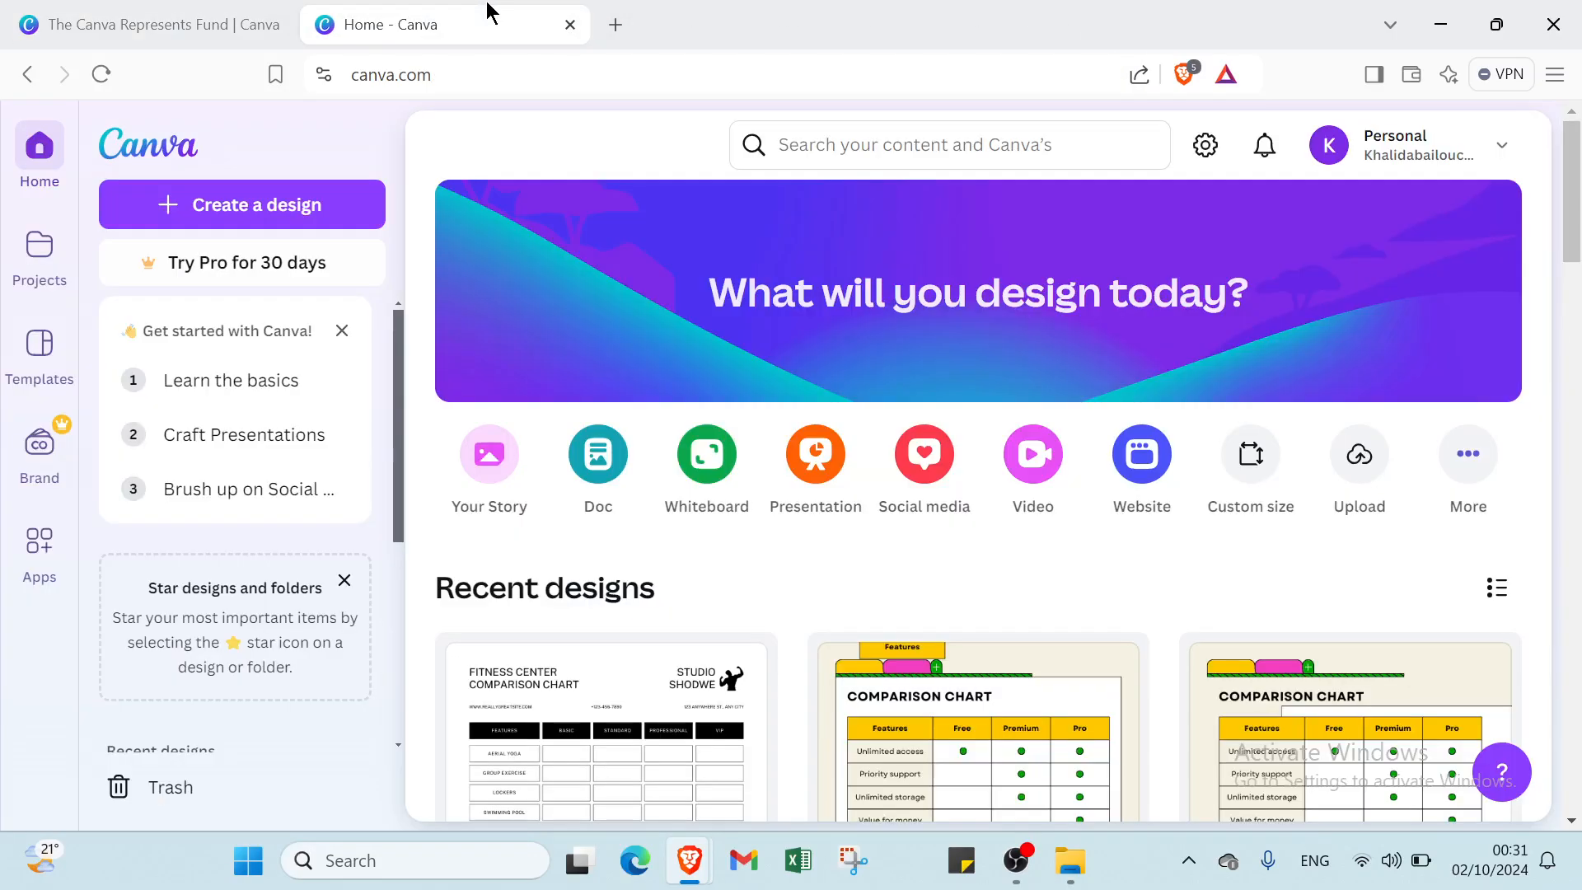
left_click(827, 142)
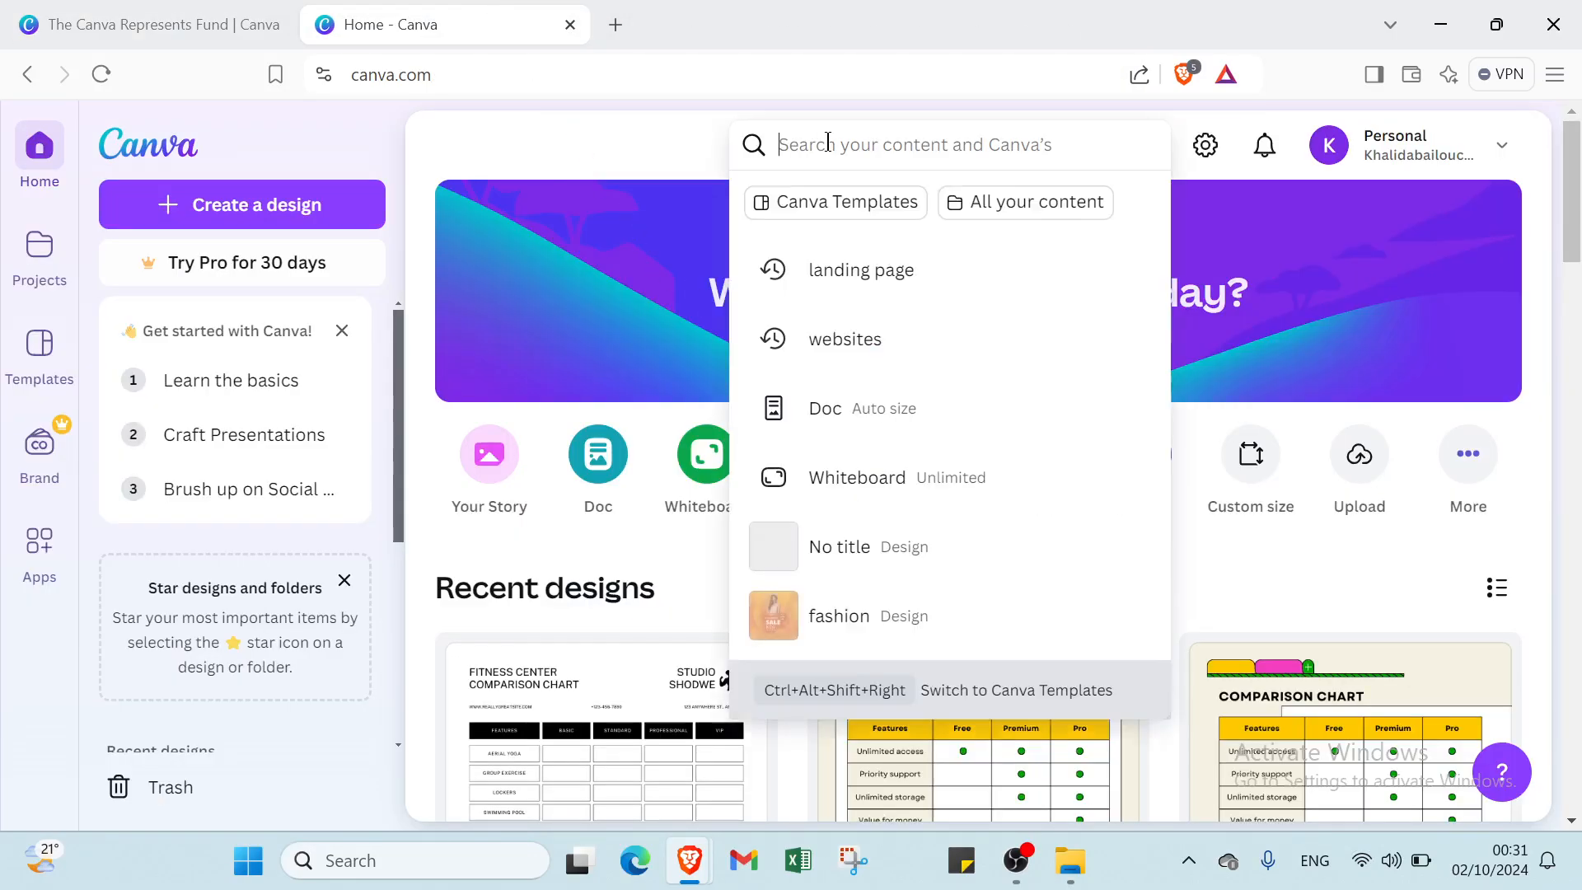
left_click(824, 206)
left_click(852, 275)
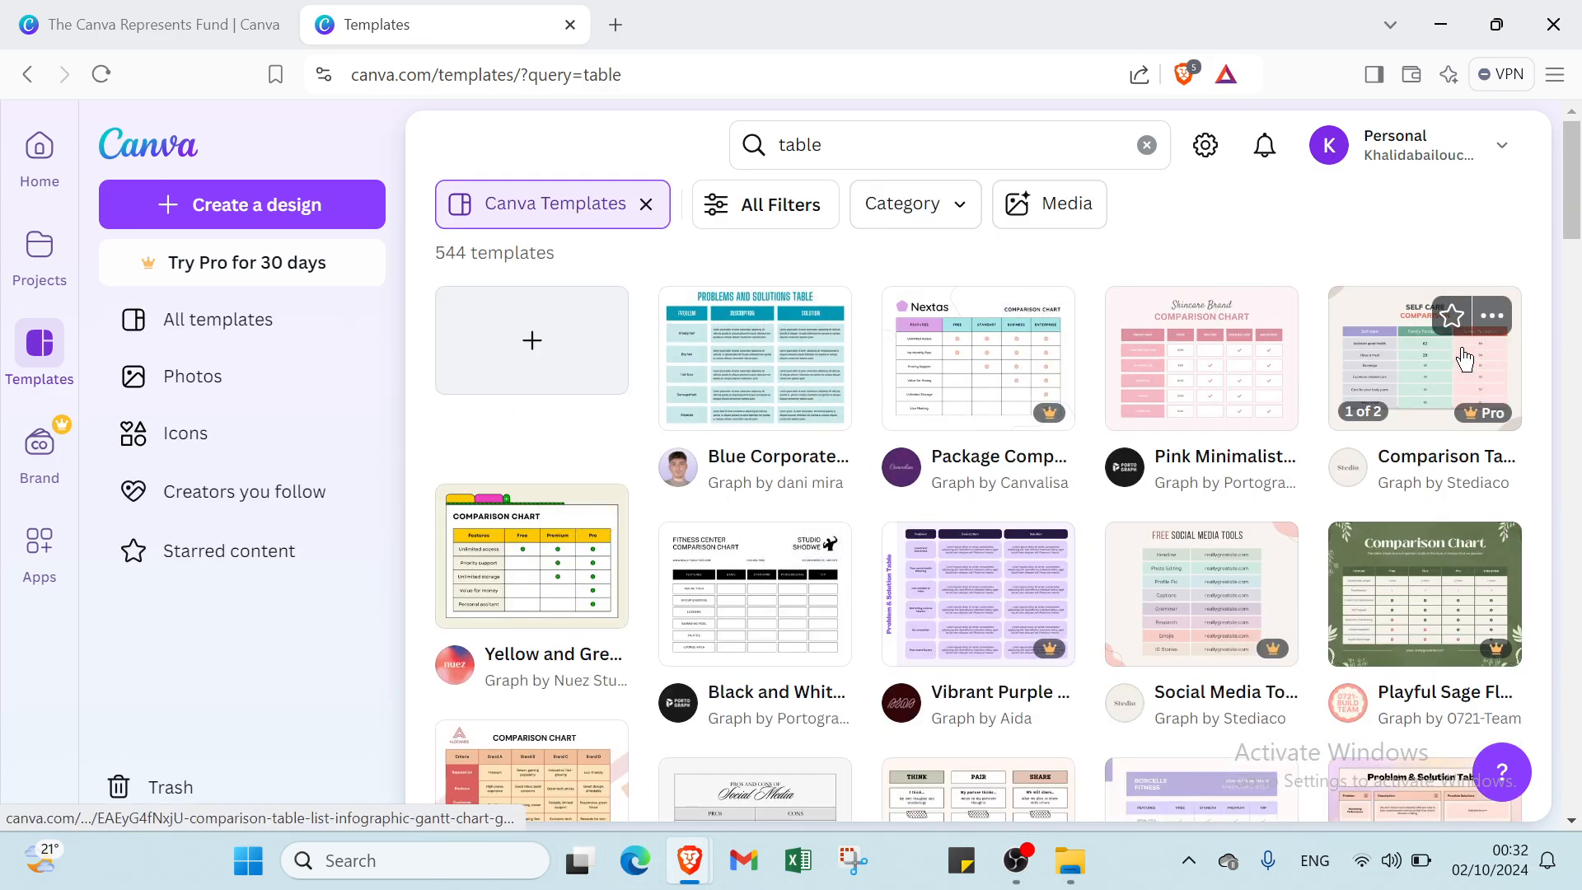
Browse the table templates and open the Yellow and Green Illustrated Features Comparison Chart Graph for customizing.
scroll(1260, 527, "down", 3)
scroll(1186, 543, "down", 1)
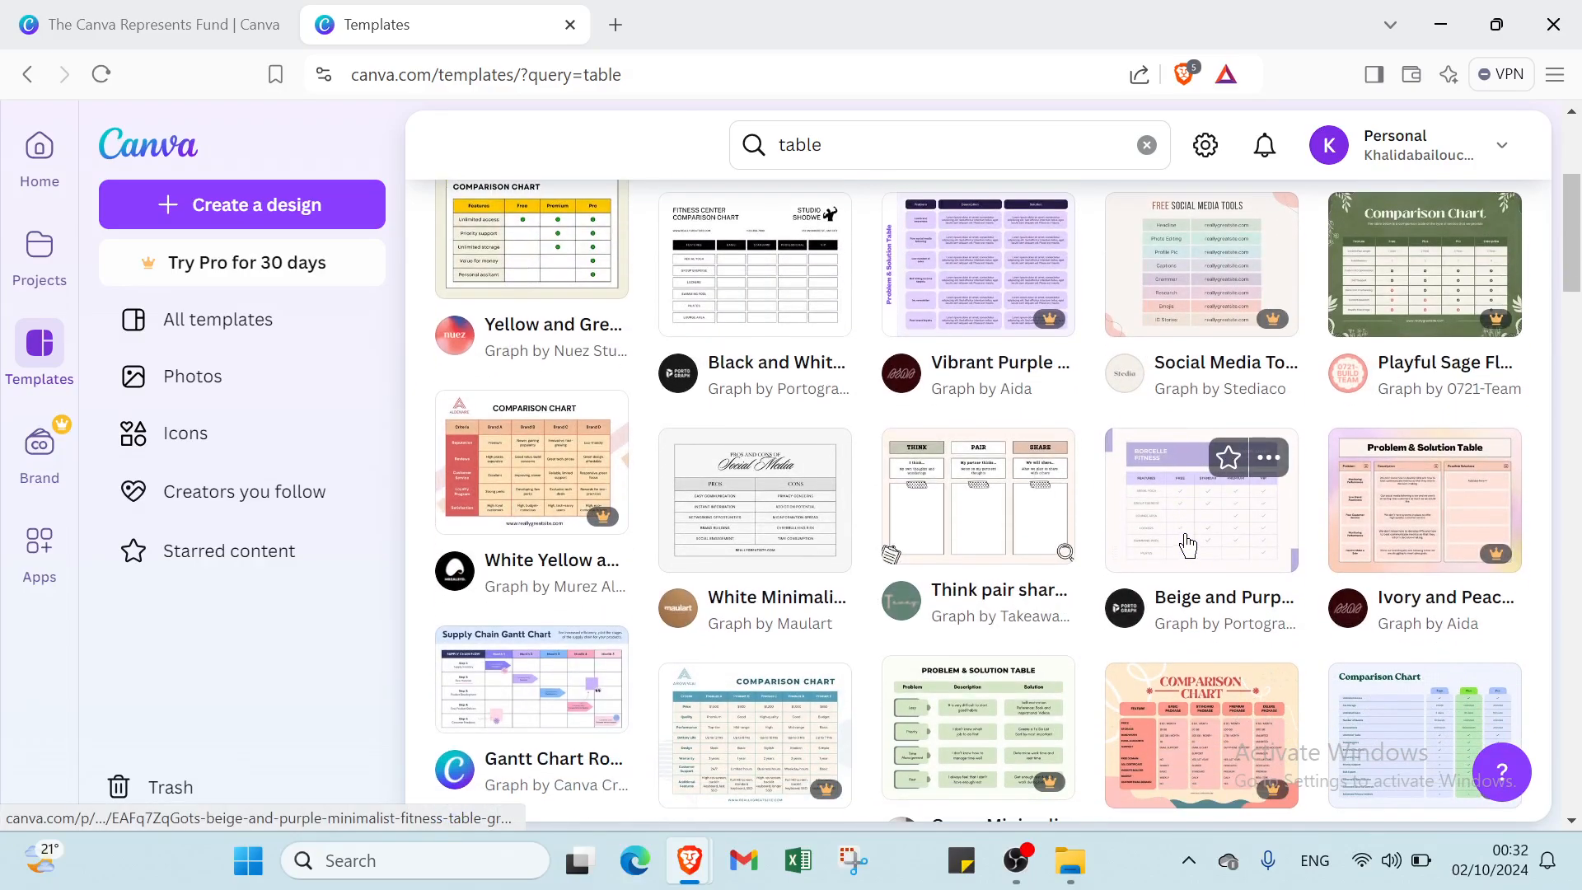
scroll(1187, 543, "down", 4)
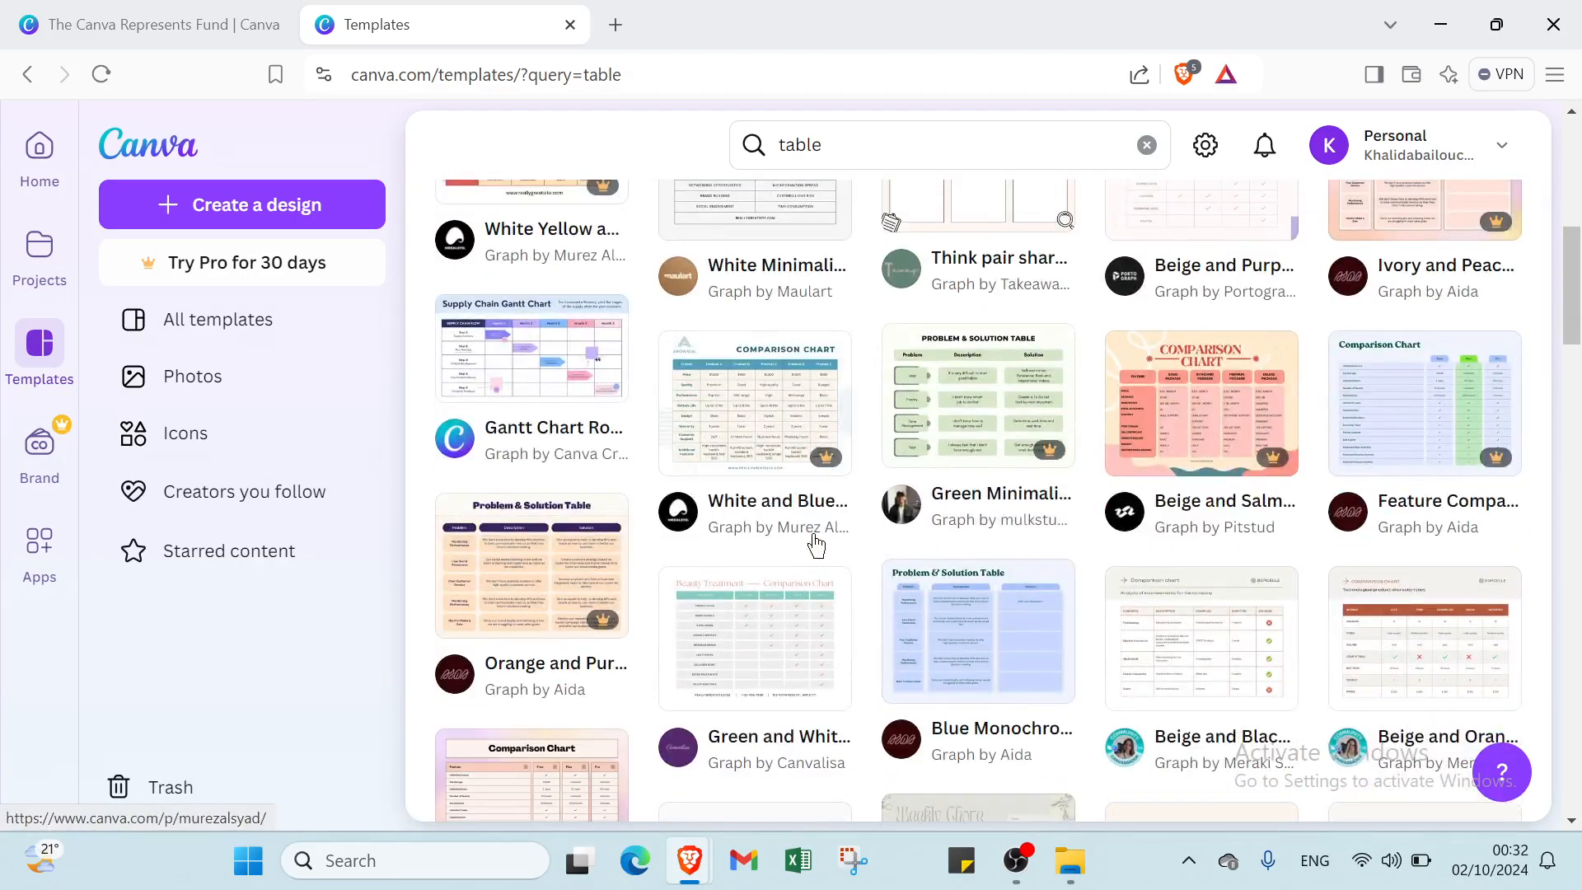
scroll(939, 494, "up", 8)
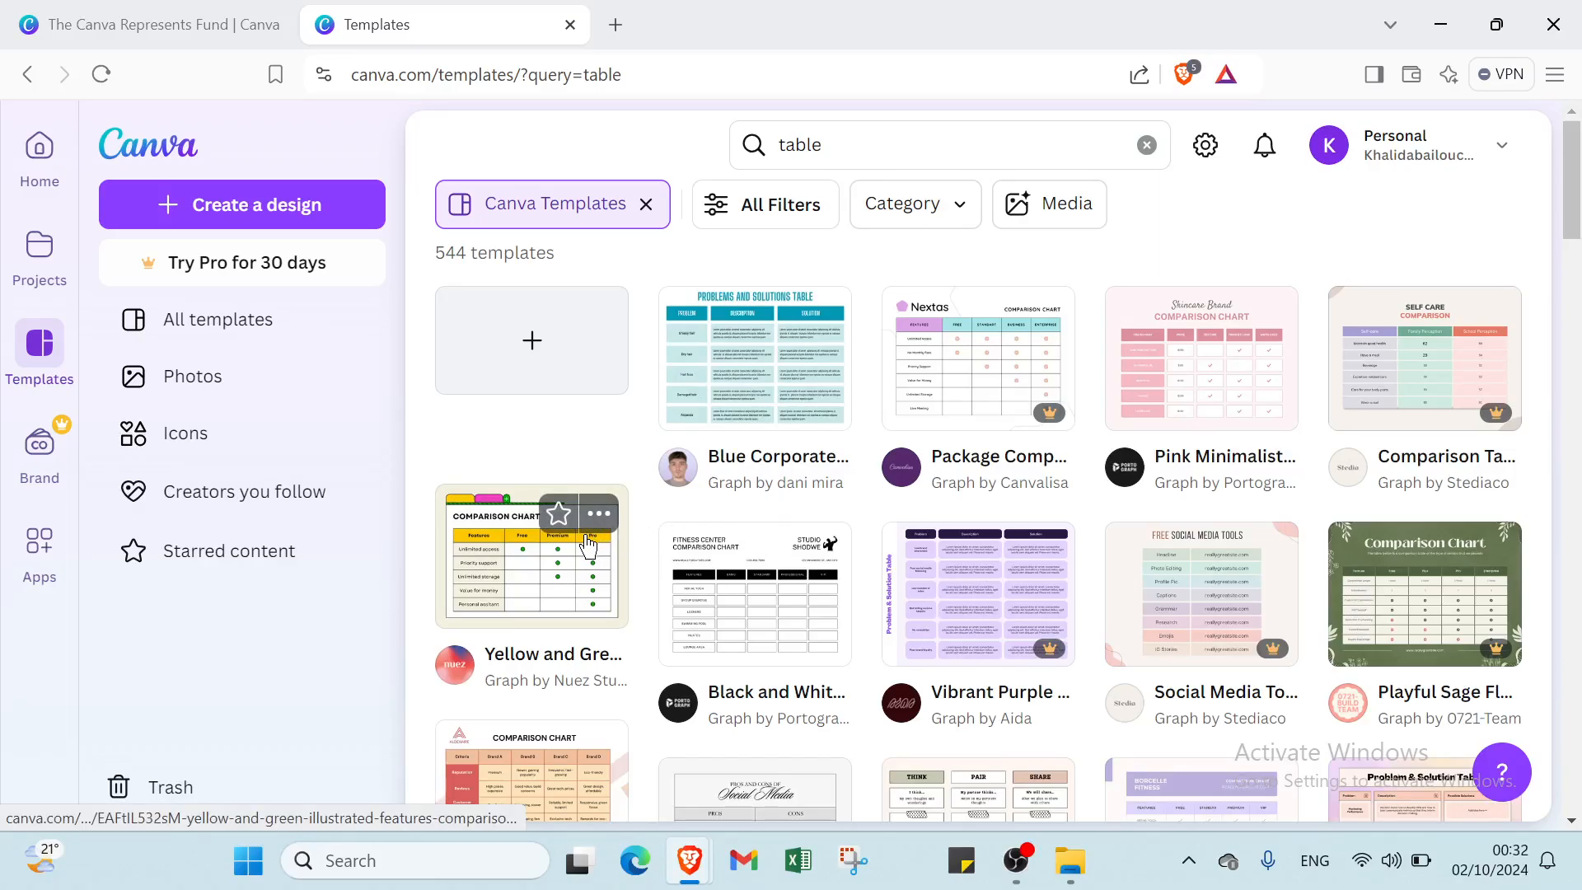
left_click(562, 564)
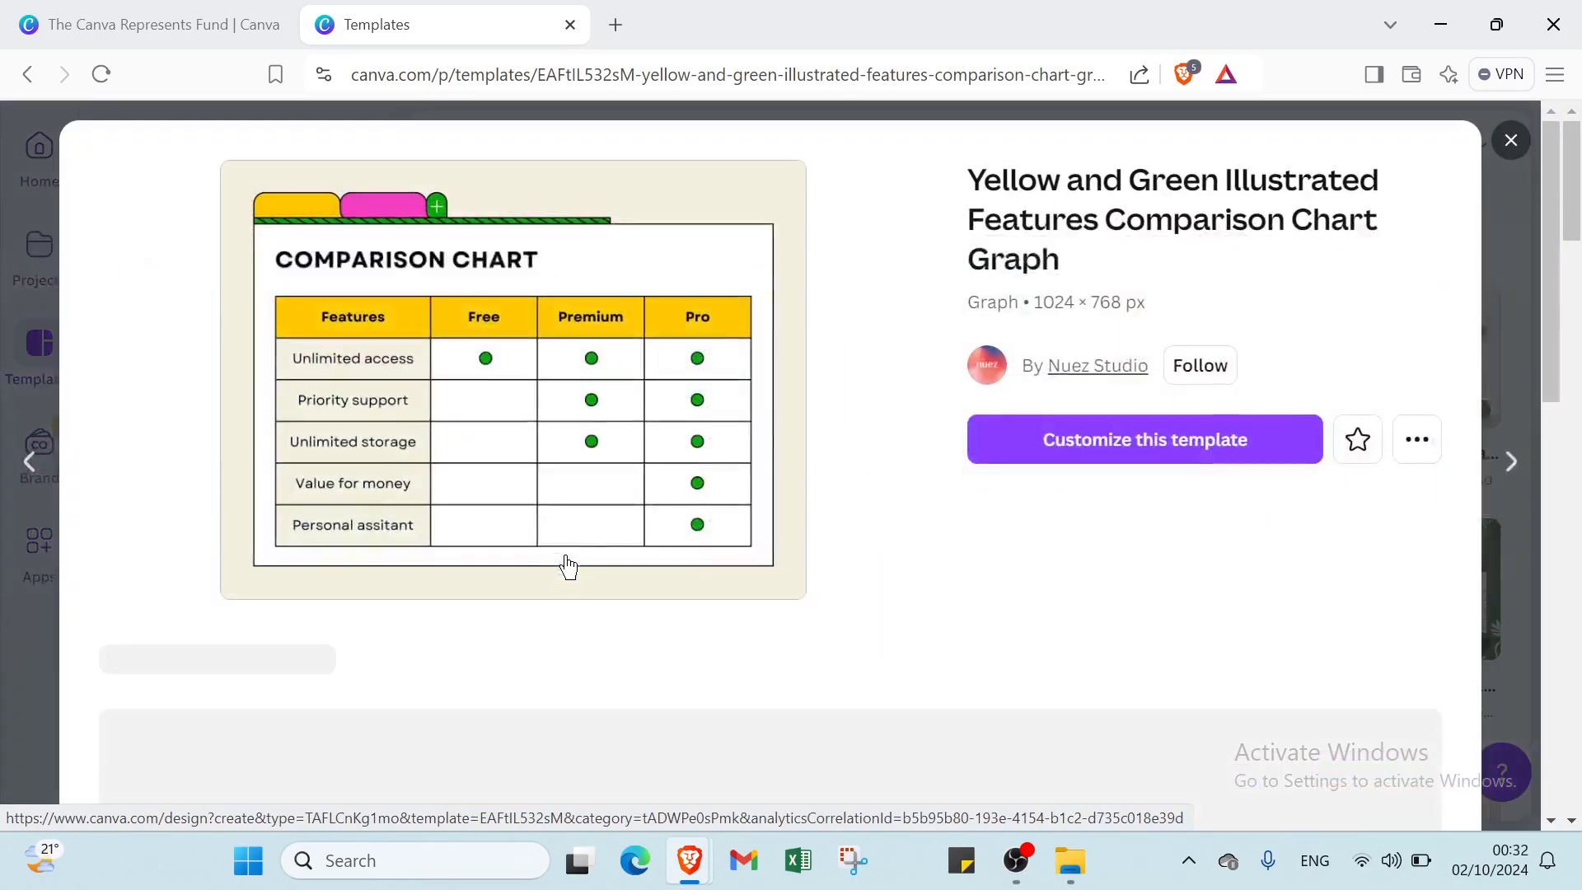
left_click(980, 460)
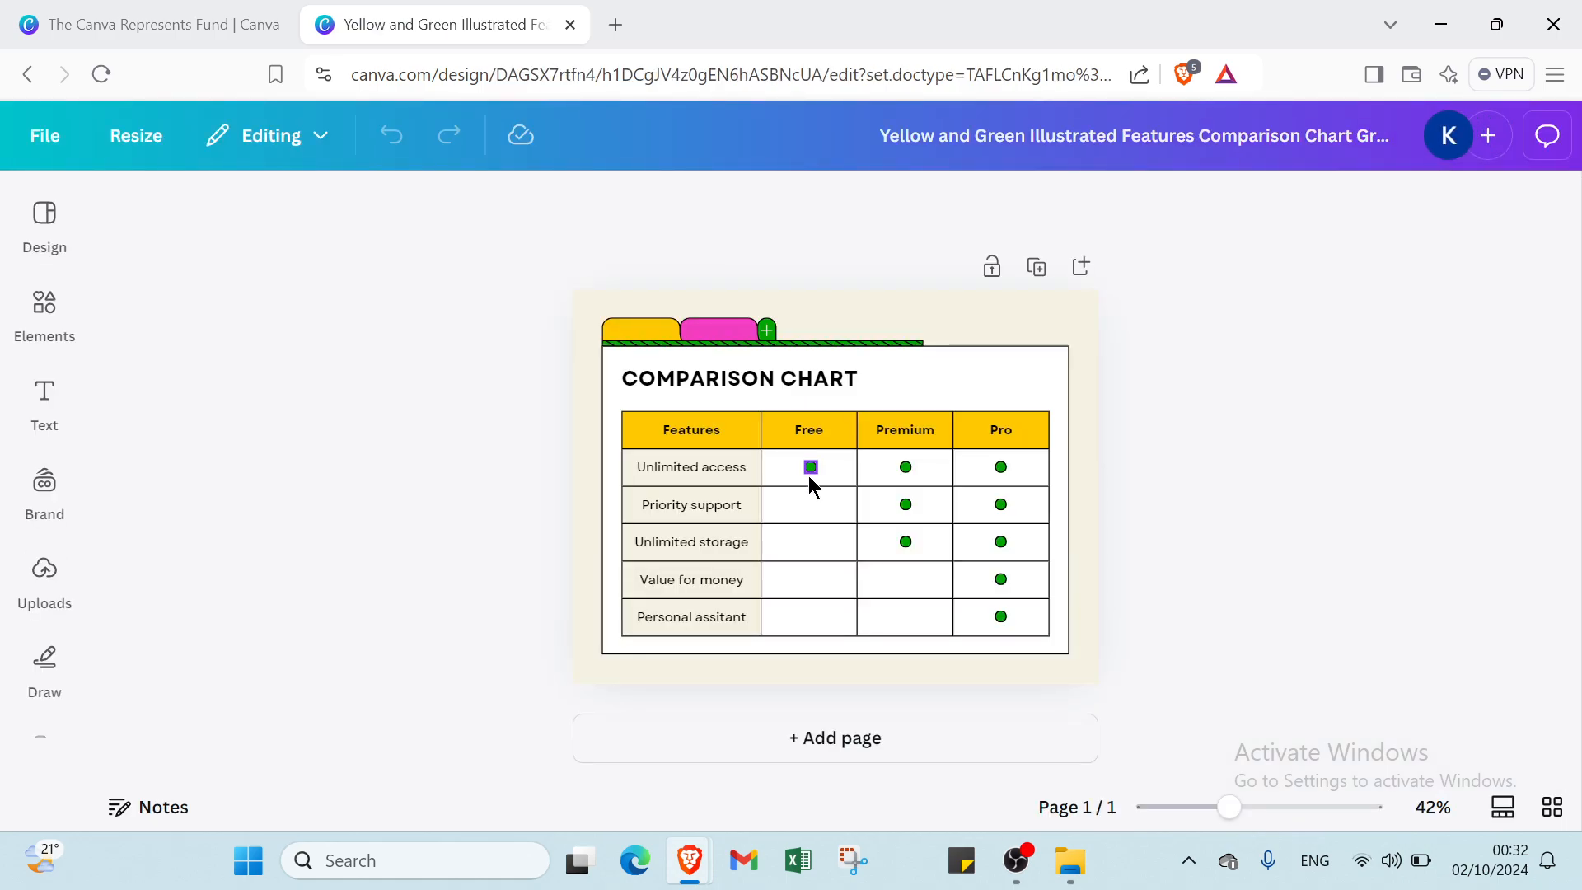
Add a second page and place a copy of the chart's Features header cell near its upper-left corner.
left_click(823, 744)
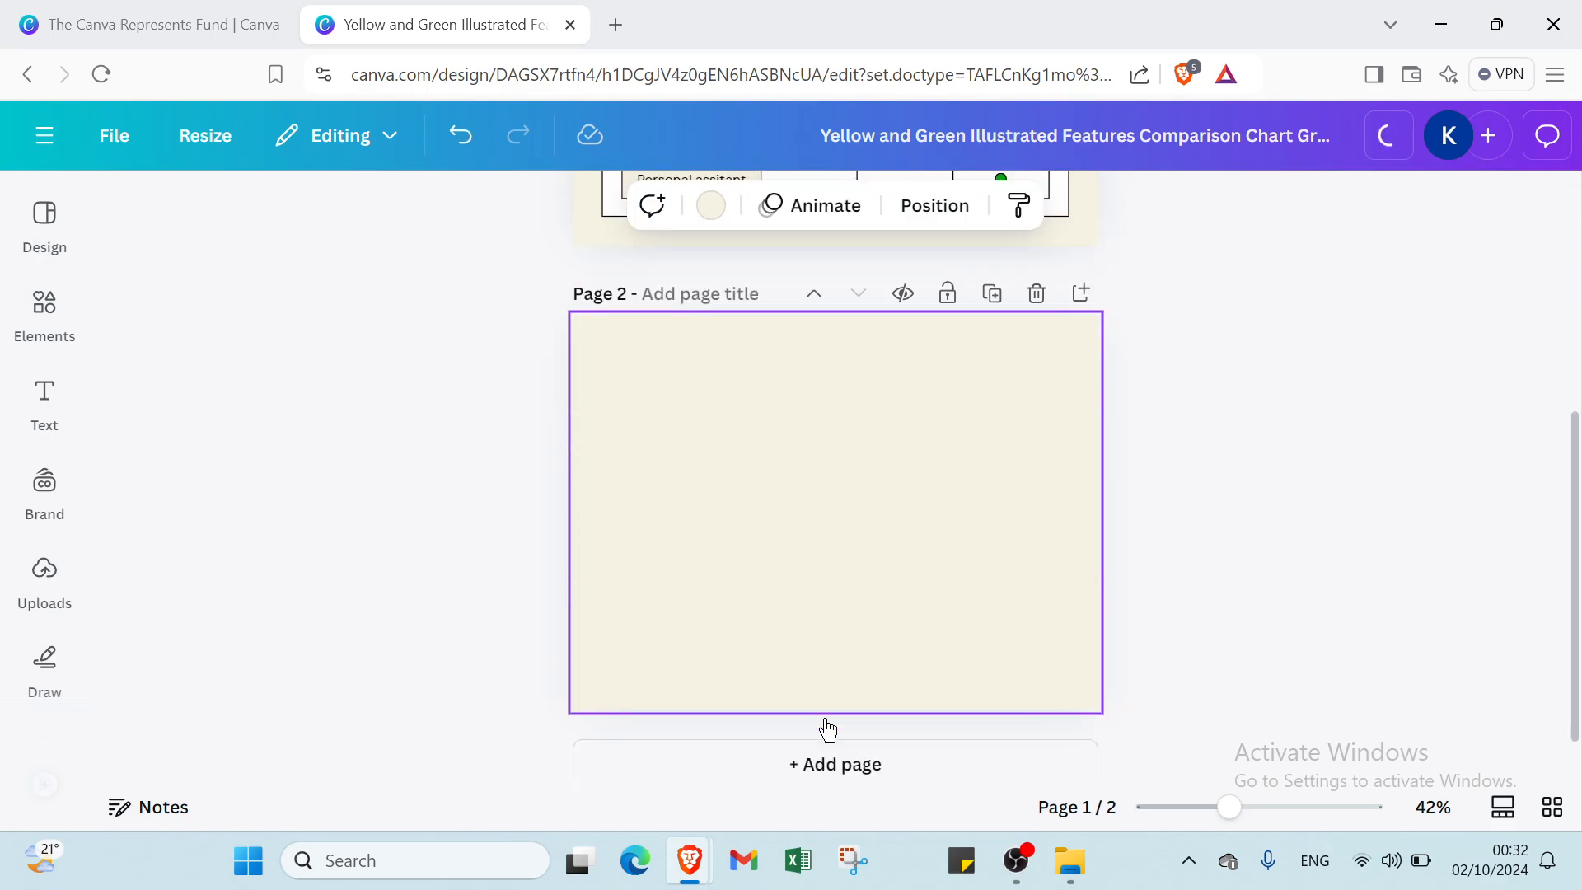
scroll(885, 449, "up", 3)
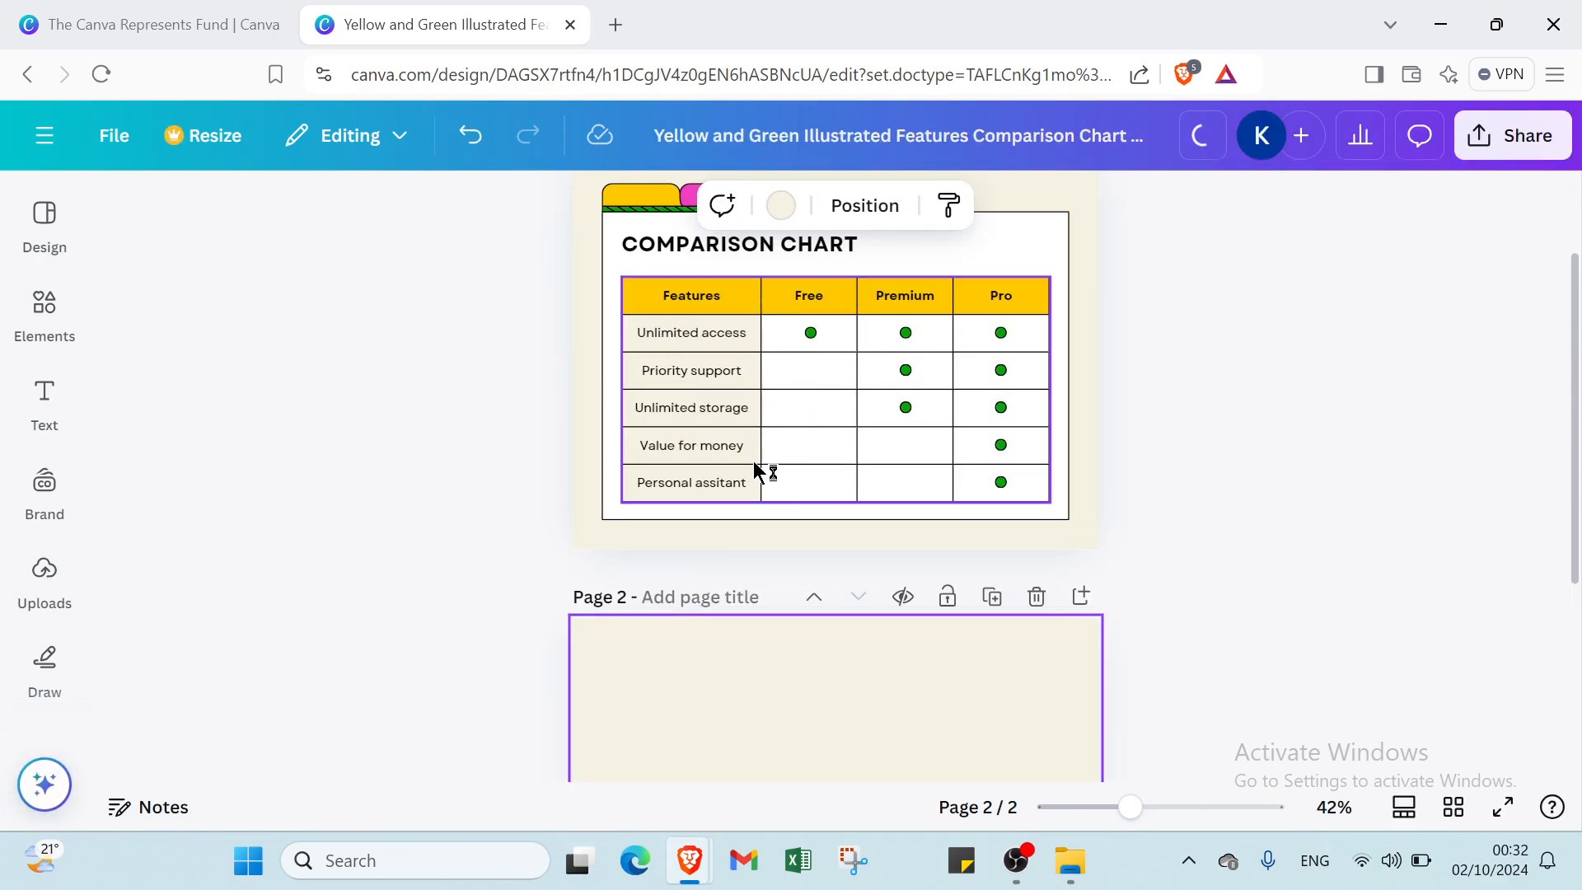
left_click(719, 298)
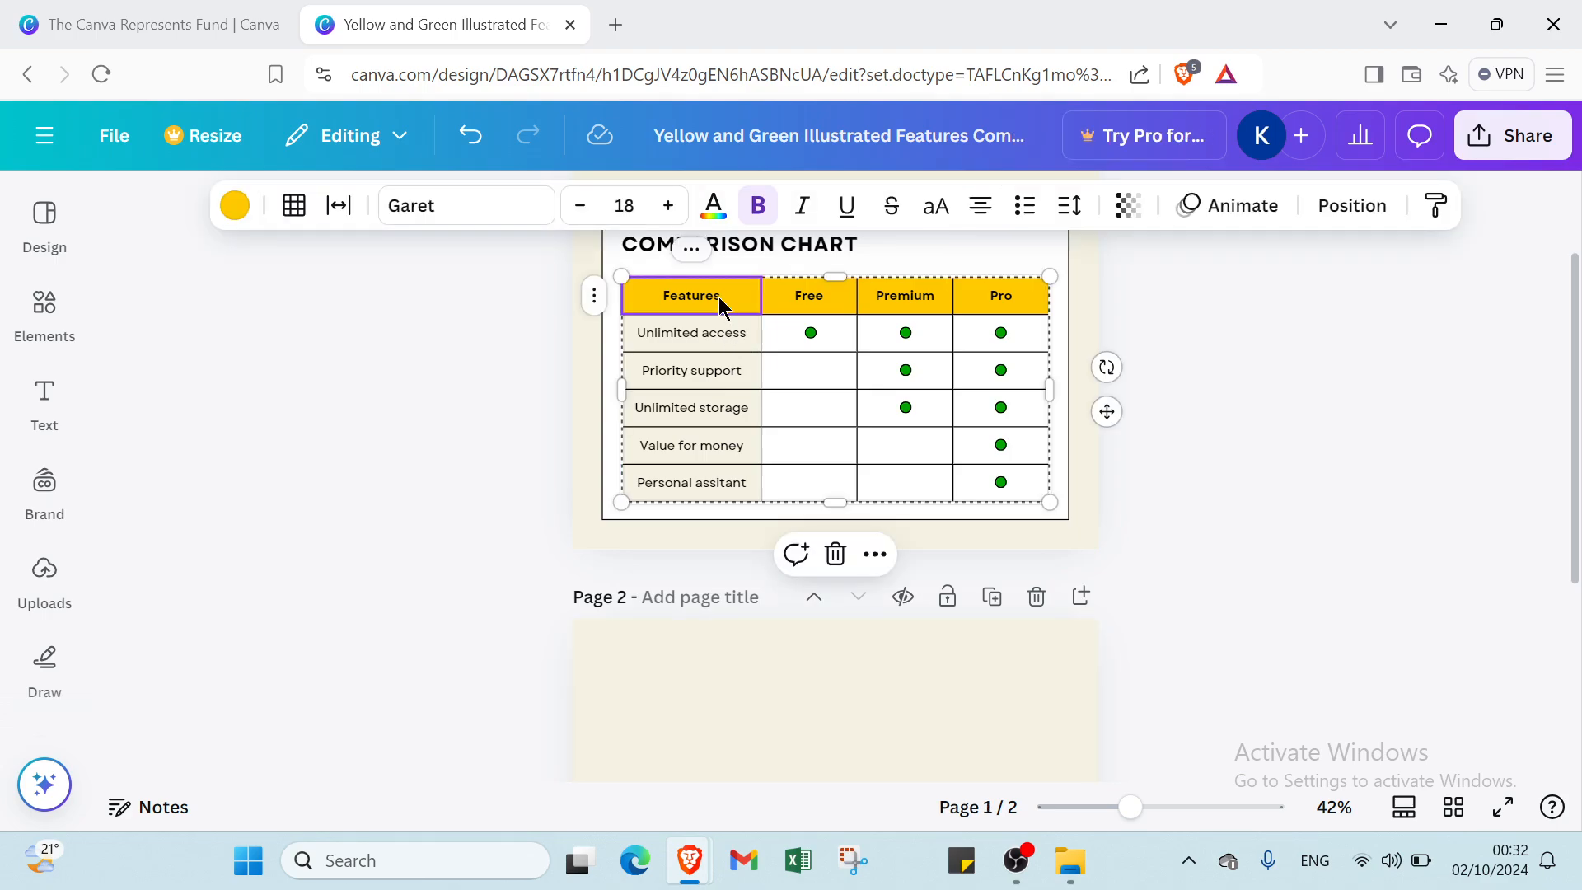
left_click(641, 706)
key("ctrl+v")
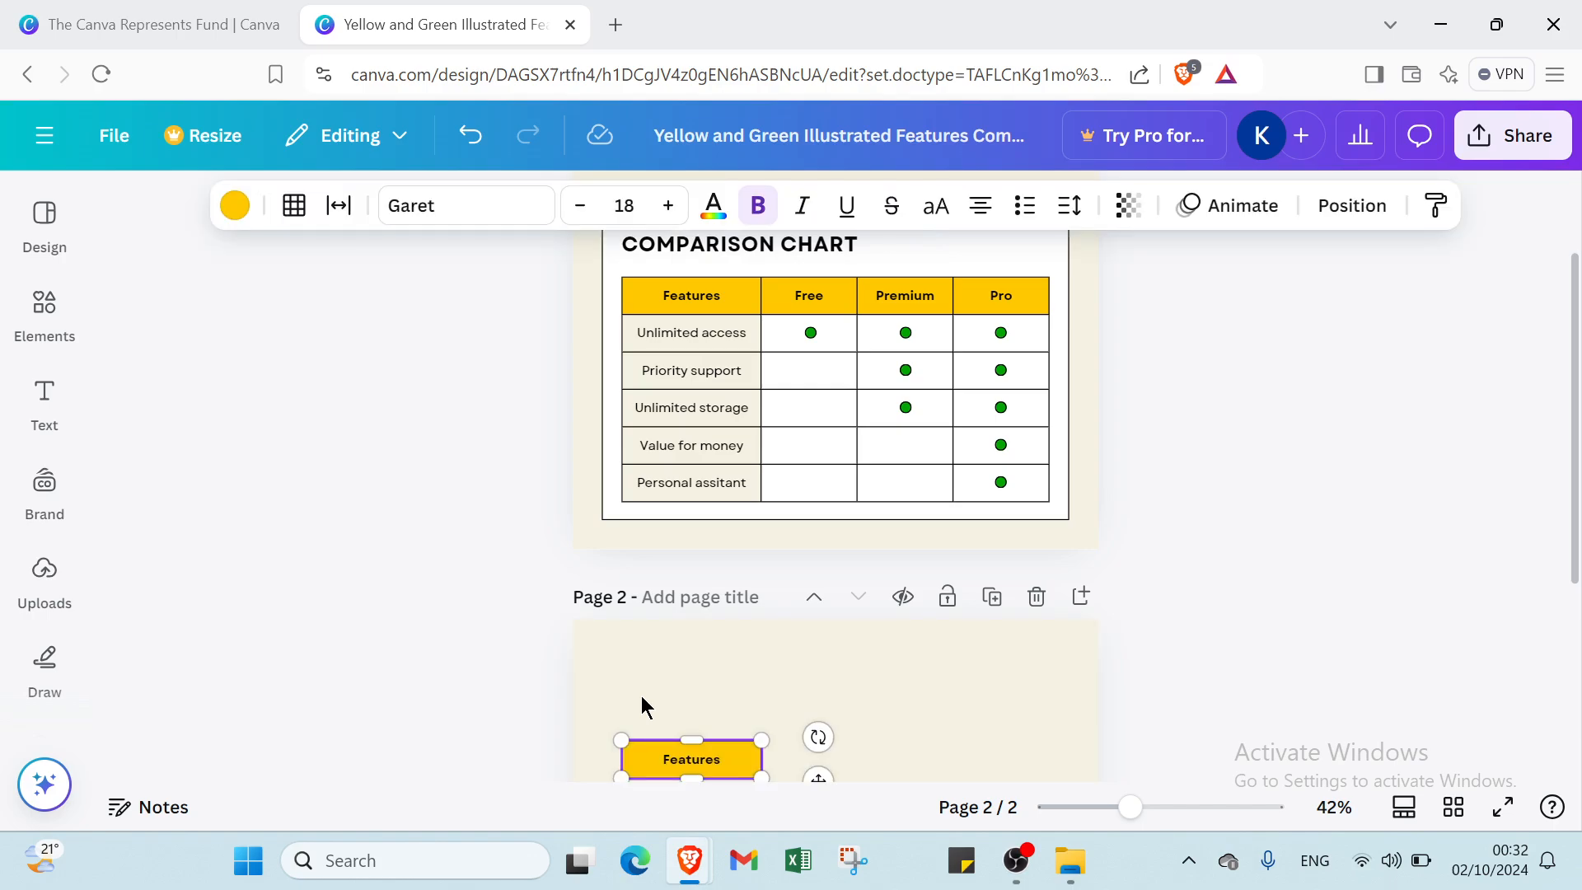
scroll(695, 583, "down", 3)
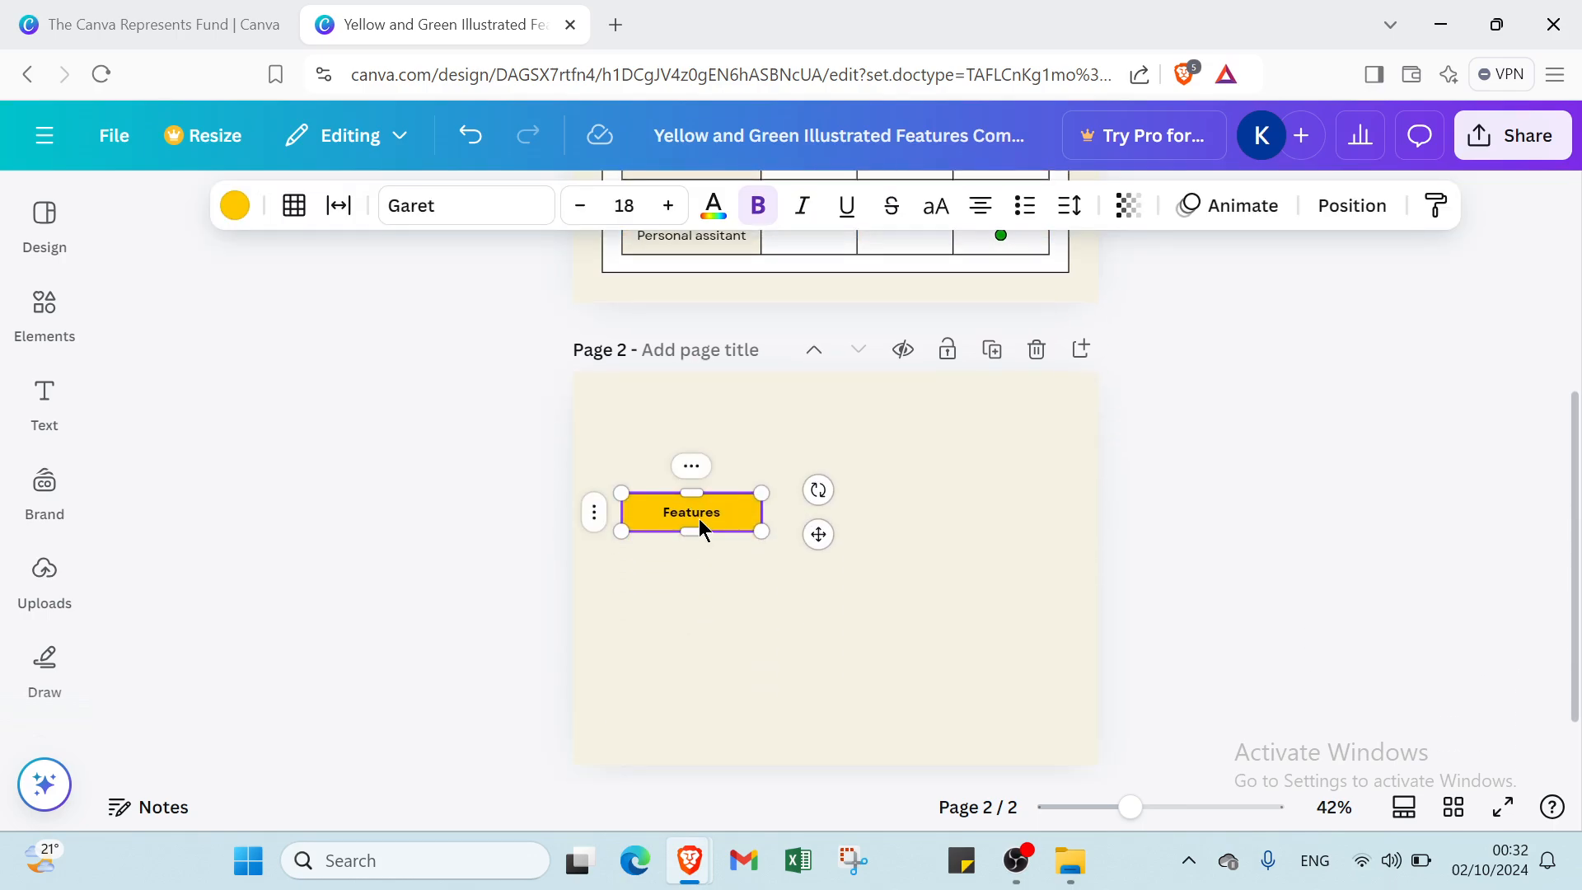
left_click_drag(701, 527, 686, 439)
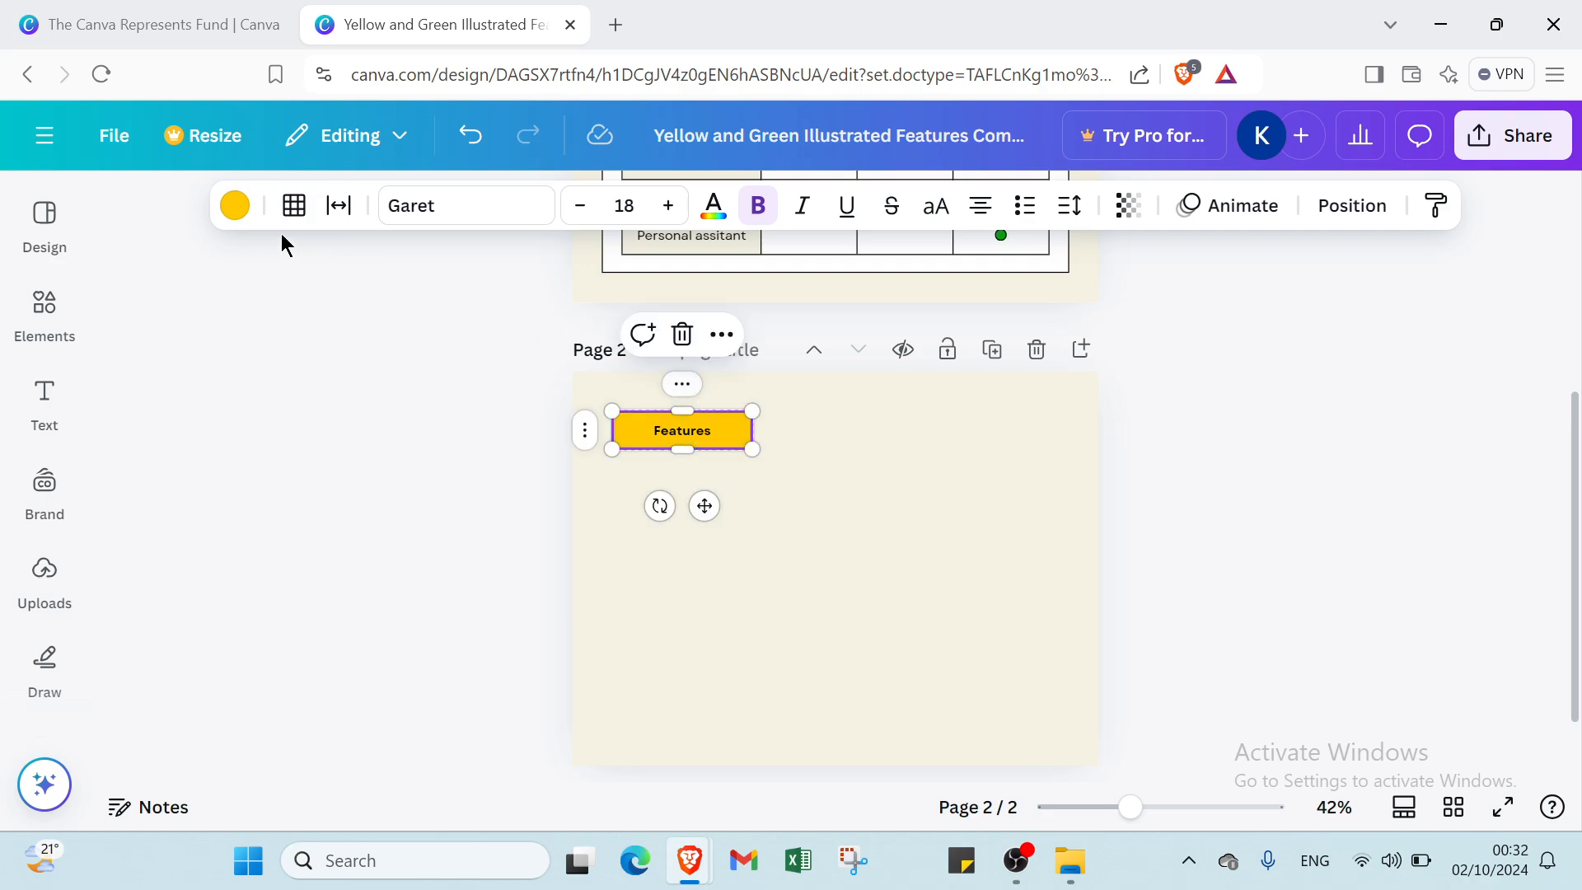
Change the fill of the Features cell on page 2 to white (#ffffff).
left_click(235, 206)
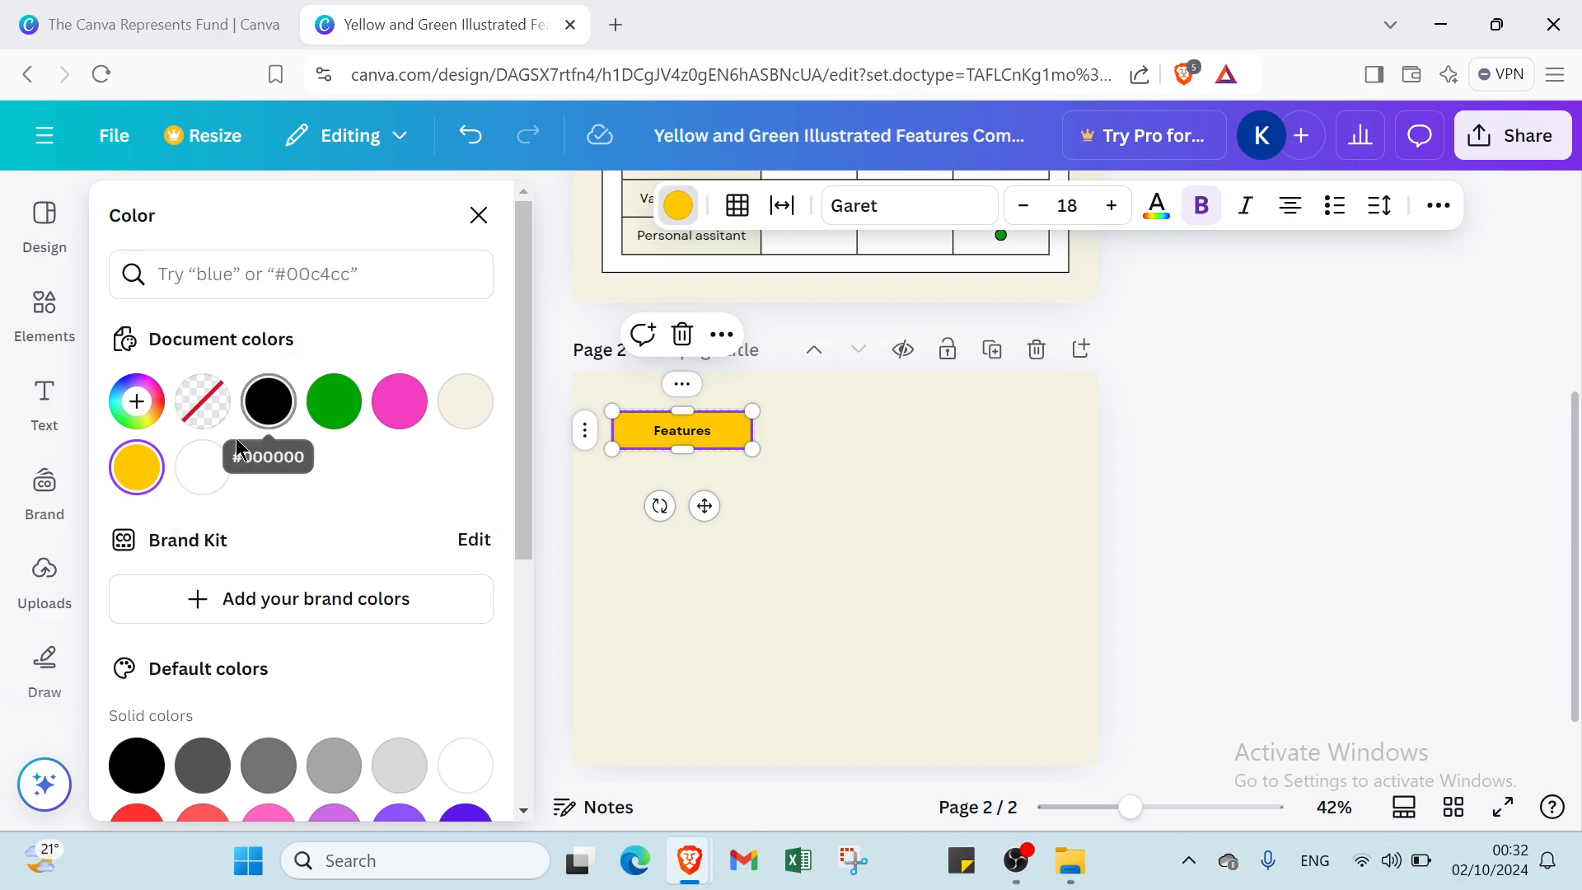
left_click(202, 468)
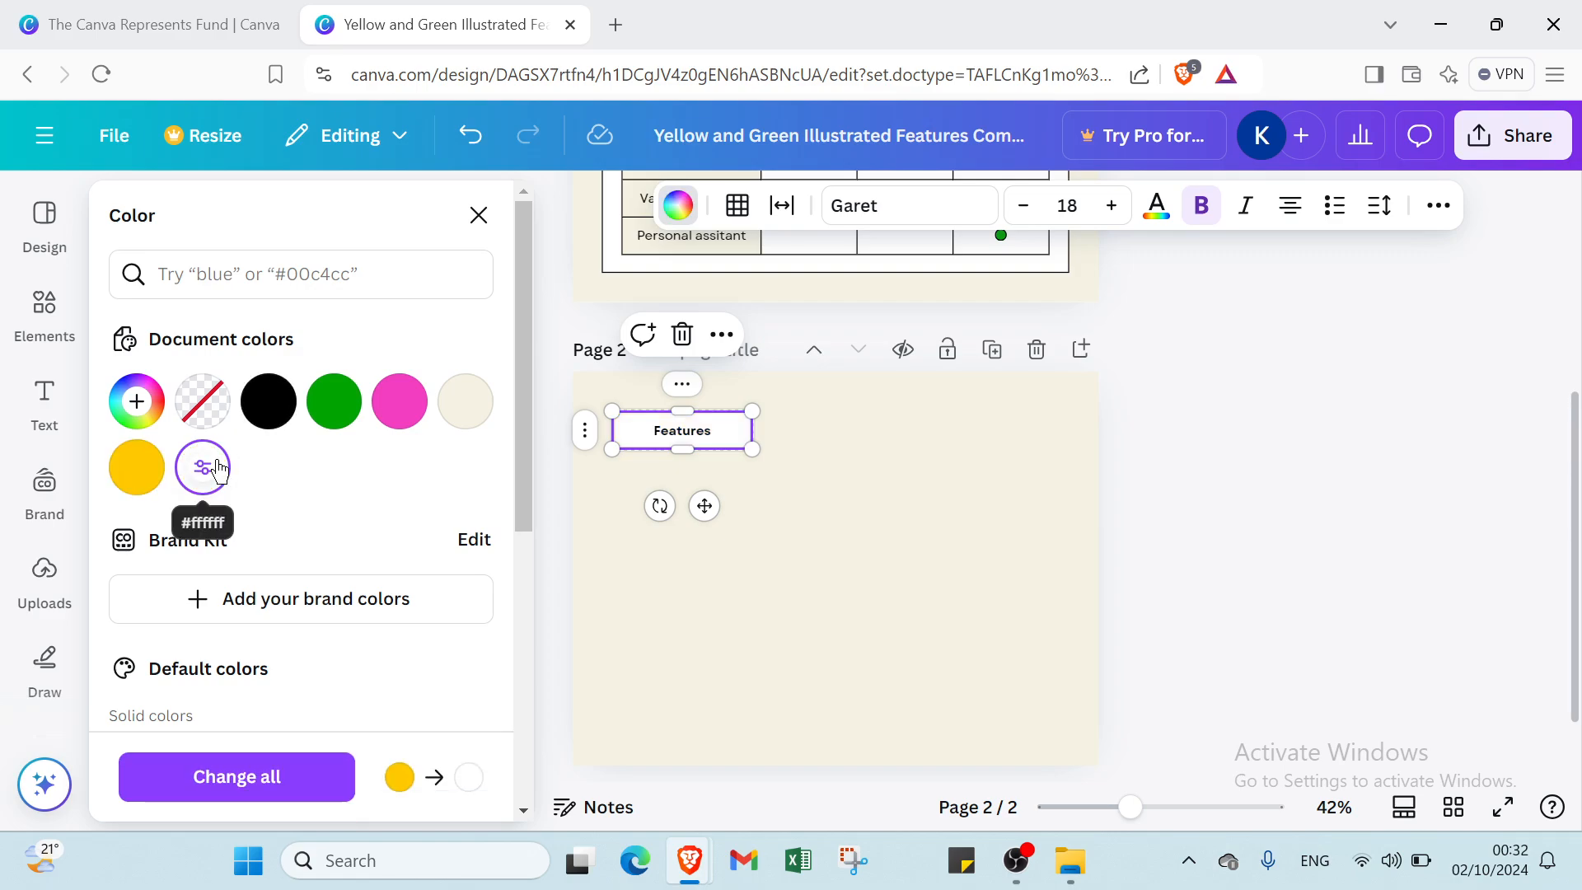
left_click(681, 383)
left_click(1321, 402)
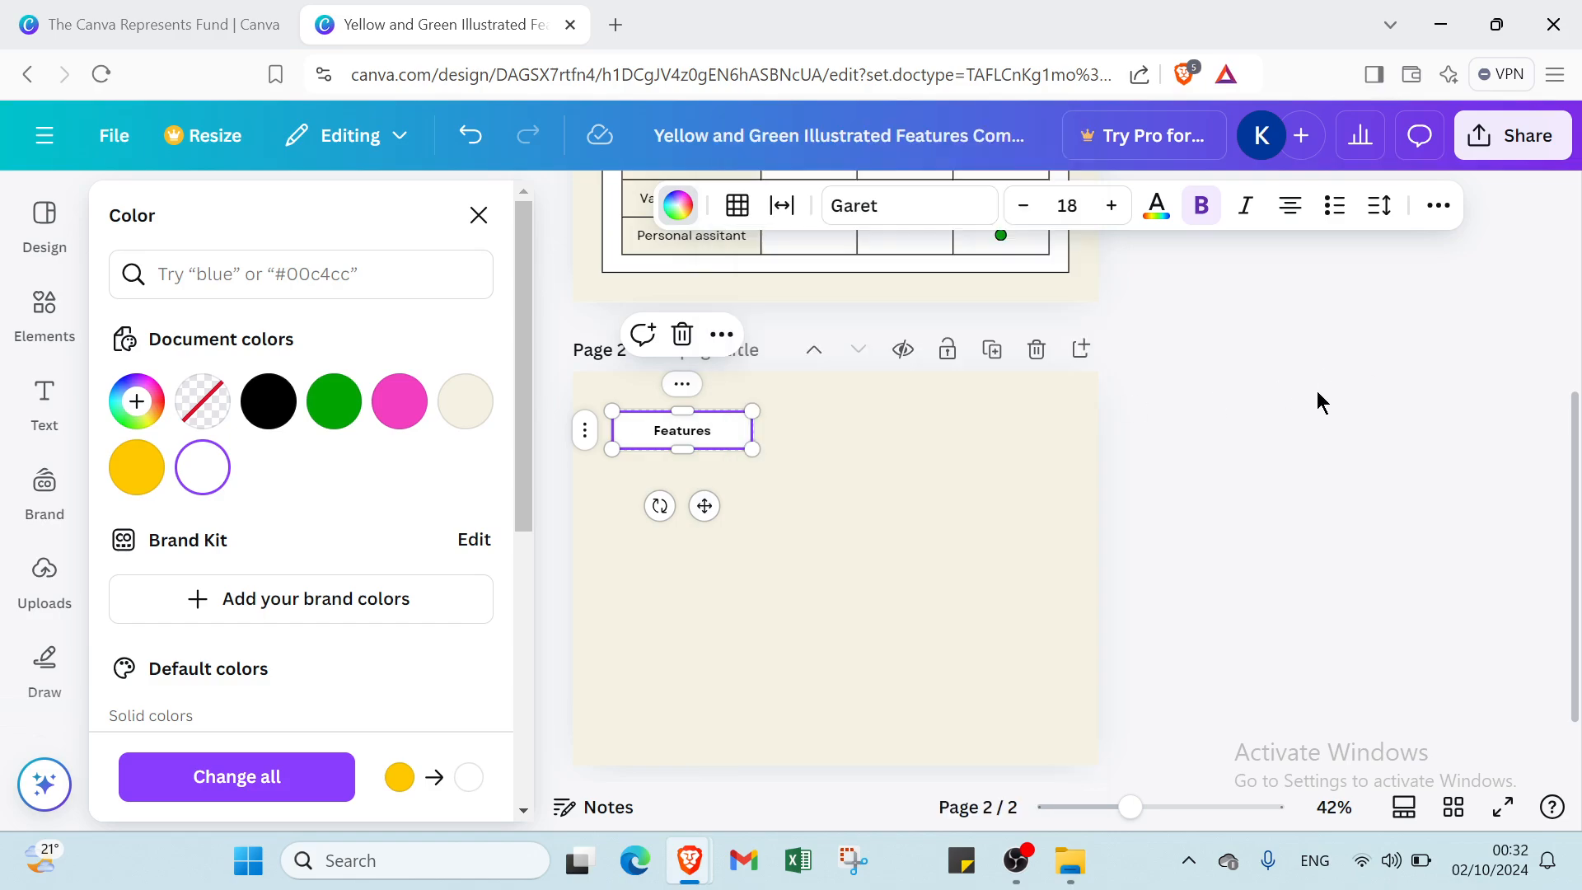
Duplicate the white Features cell twice to form an evenly spaced row of three across page 2.
left_click(677, 389)
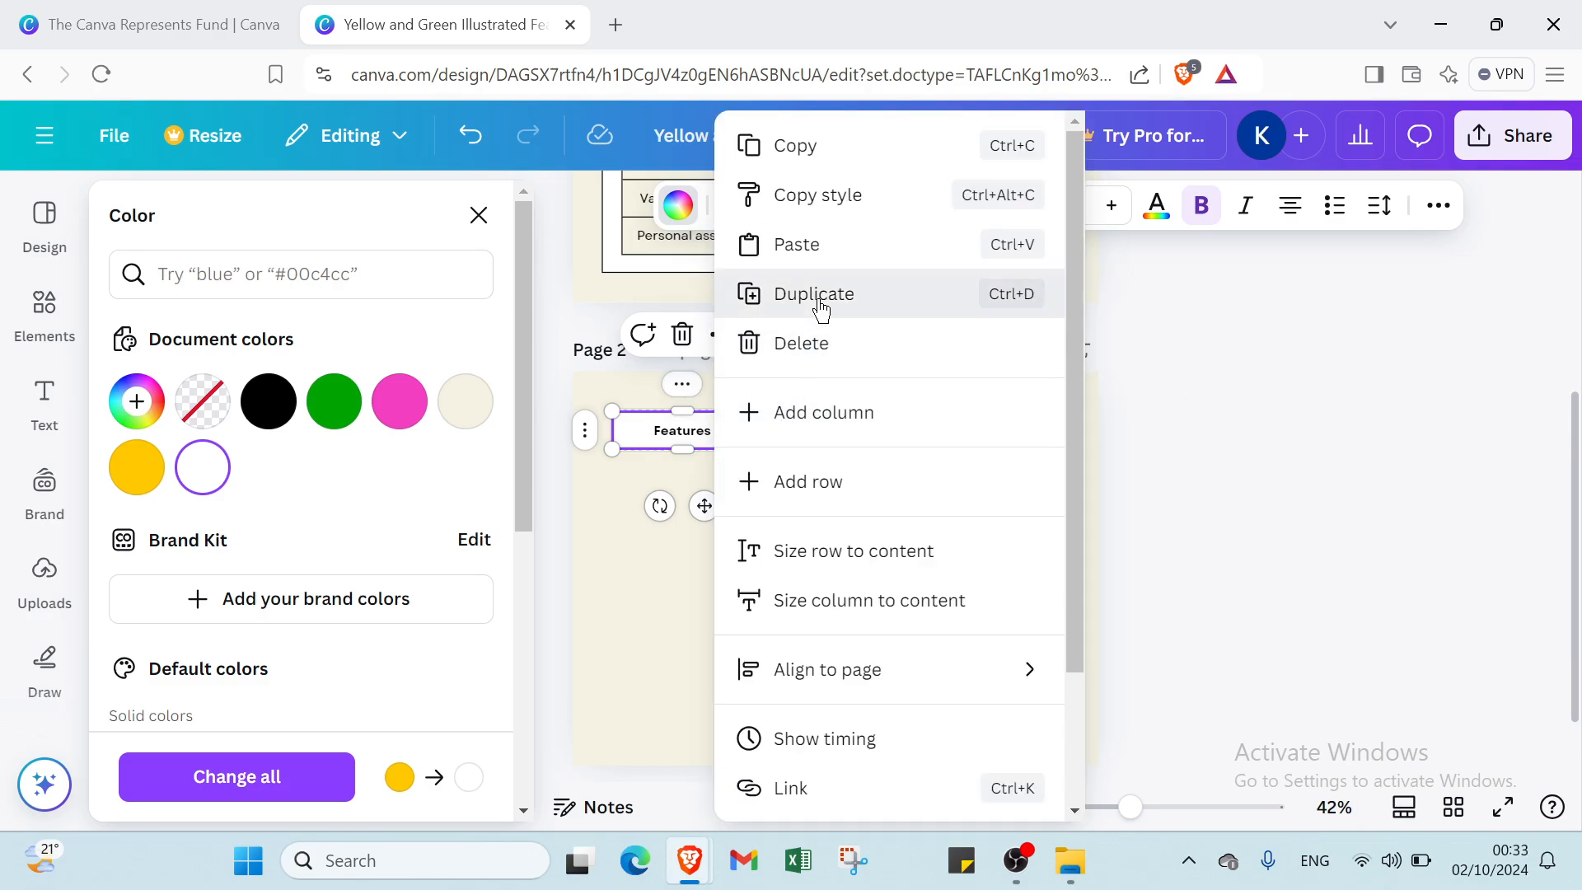
left_click(818, 305)
left_click_drag(736, 442, 881, 419)
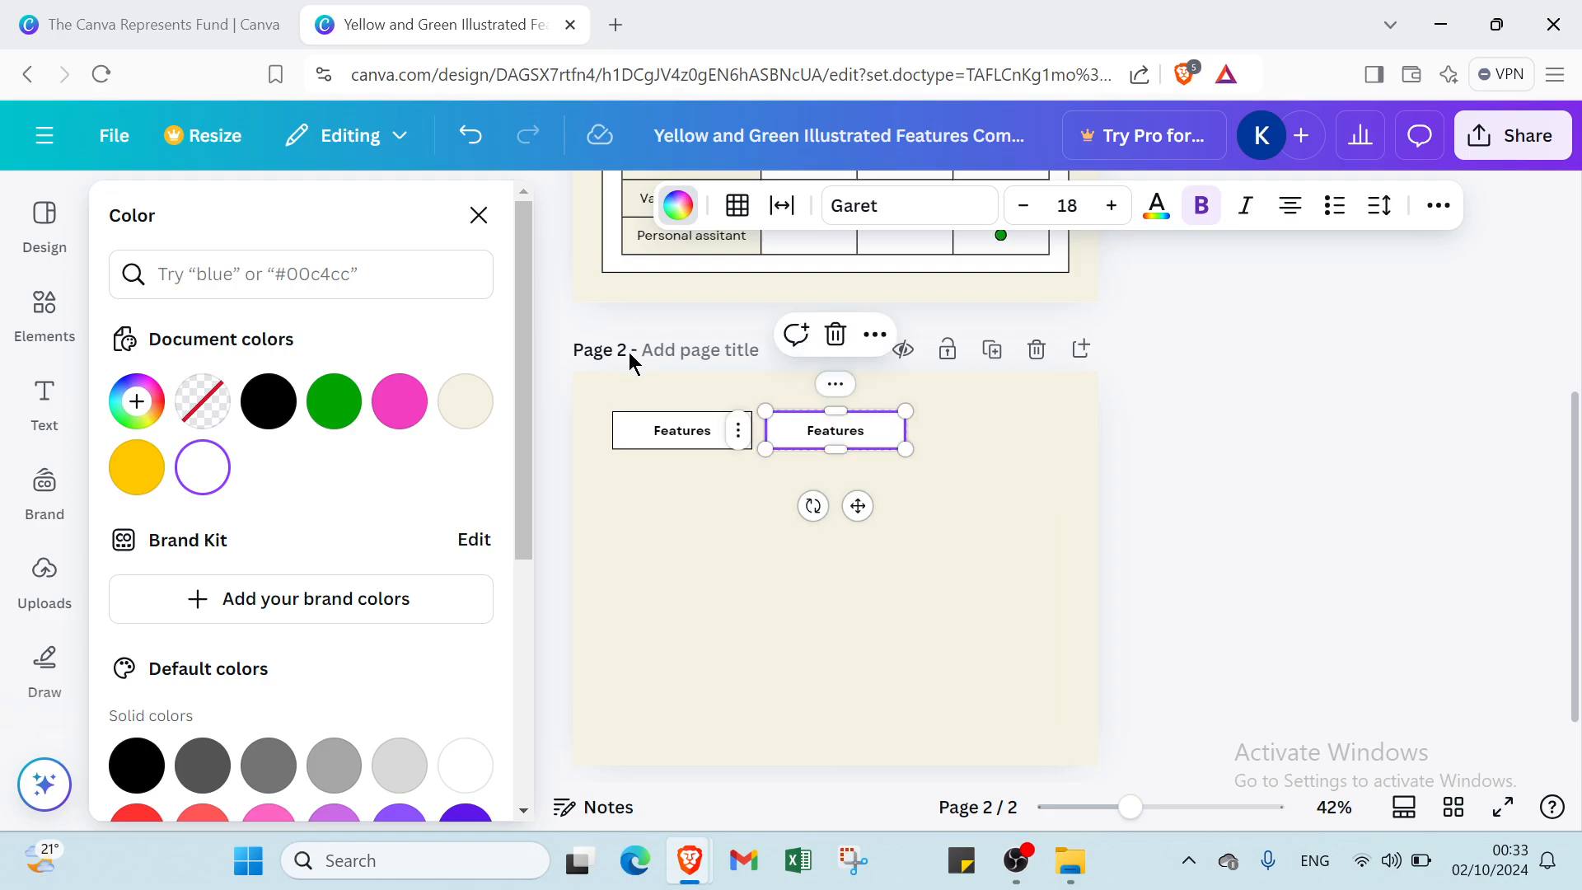
left_click(836, 390)
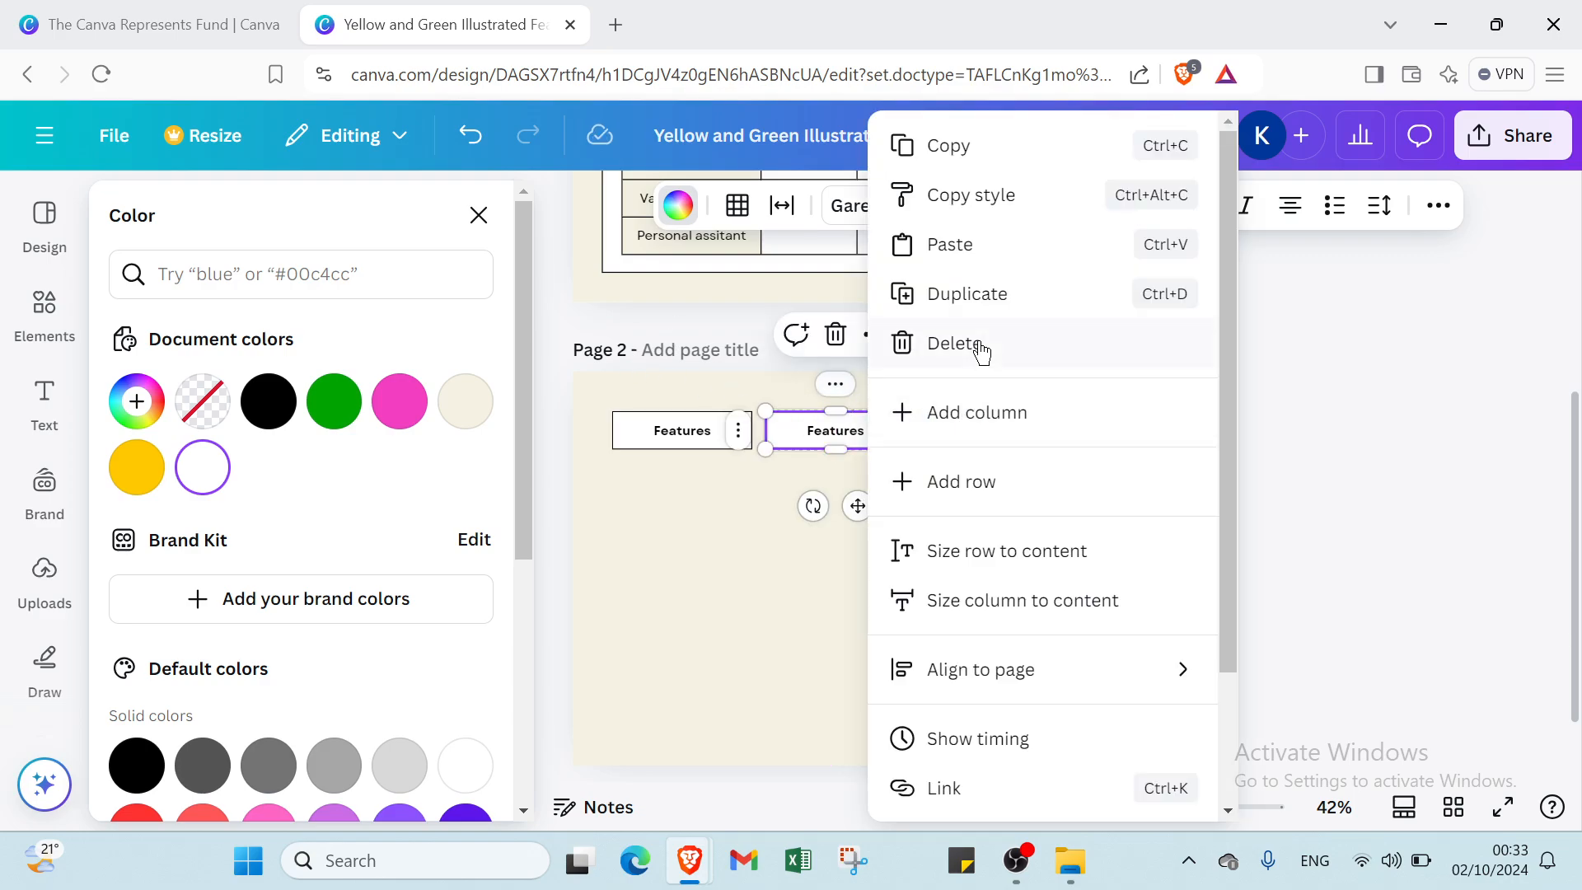
left_click(985, 312)
left_click(669, 513)
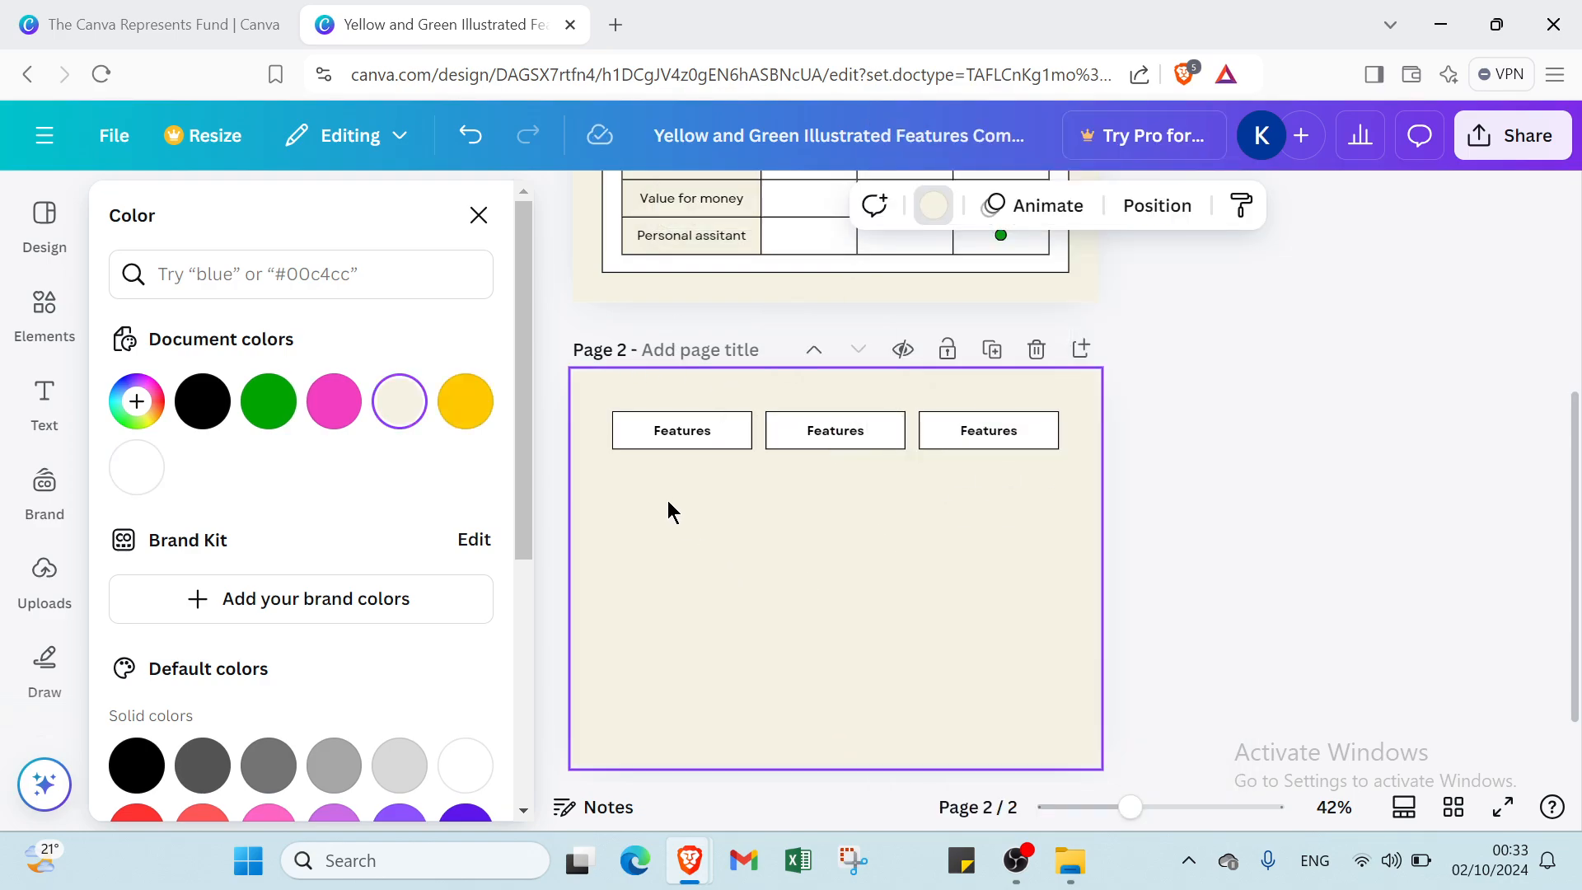
scroll(725, 296, "up", 3)
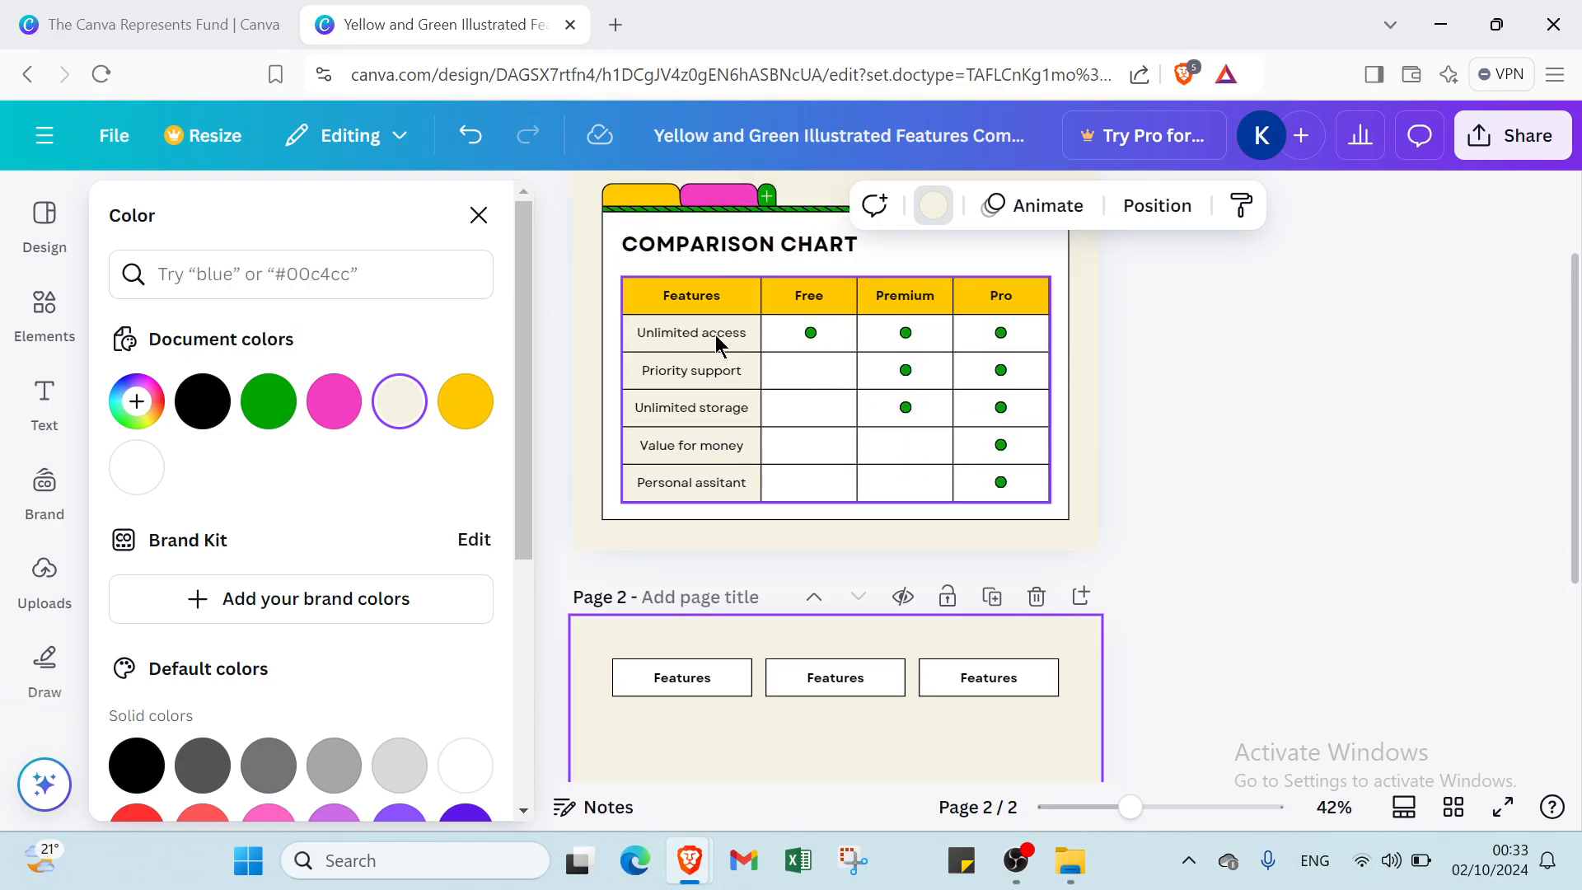
left_click(715, 345)
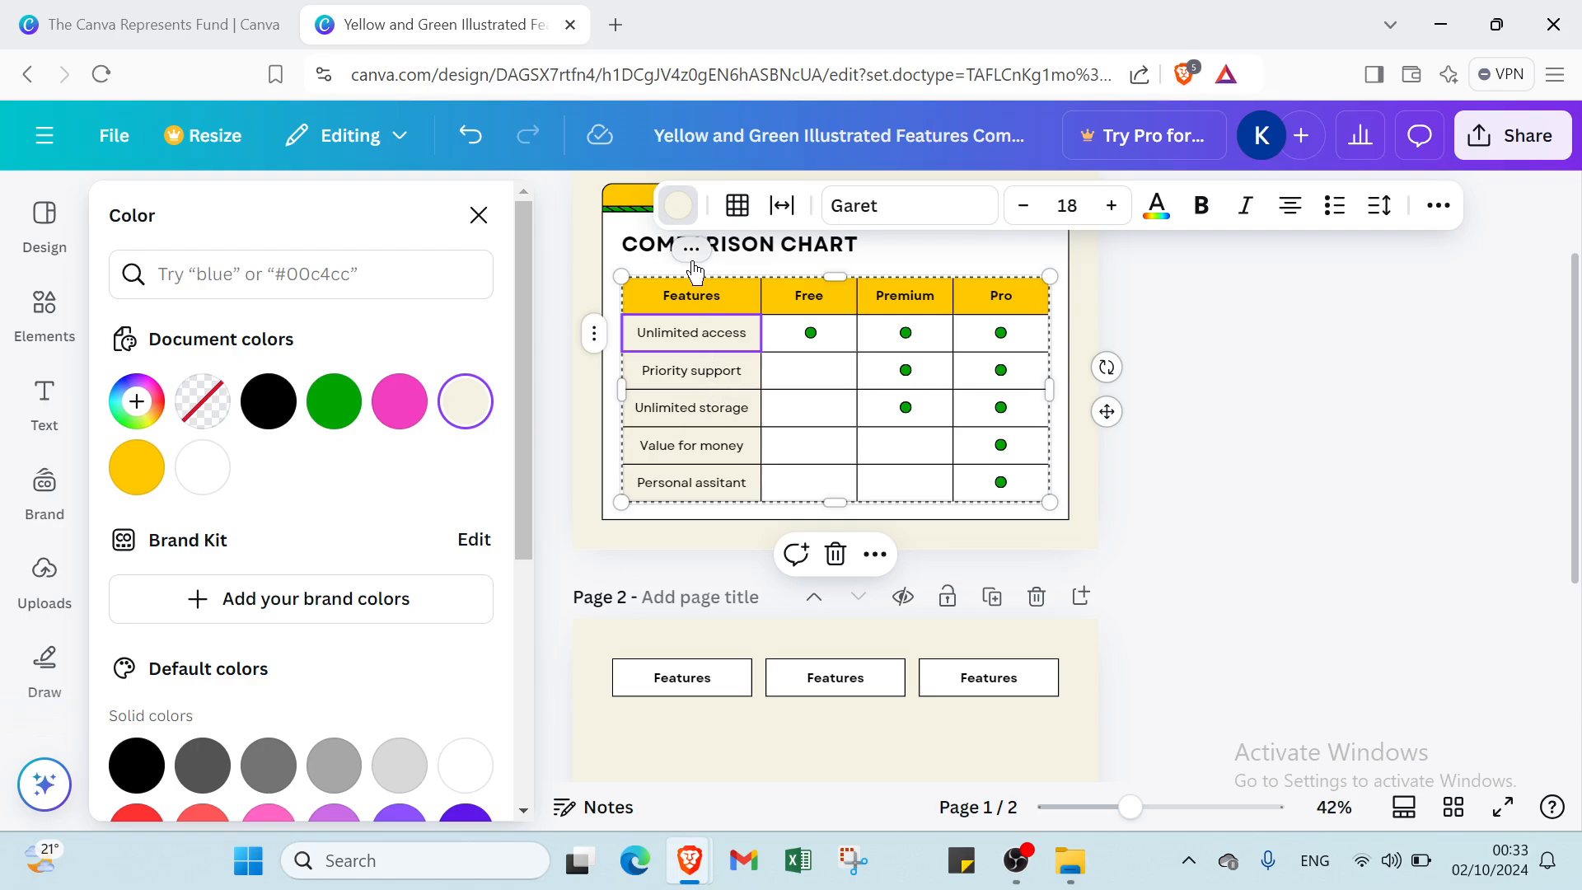
scroll(720, 577, "down", 2)
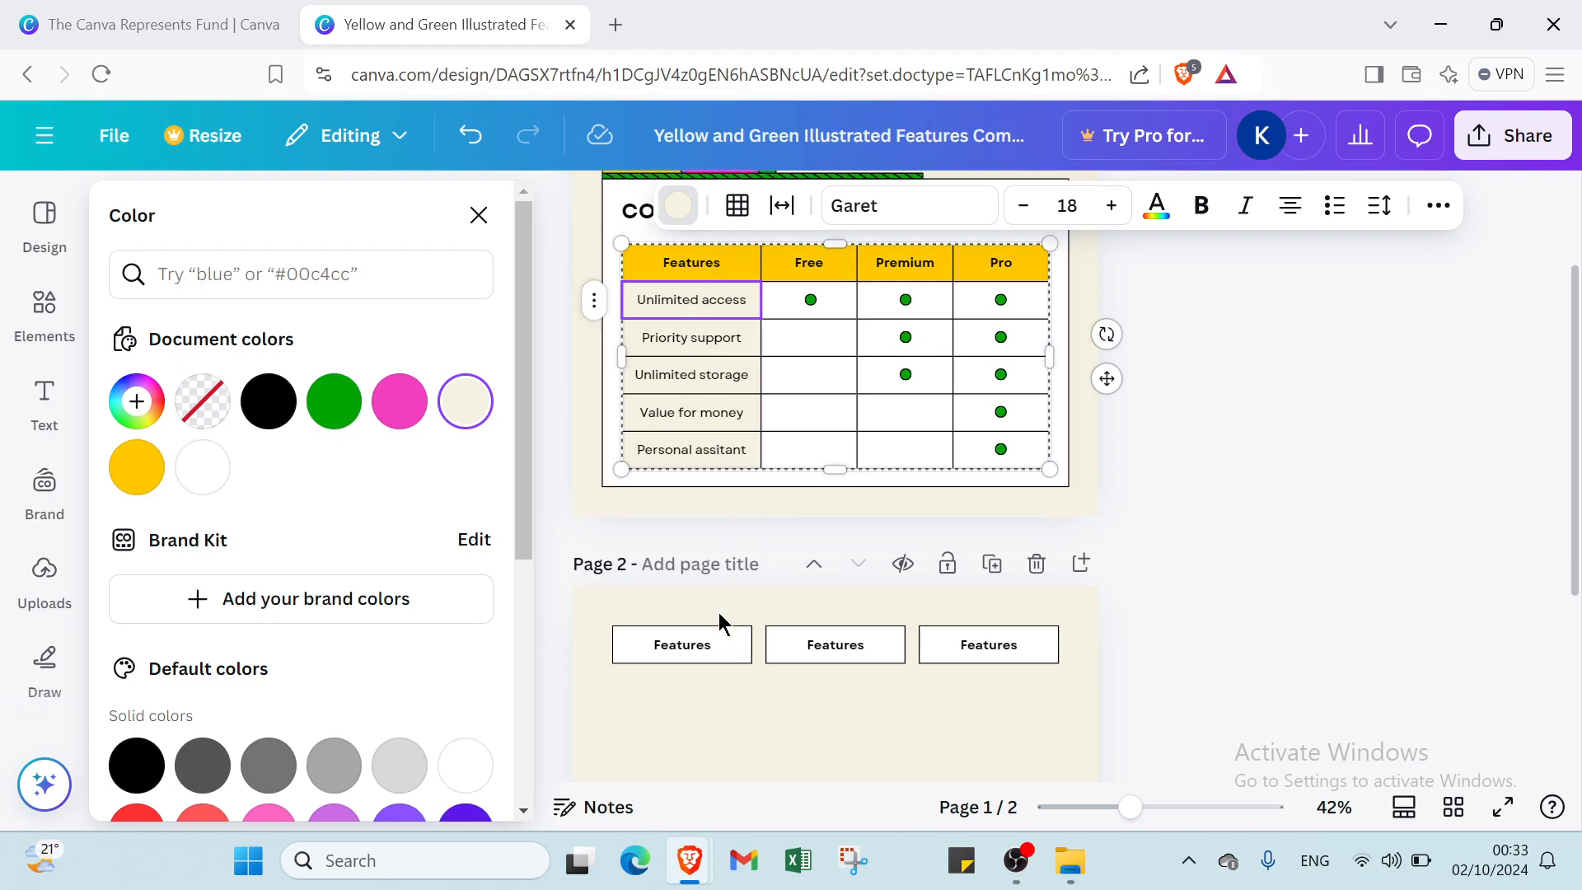
Duplicate the first Features cell in the row and place the copy directly beneath it, aligned with the original.
left_click(673, 667)
left_click(681, 596)
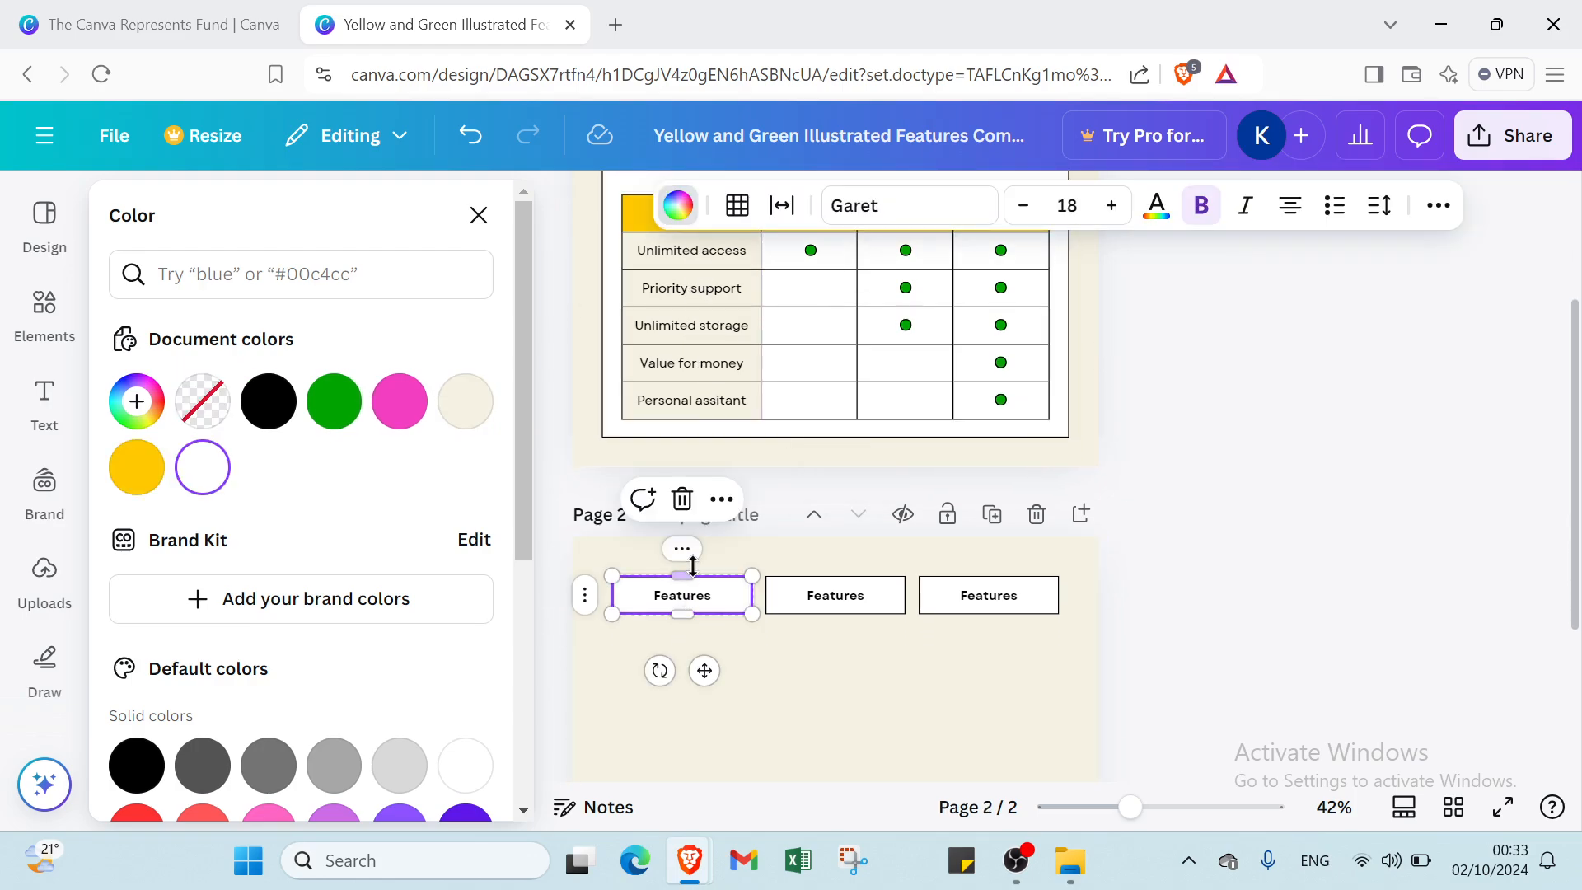
left_click(694, 550)
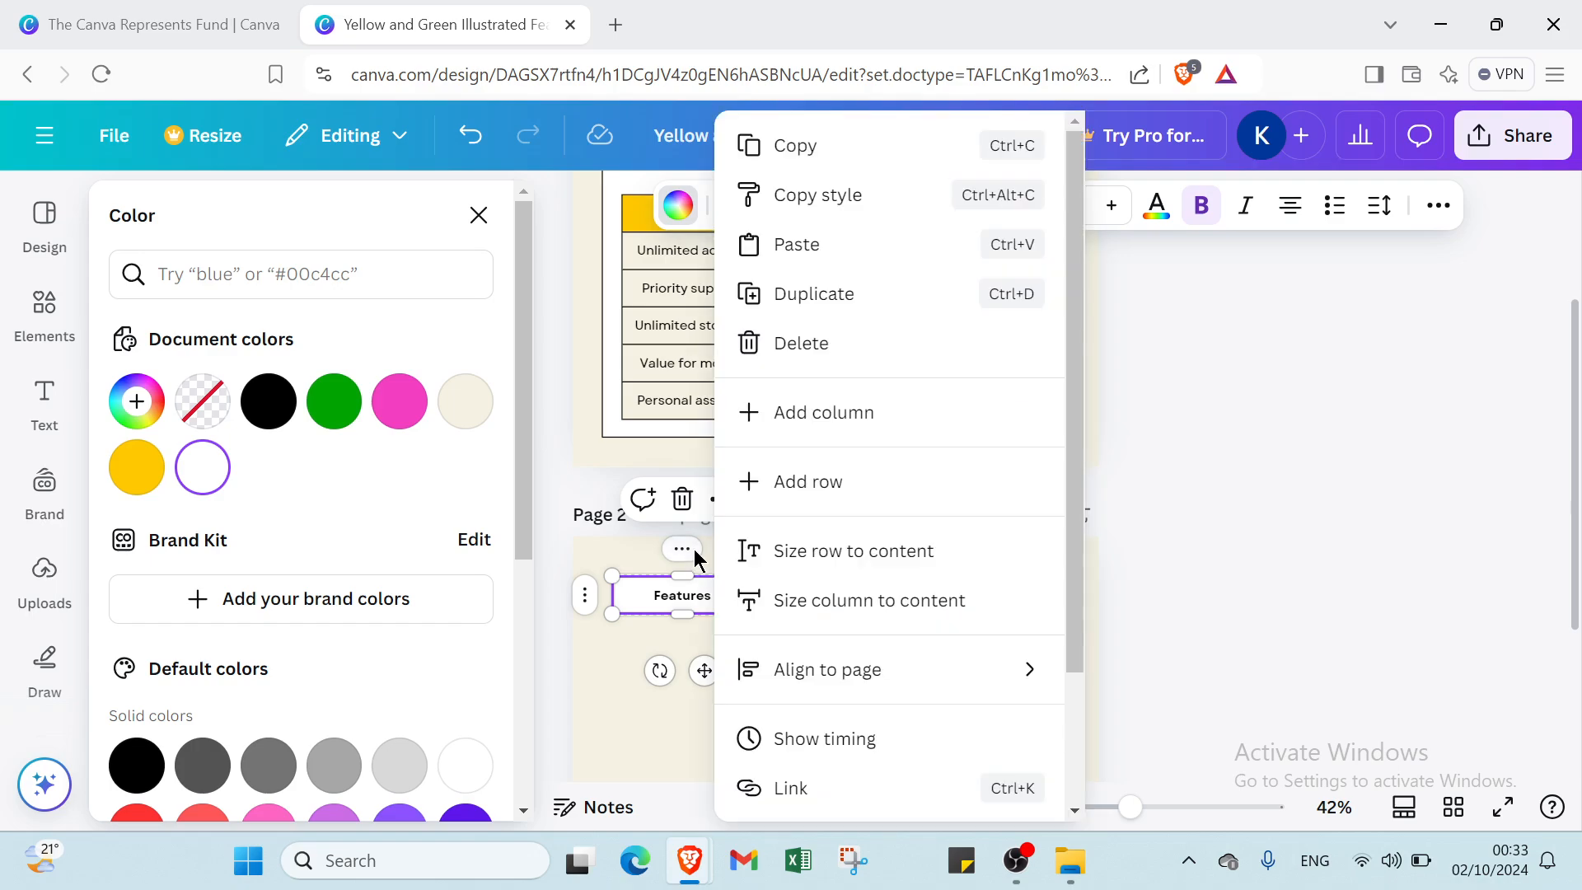
left_click(746, 294)
scroll(695, 570, "down", 2)
left_click_drag(689, 523, 684, 578)
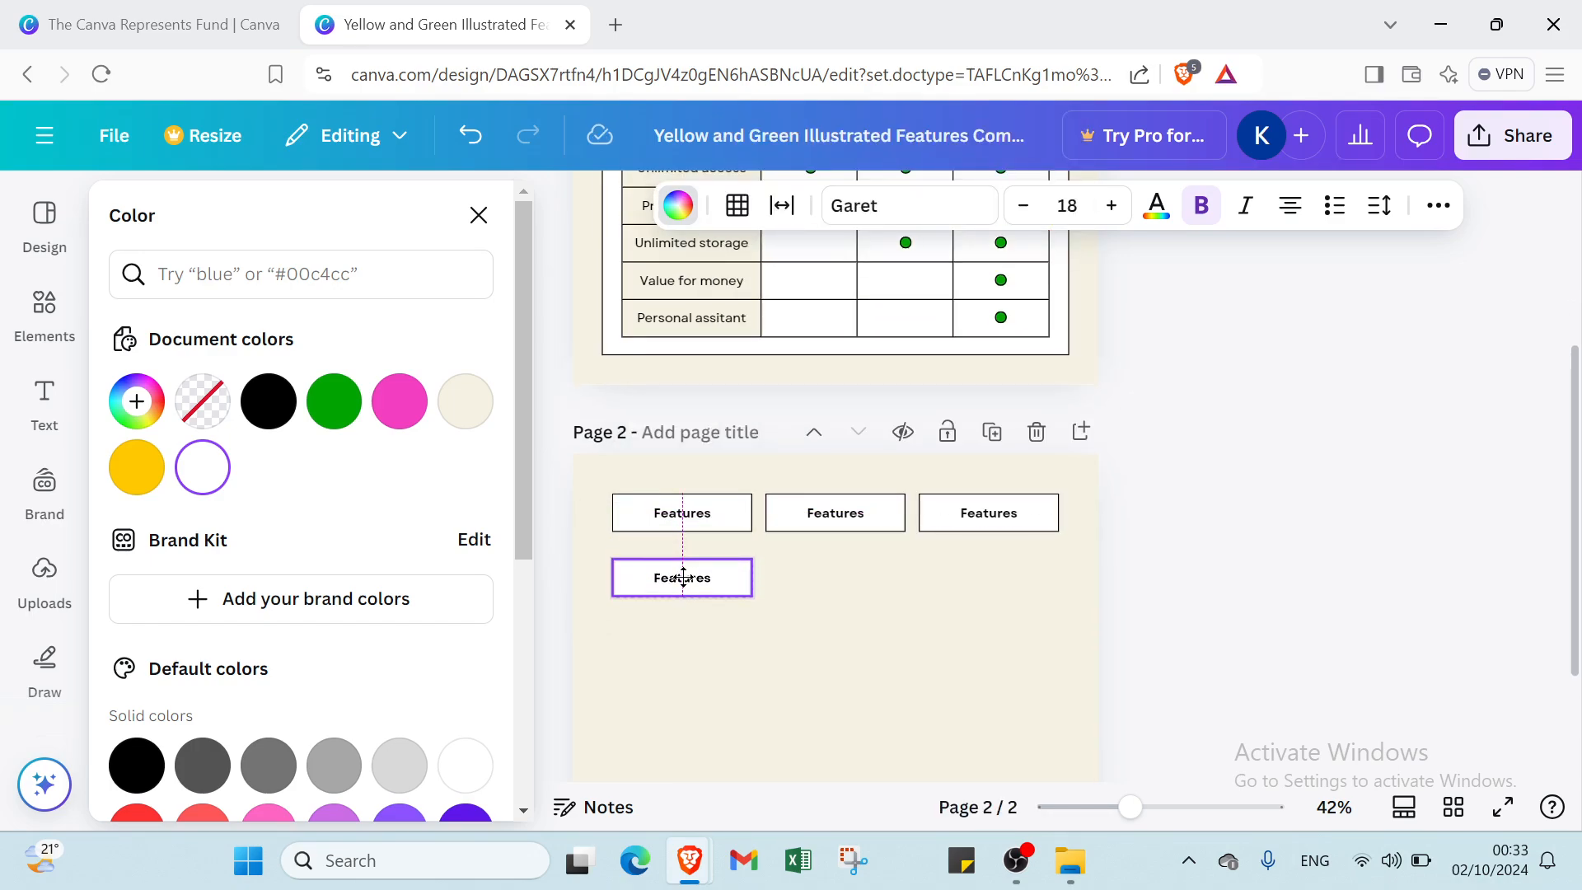
Change the fill of the Features cell in the second row to black (#000000).
double_click(684, 578)
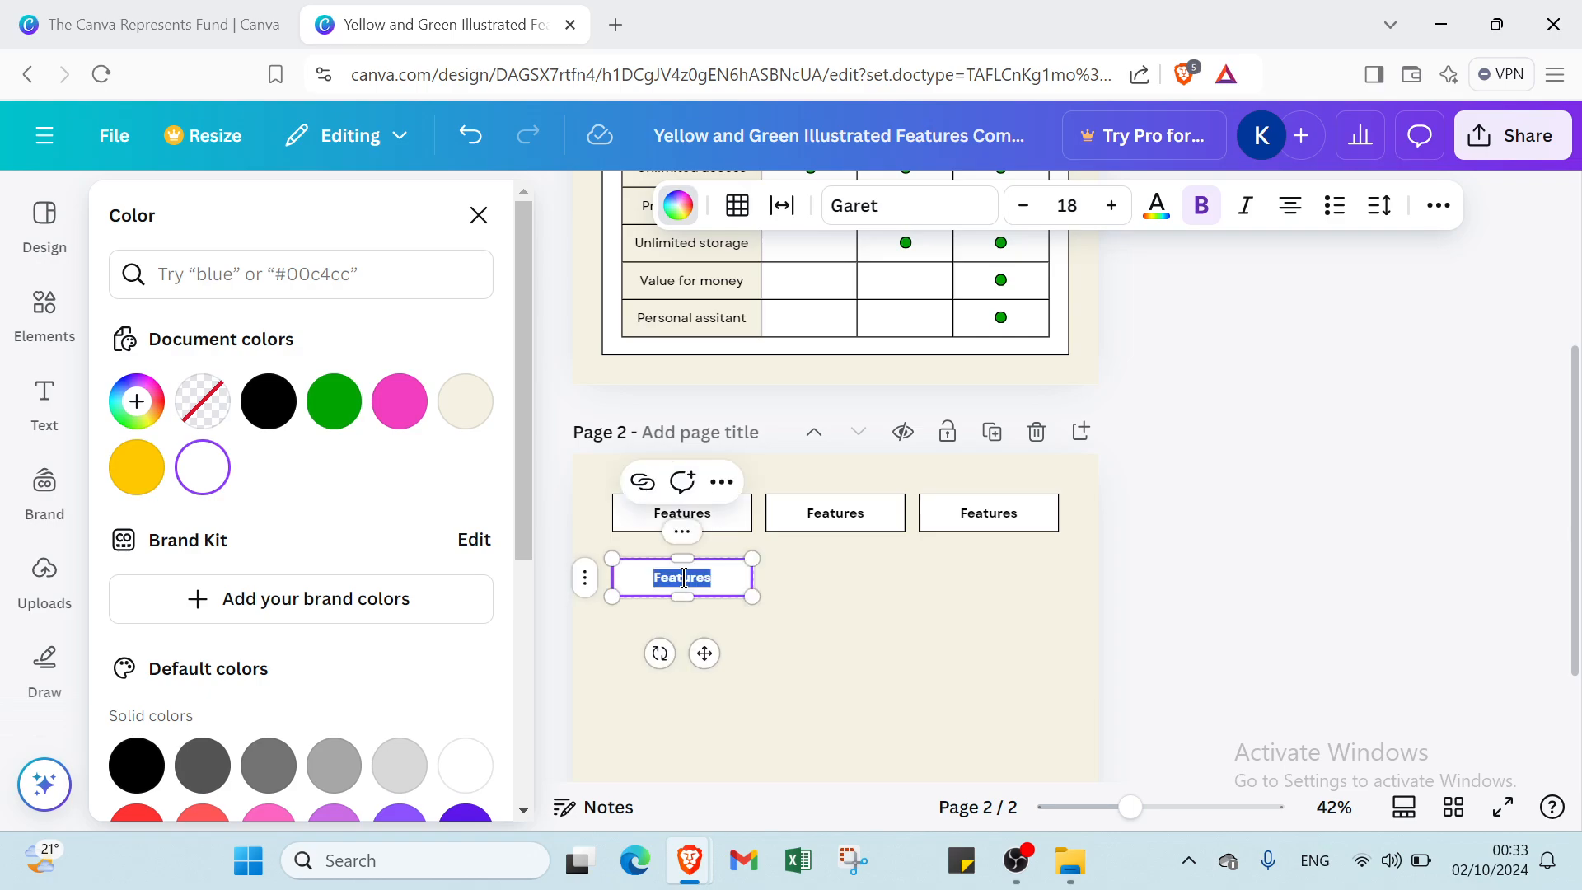
left_click(733, 580)
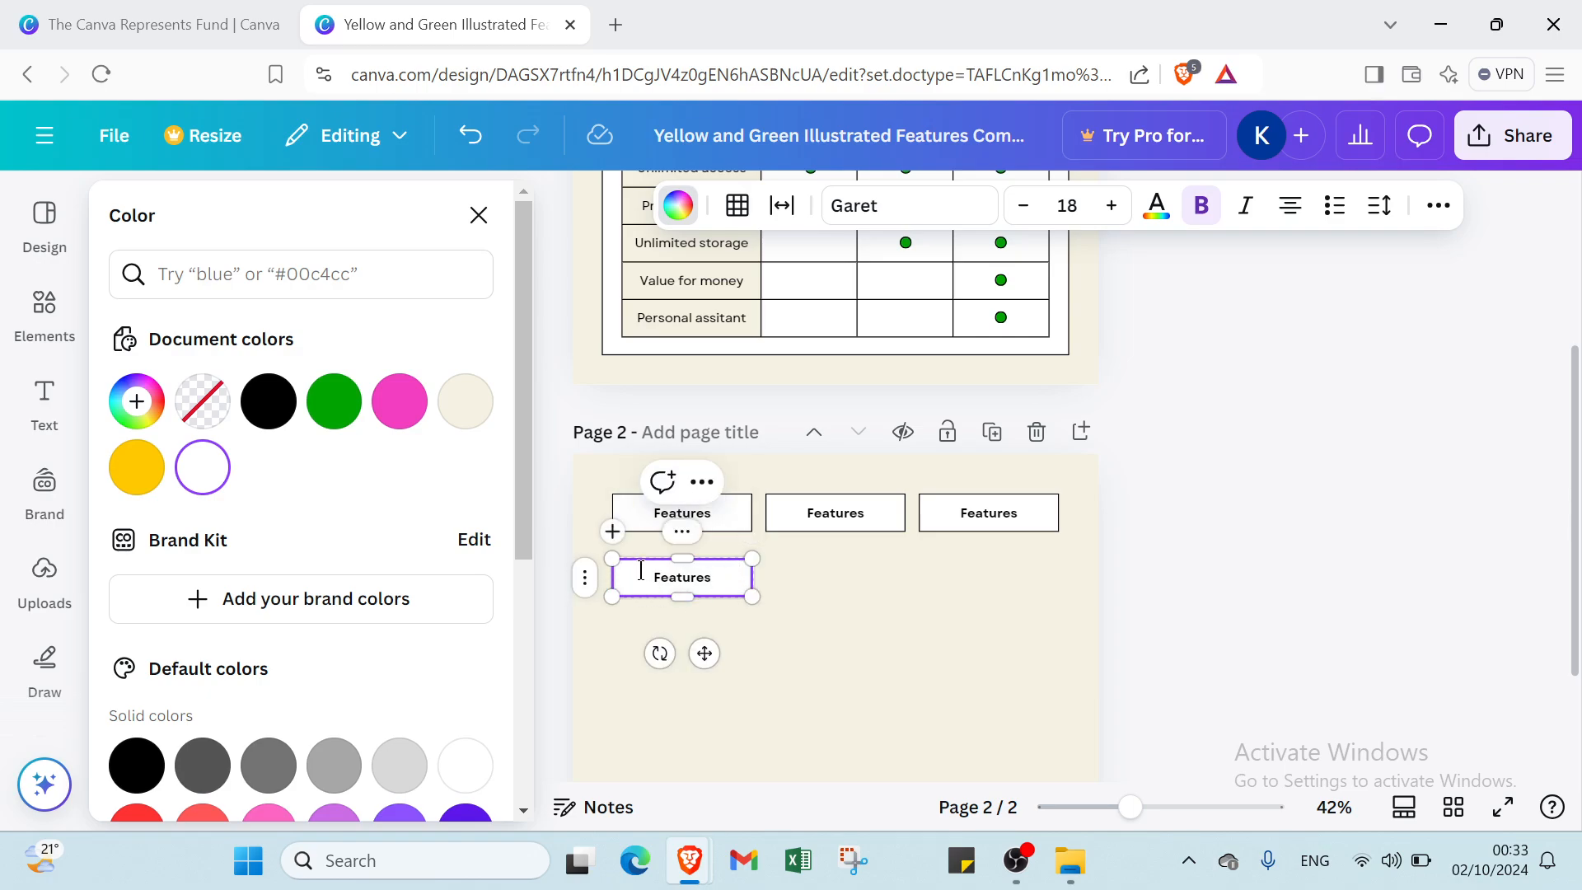
left_click(584, 577)
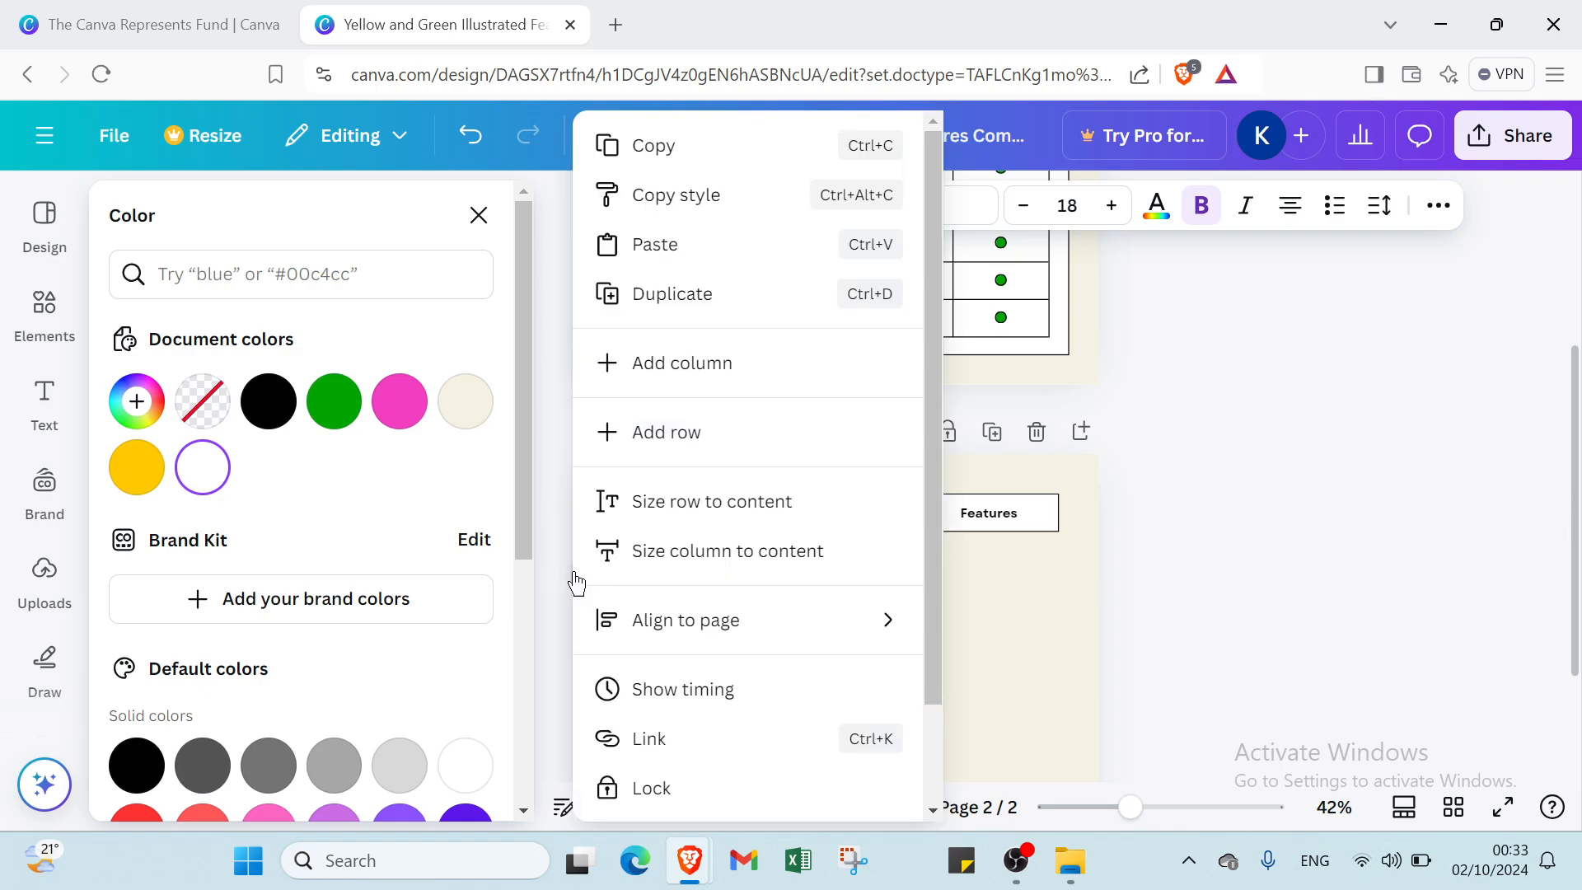
left_click(555, 557)
left_click(269, 401)
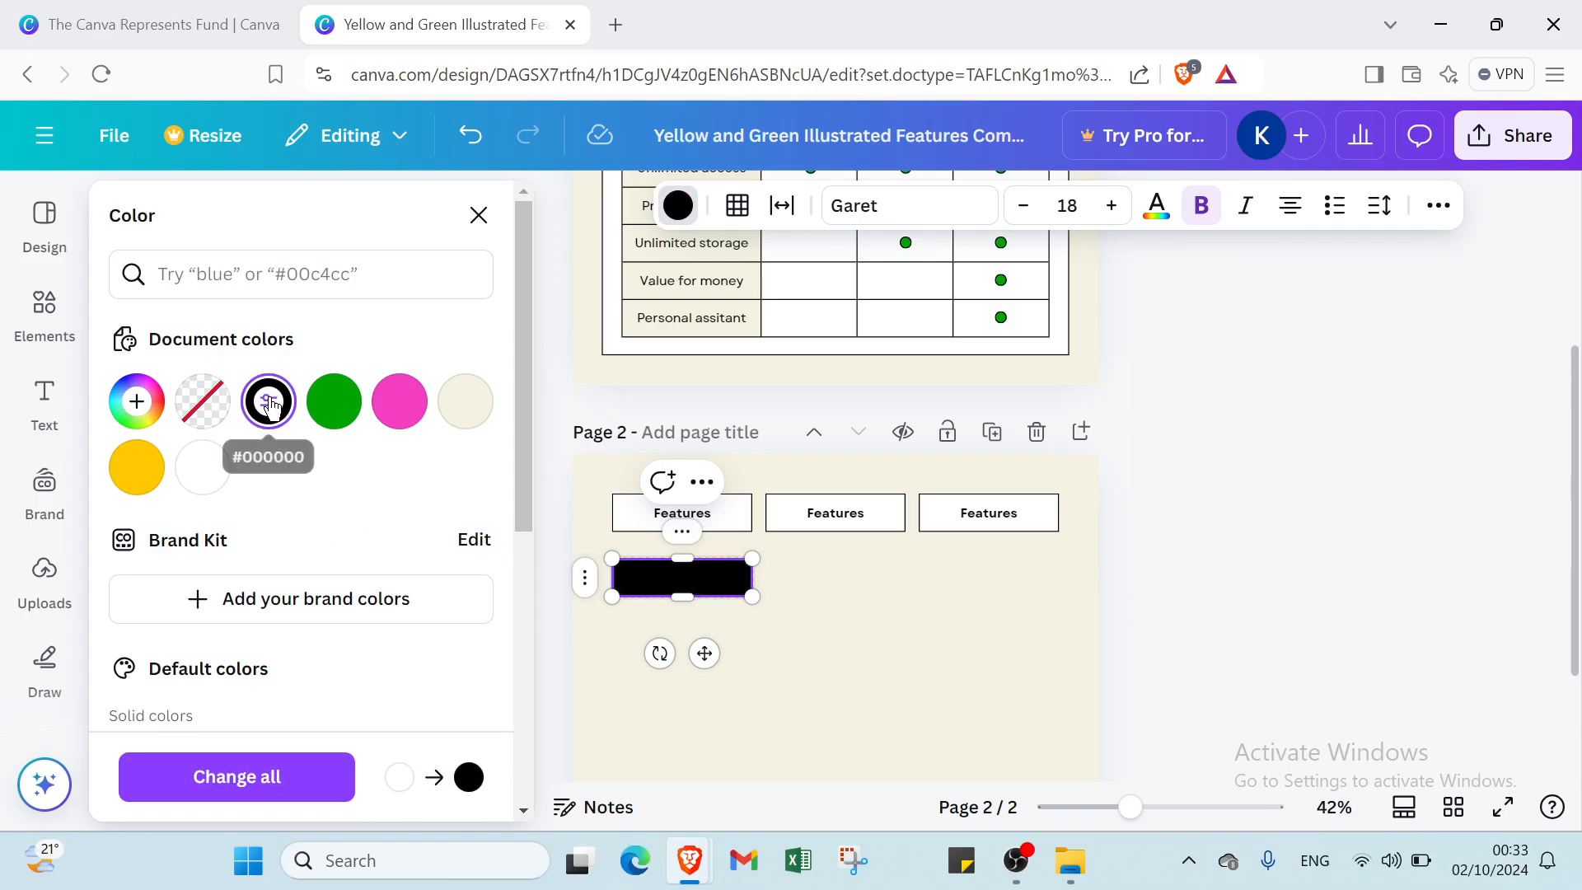
Set the fill of the black Features cell in the second row on page 2 to no color.
left_click(788, 614)
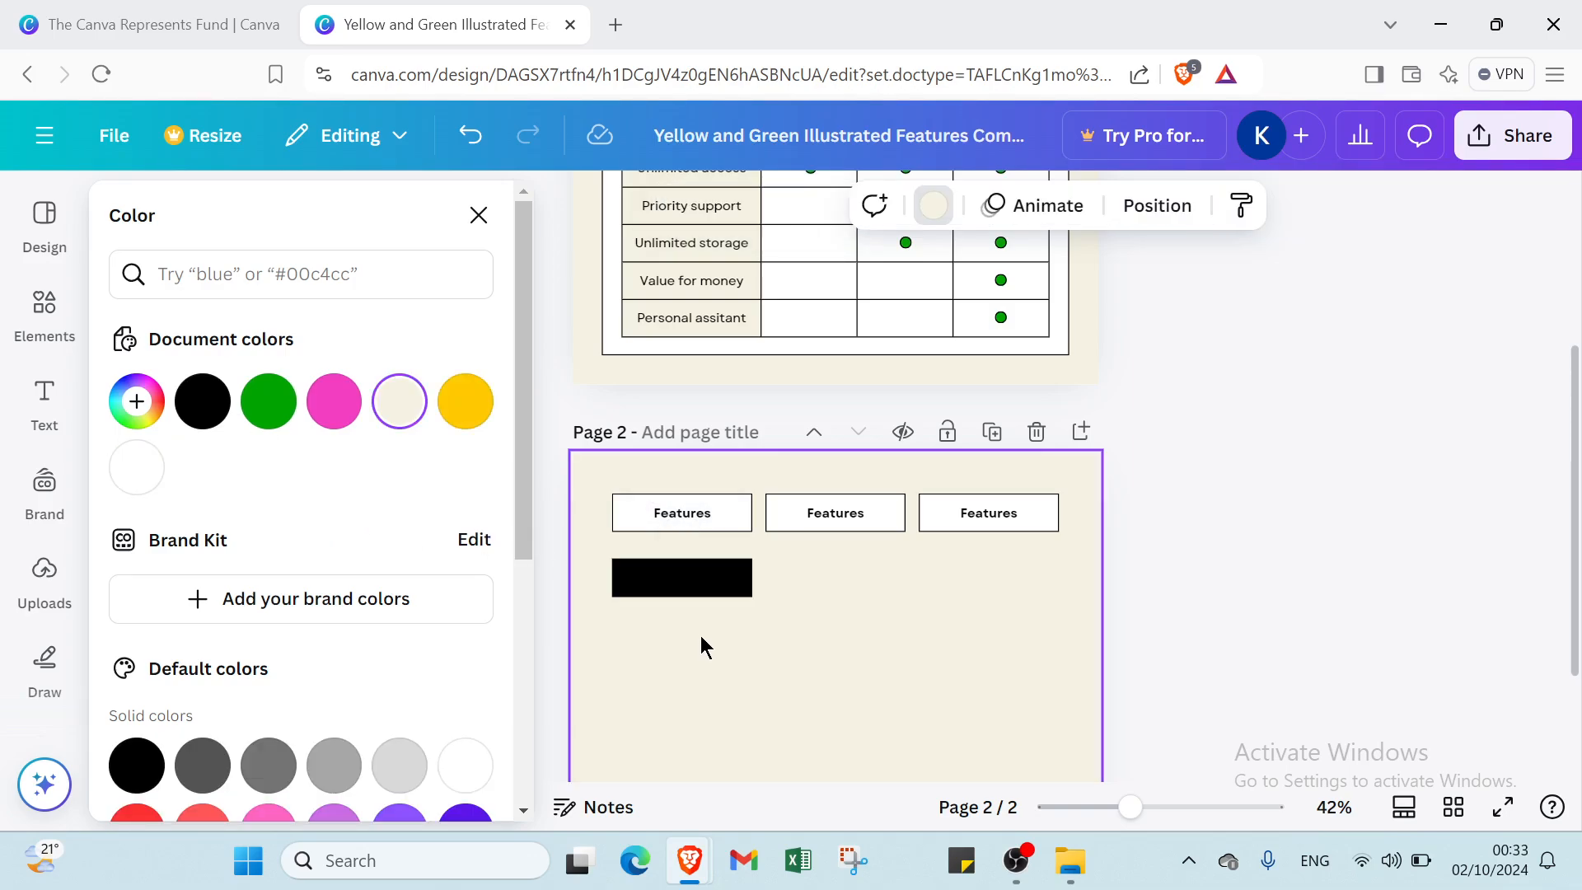
left_click(693, 582)
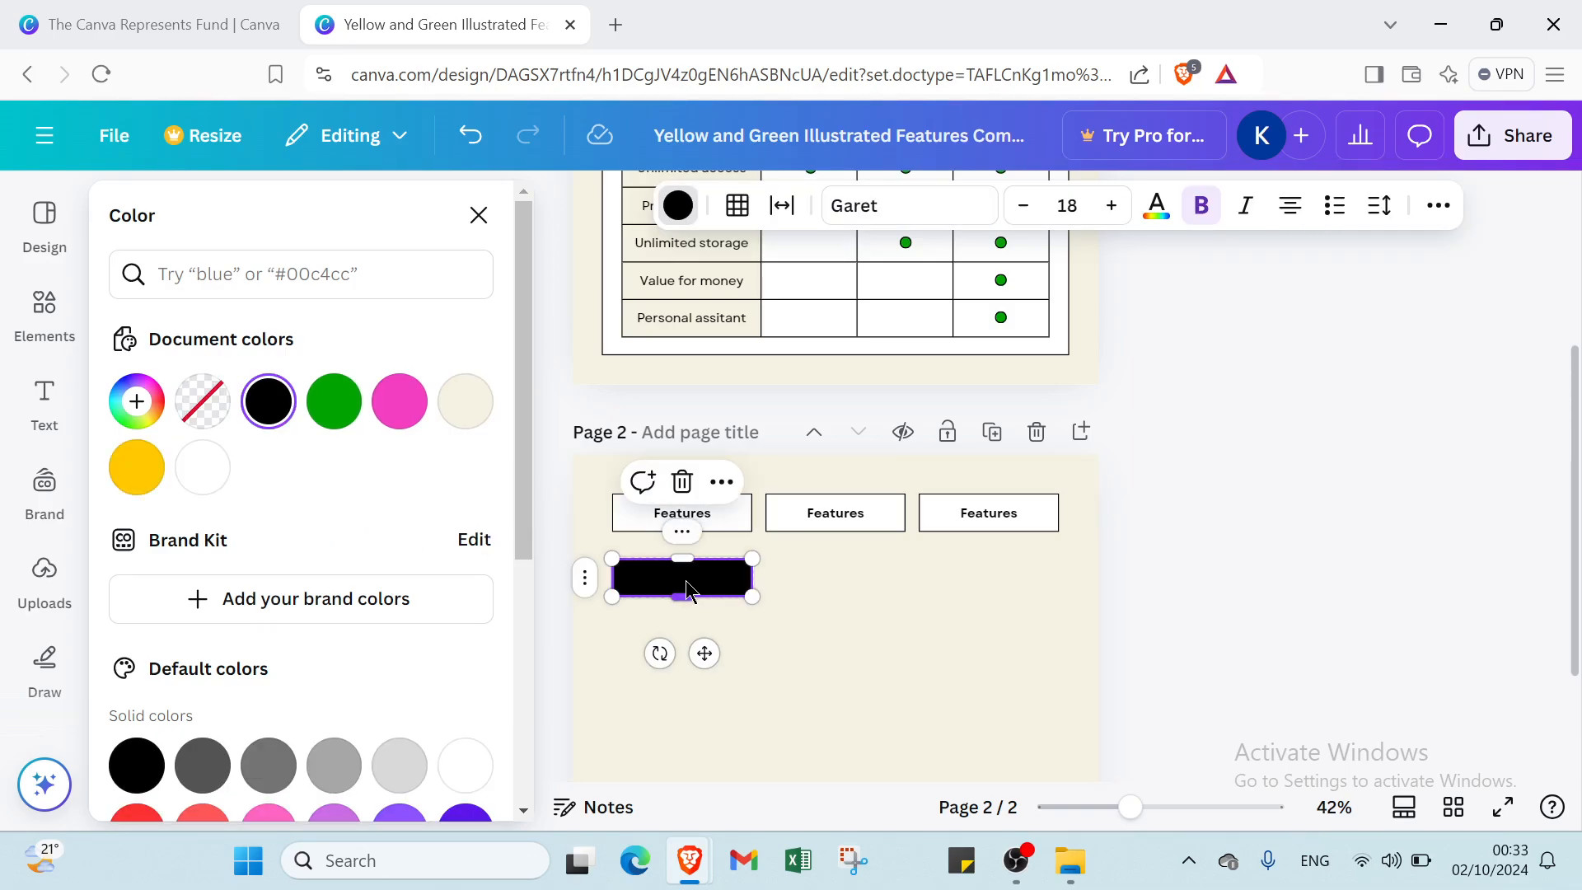
scroll(758, 556, "up", 5)
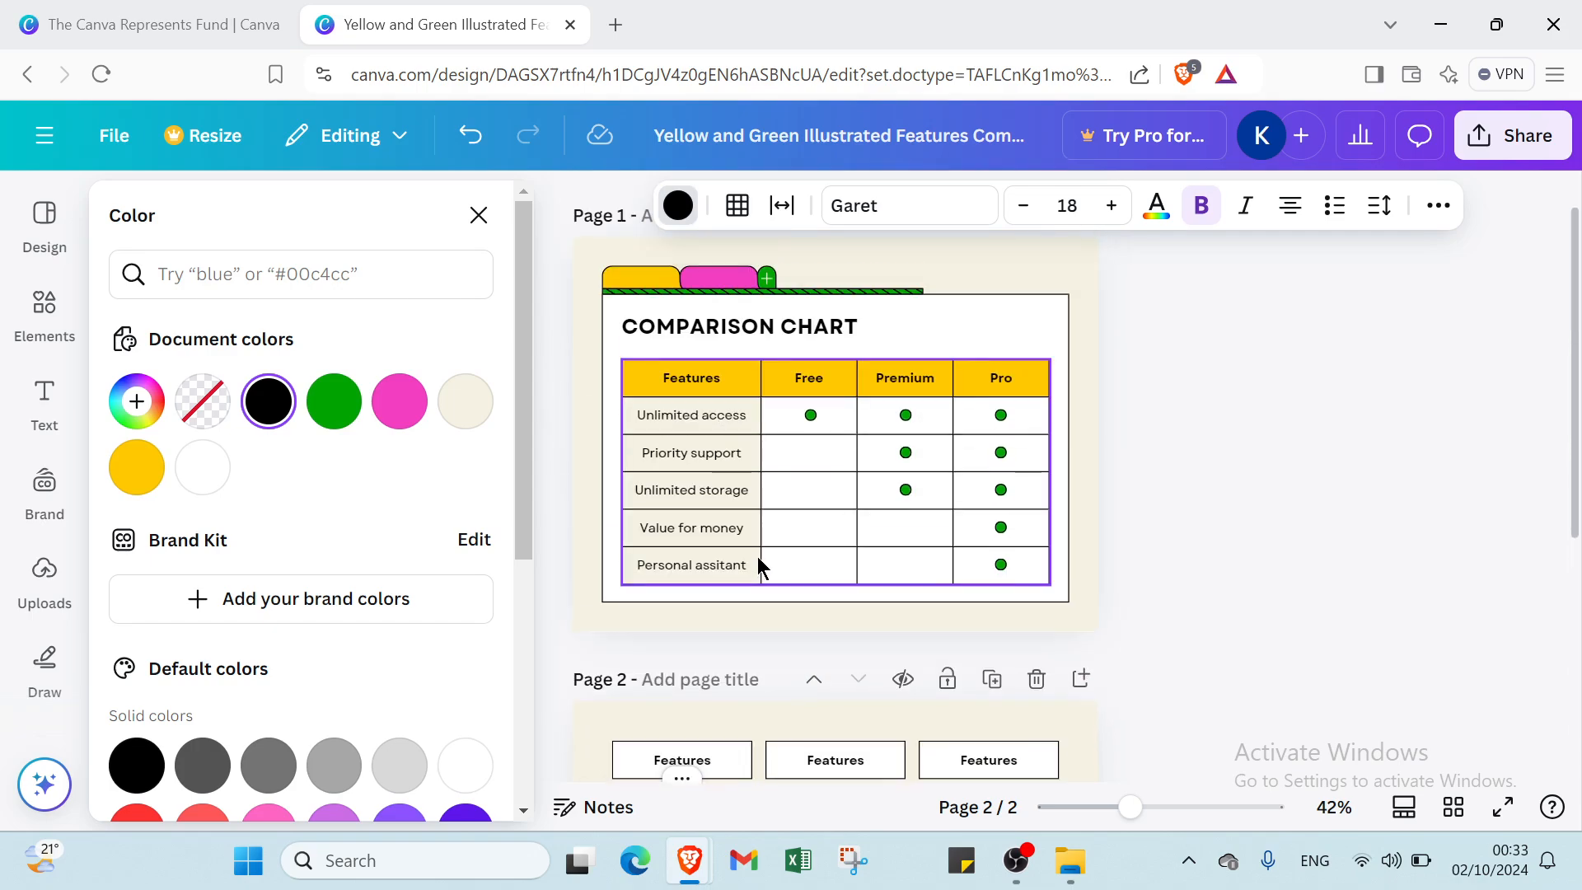
scroll(758, 556, "down", 3)
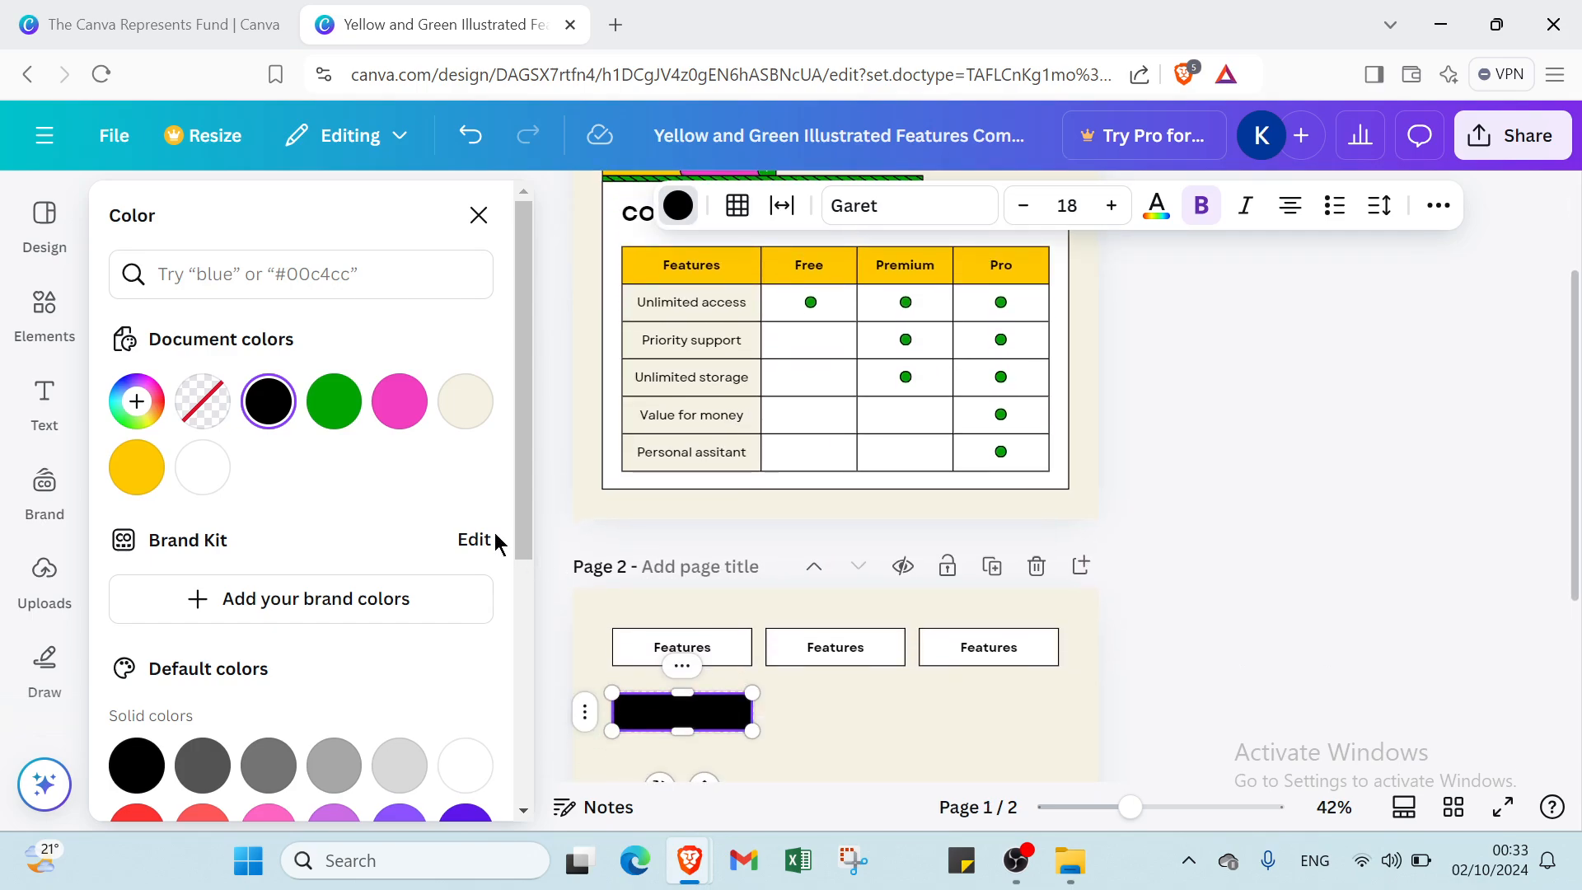
left_click(202, 402)
scroll(424, 487, "down", 4)
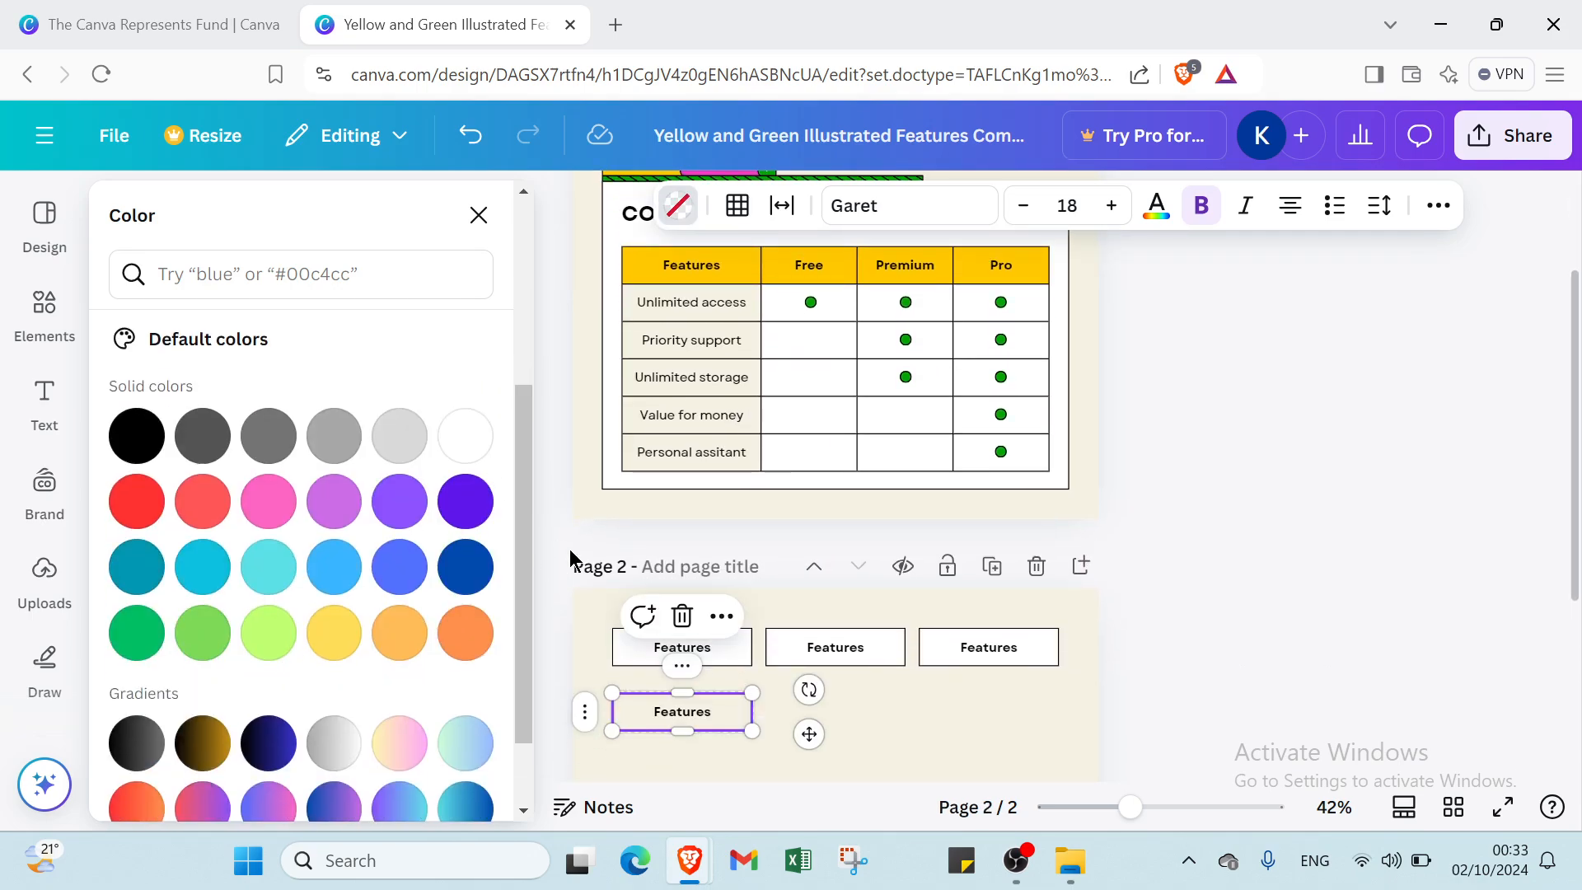
left_click(863, 705)
scroll(674, 526, "down", 2)
Duplicate the transparent second-row Features cell and place the copy directly beneath it as an aligned, evenly spaced third row.
left_click(674, 527)
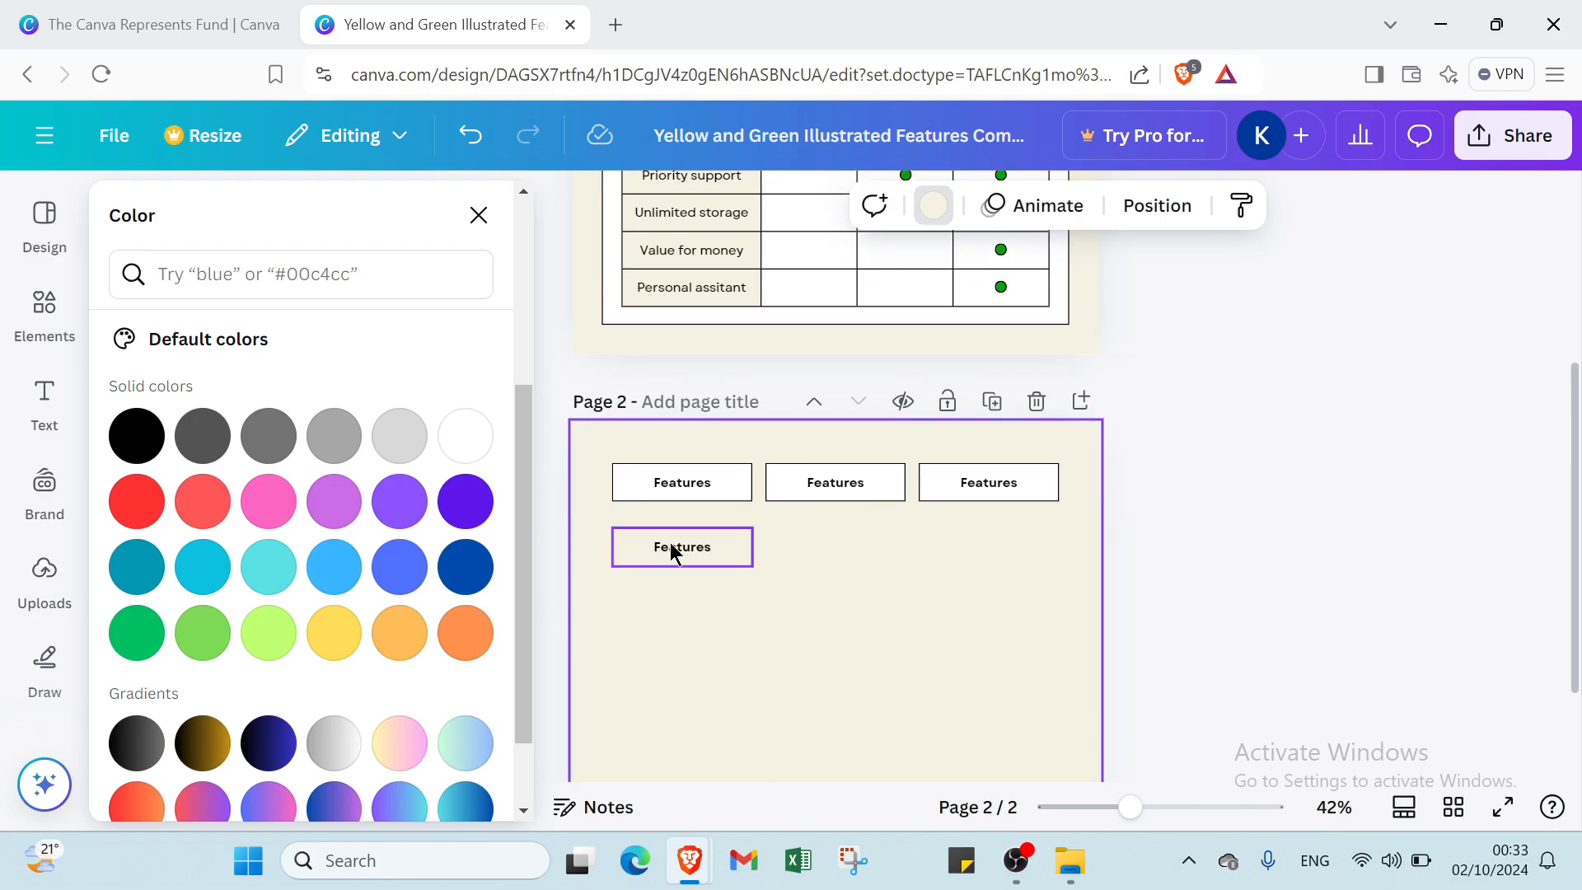
right_click(692, 511)
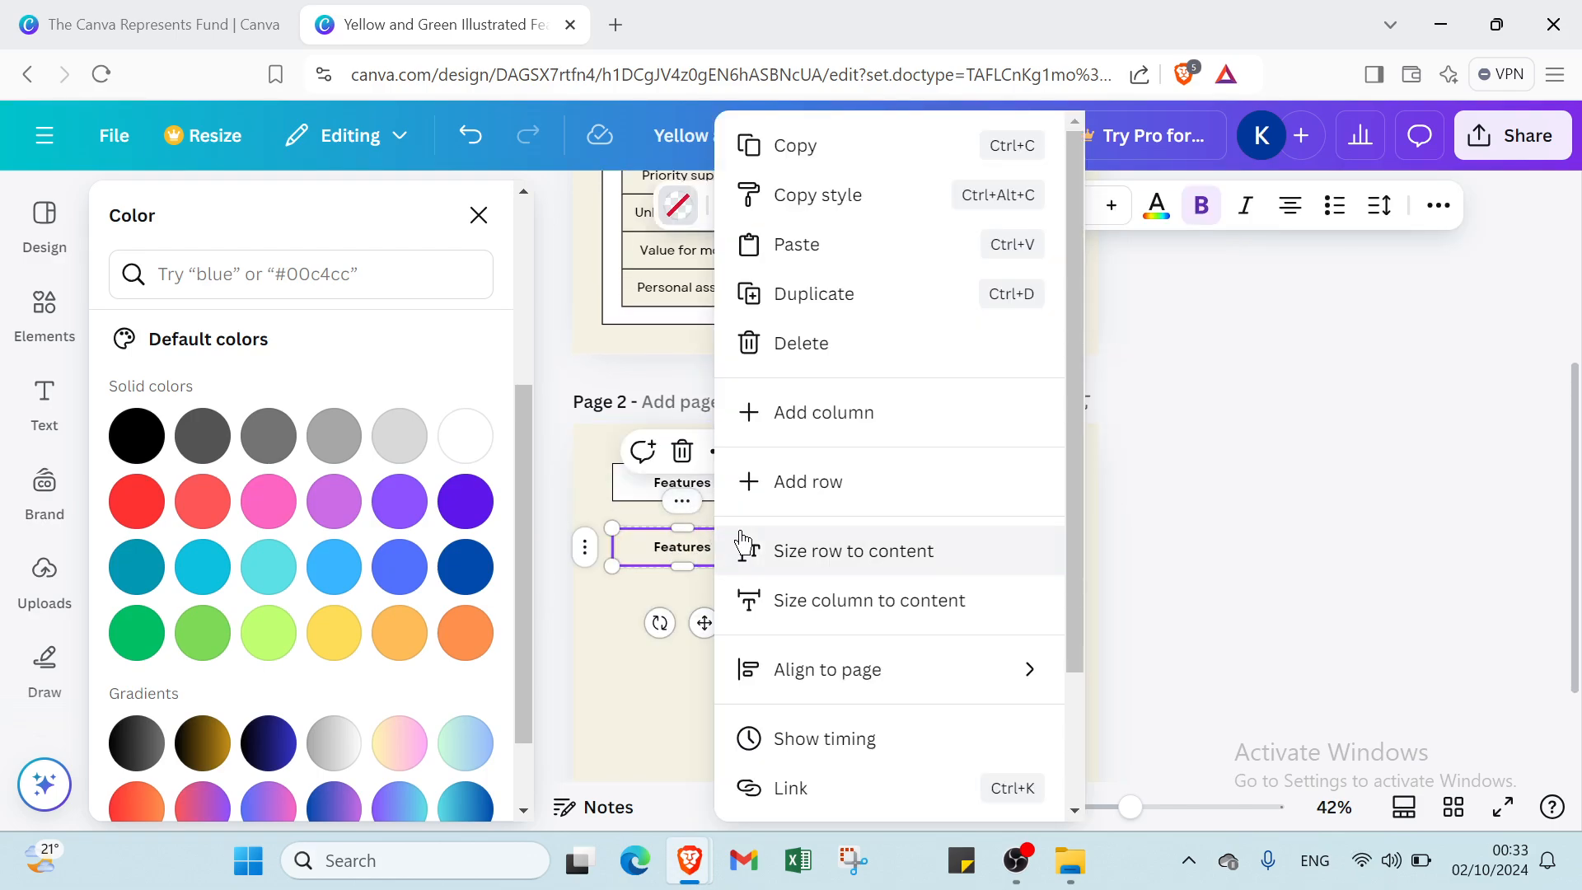
left_click(827, 310)
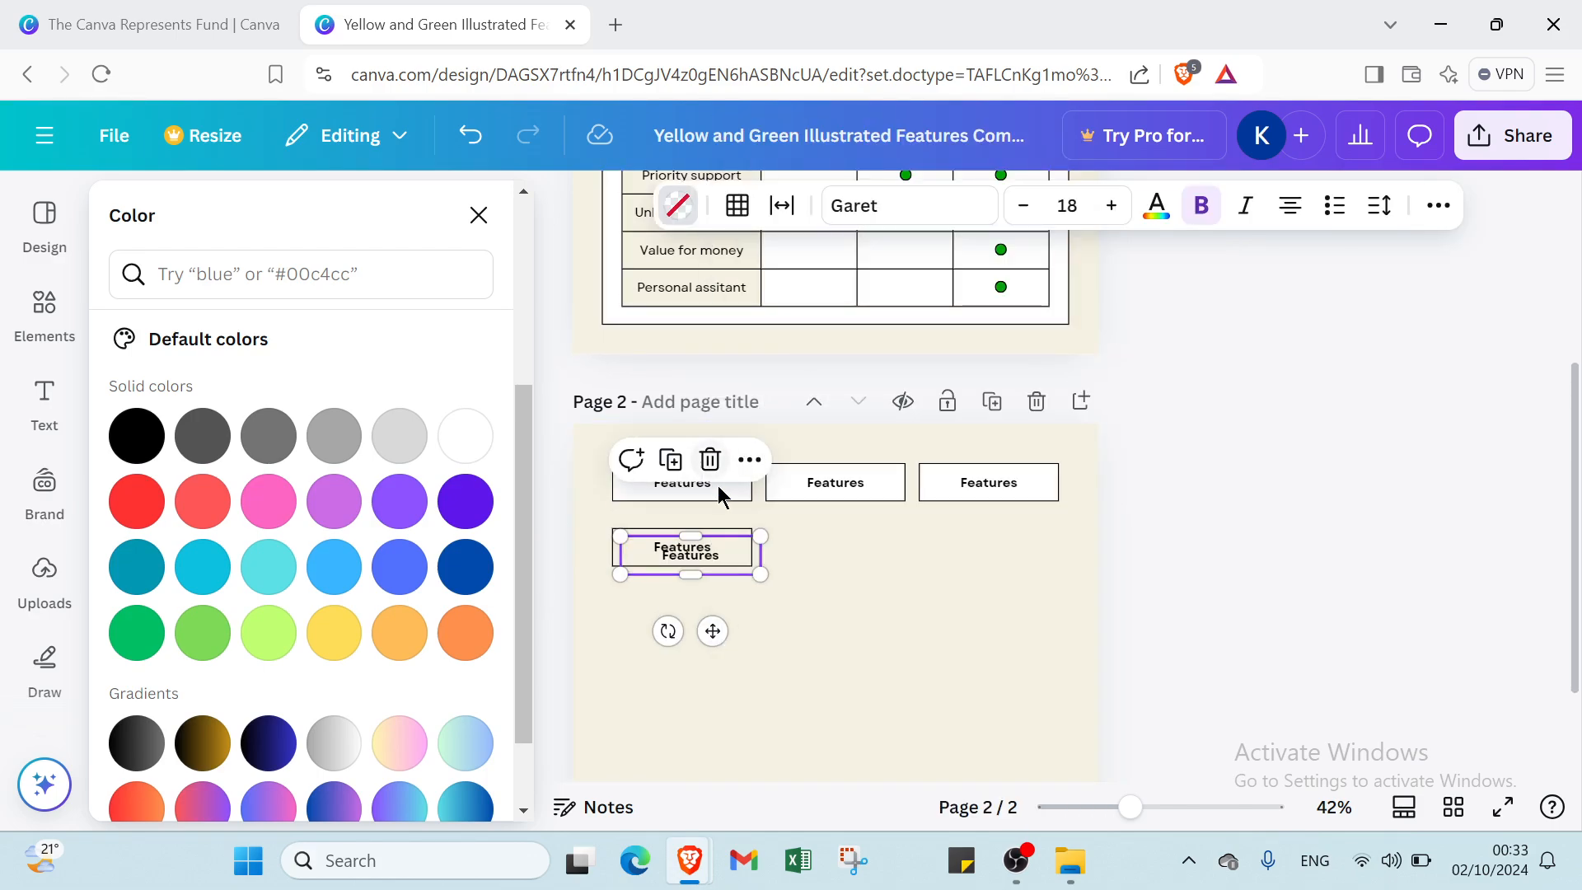
left_click_drag(690, 554, 690, 625)
double_click(697, 624)
left_click(734, 580)
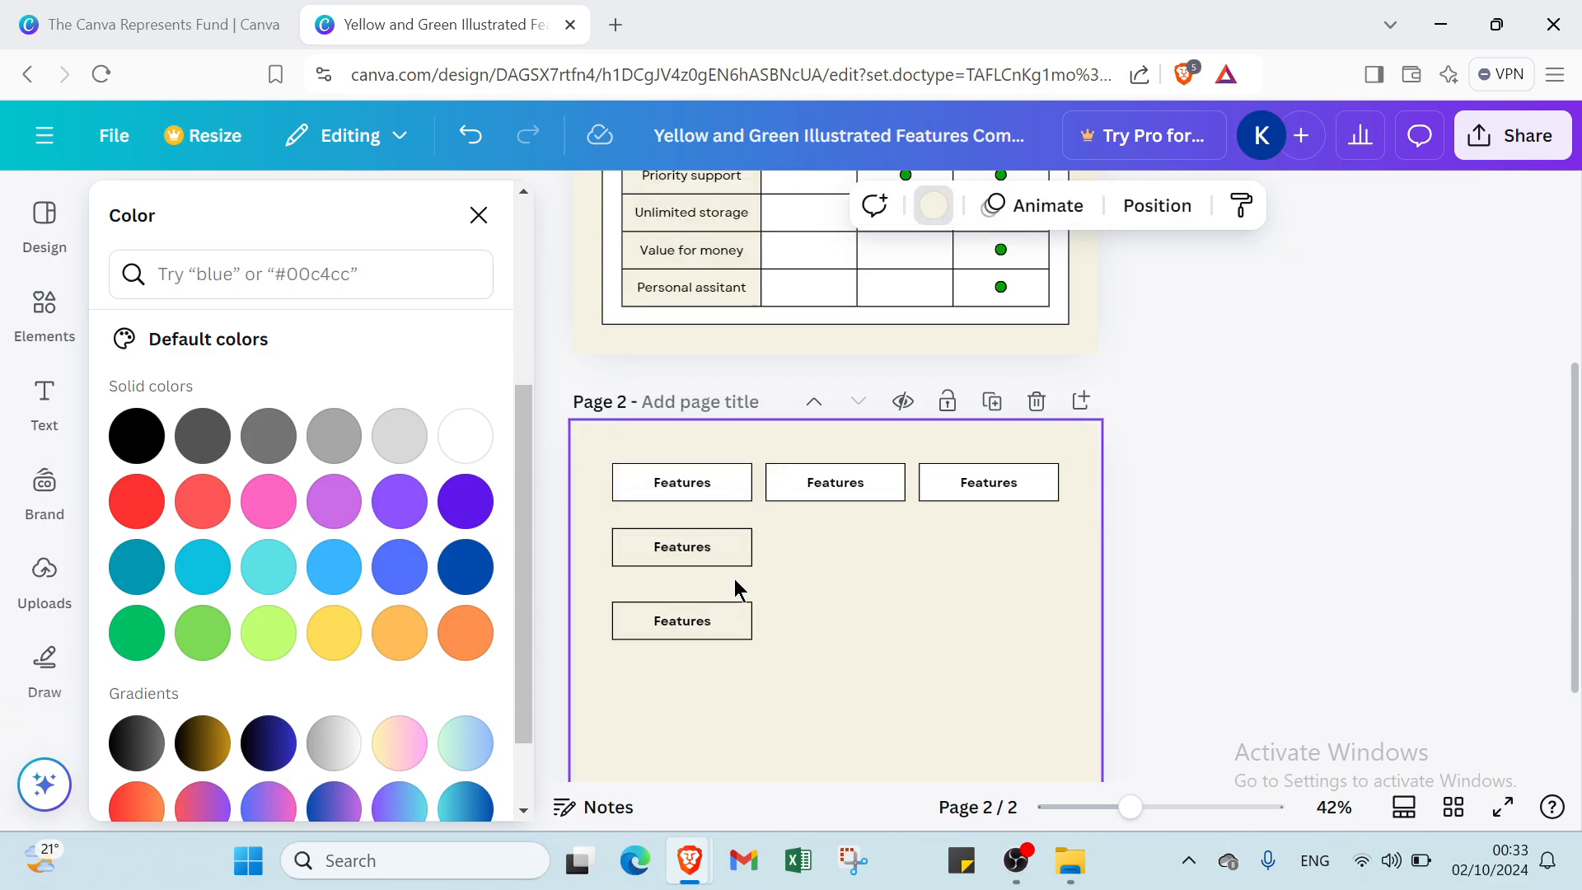
left_click(709, 624)
left_click_drag(710, 620, 706, 602)
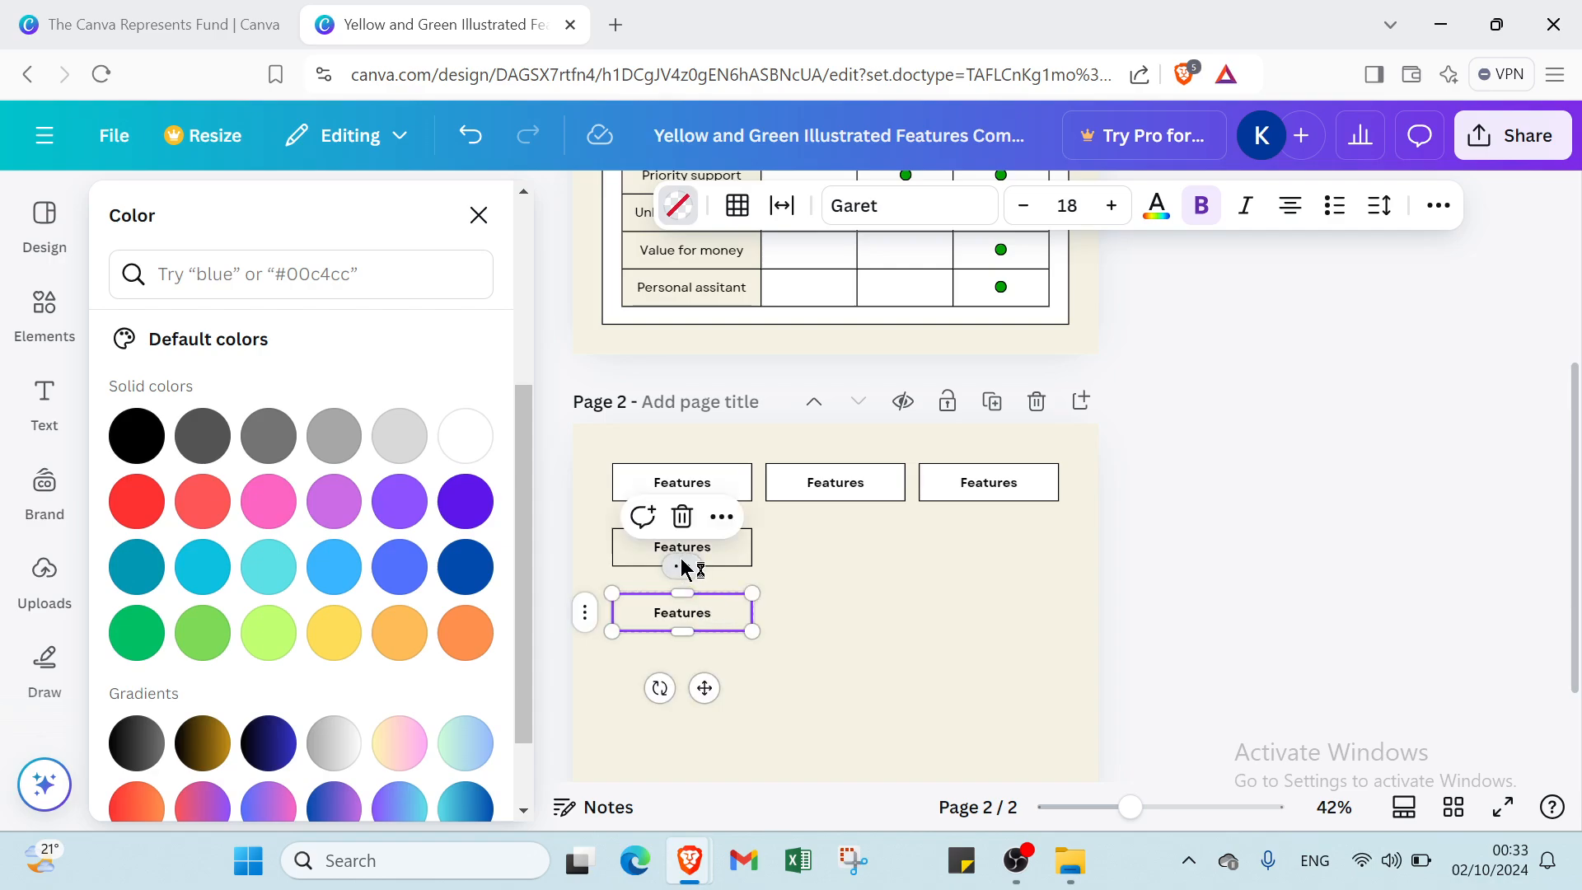
Duplicate the third-row Features cell twice downward to add evenly spaced fourth and fifth rows in the first column.
right_click(716, 614)
left_click(862, 316)
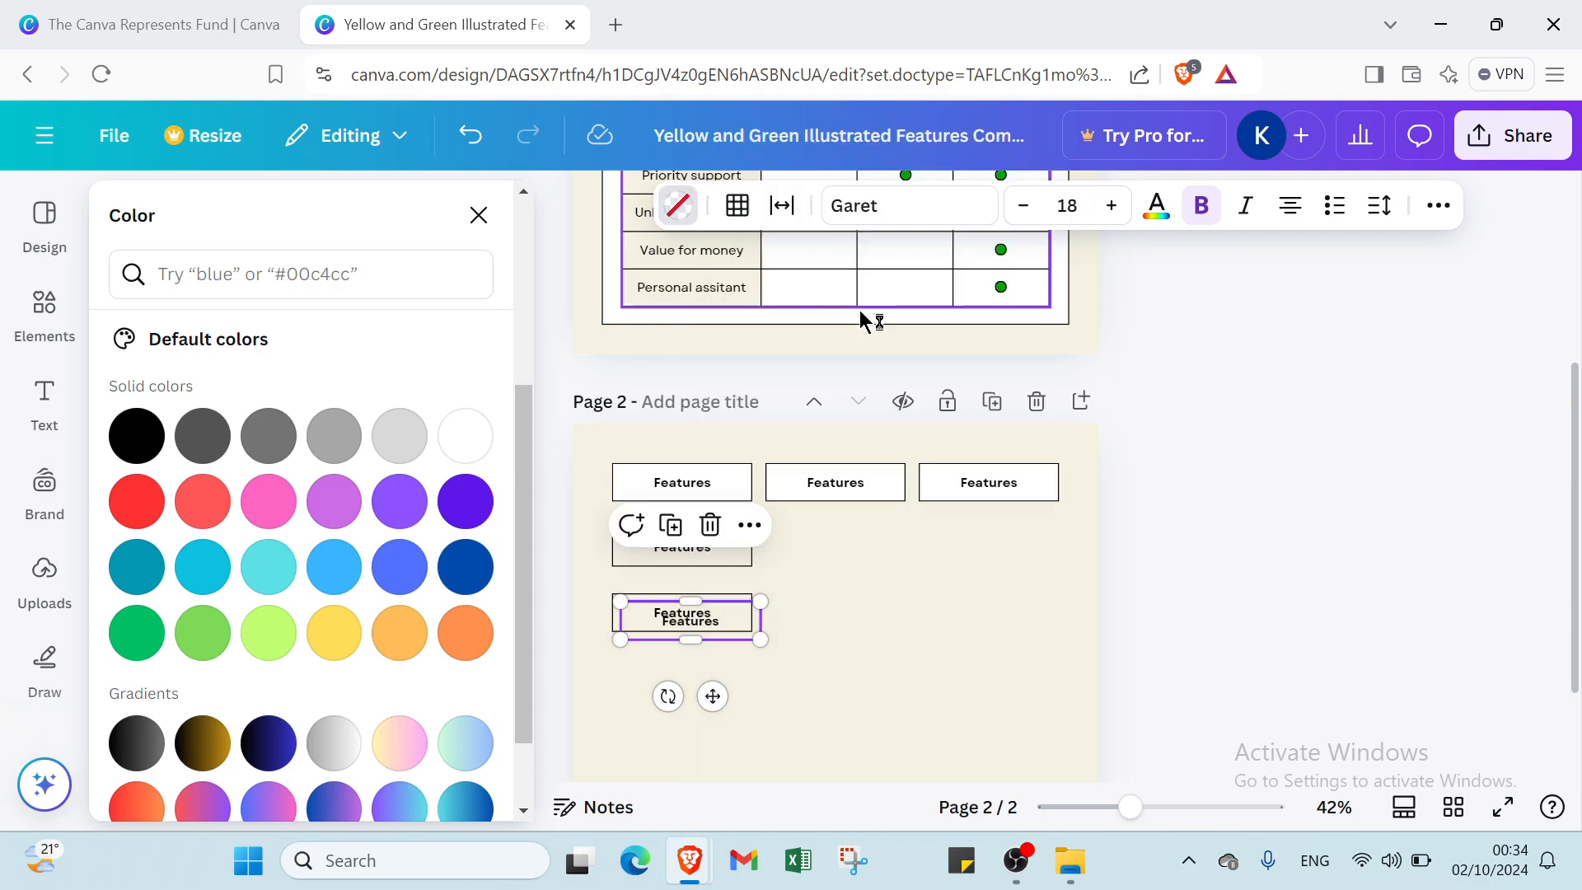
left_click_drag(730, 632, 726, 669)
scroll(766, 618, "down", 2)
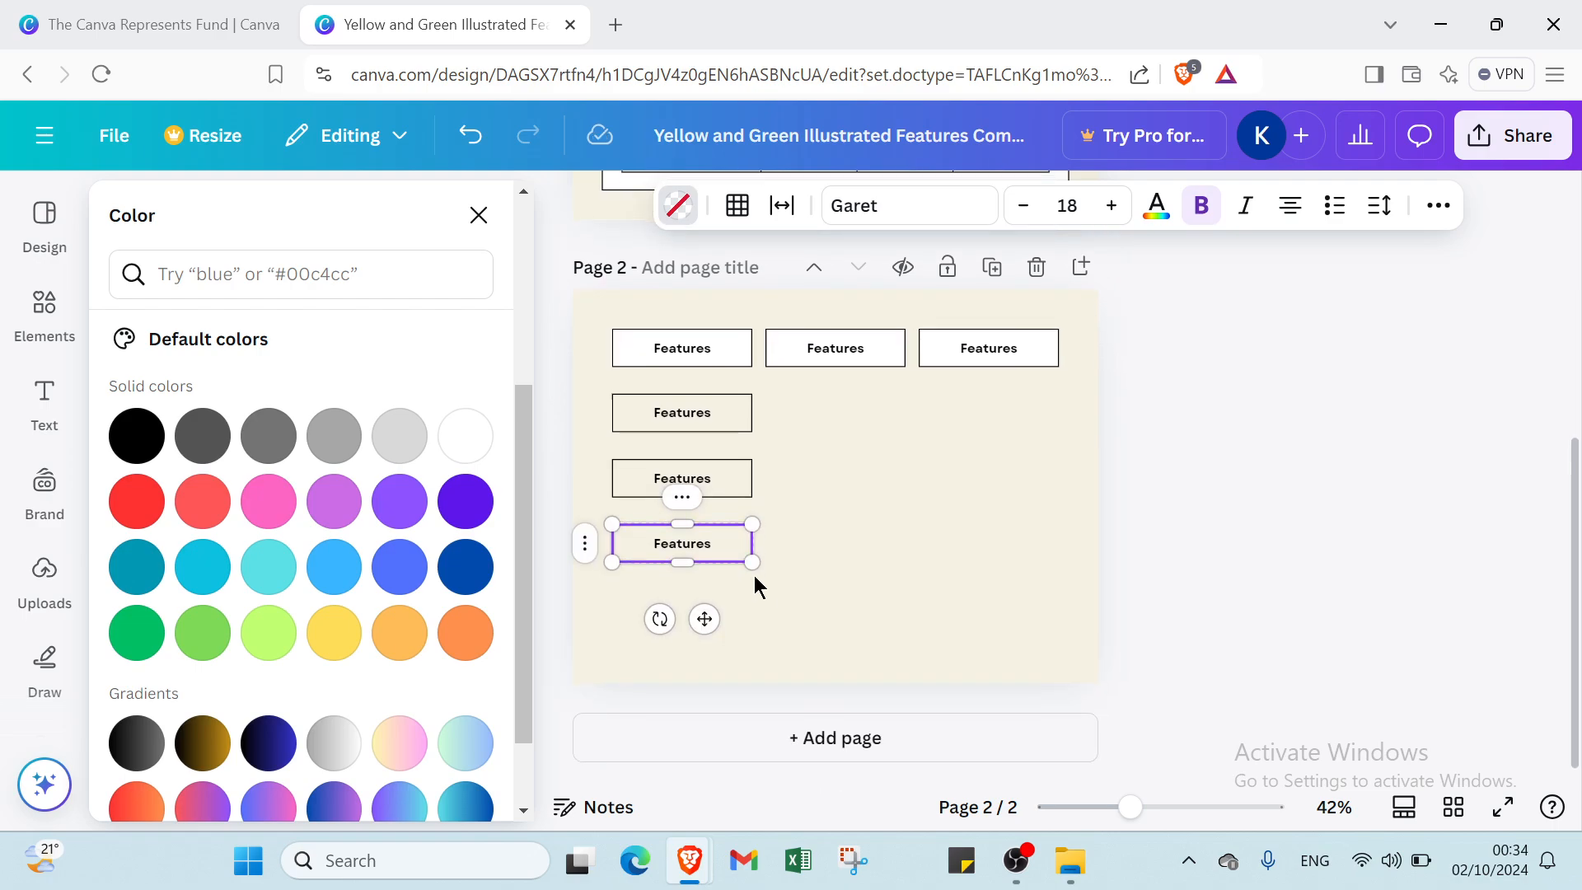
left_click(686, 502)
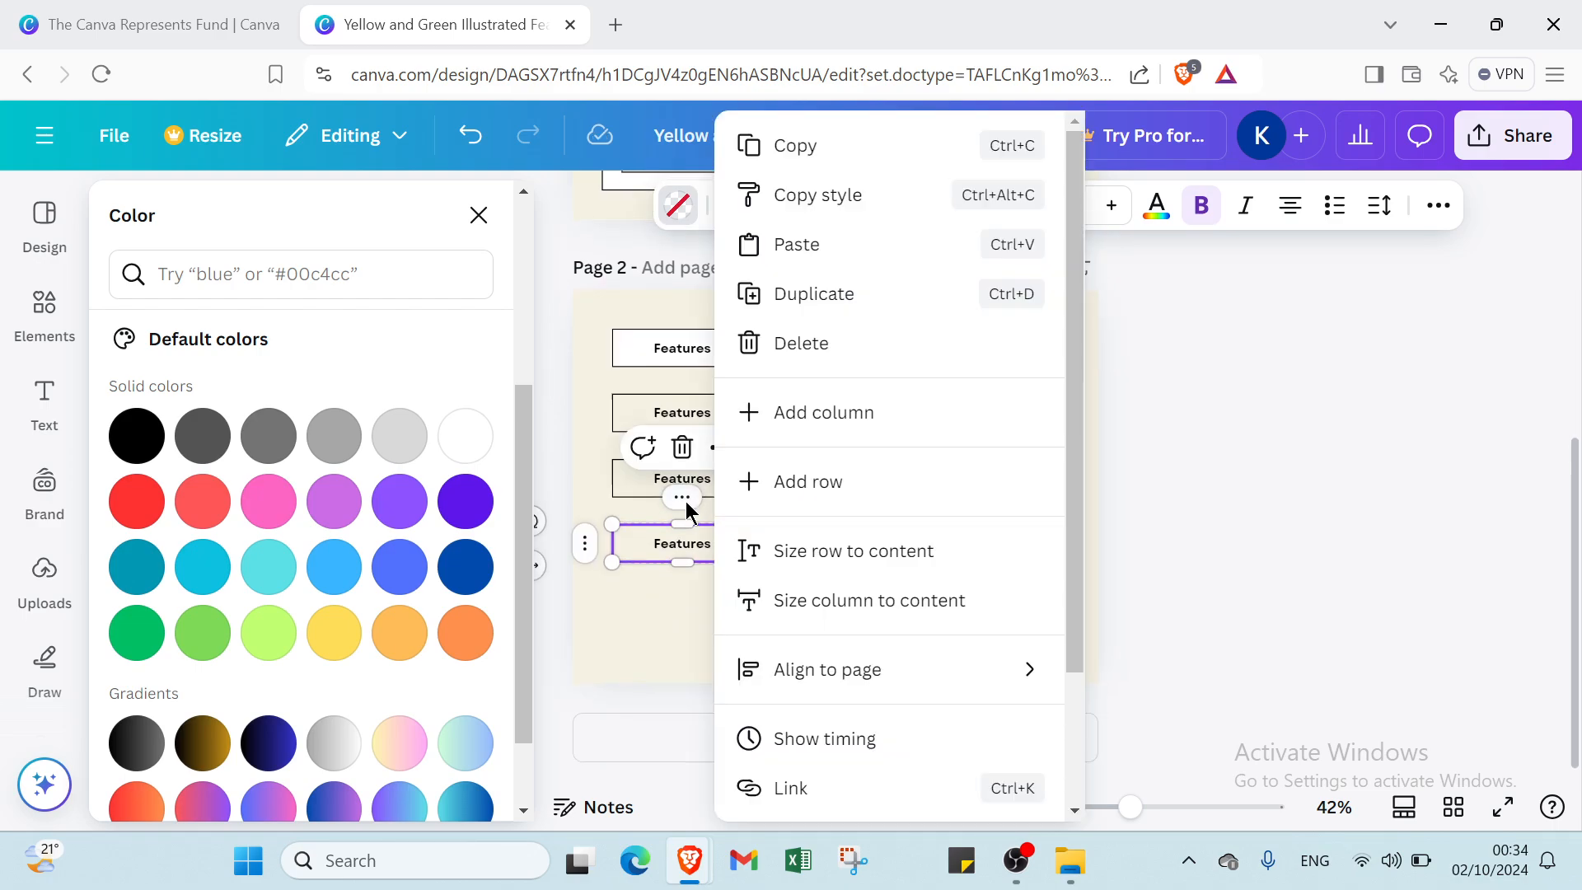
left_click(812, 295)
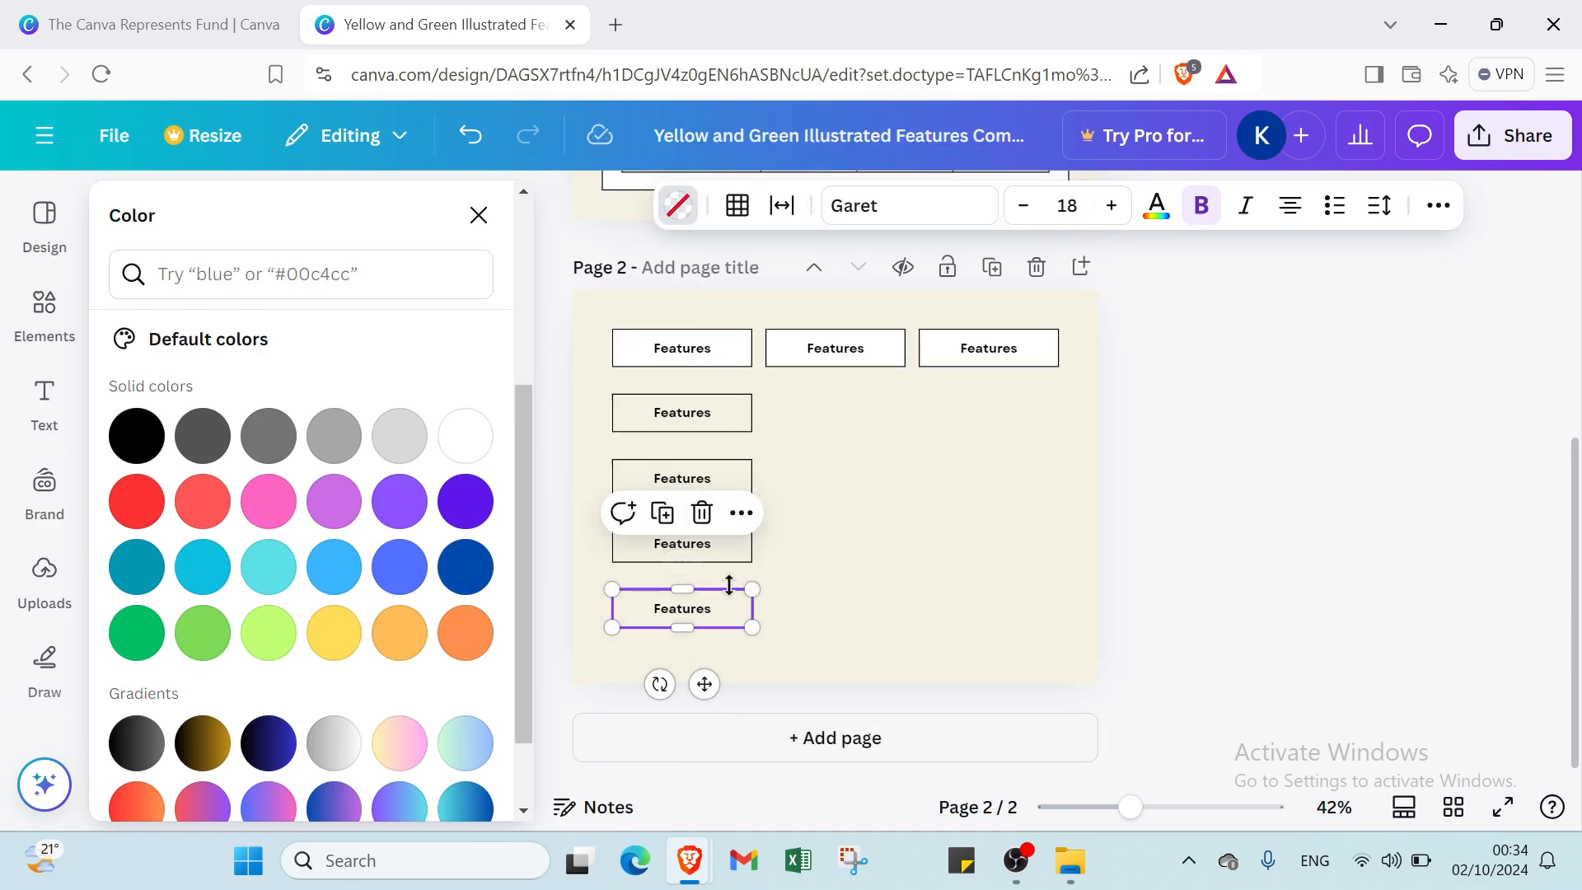
left_click(823, 592)
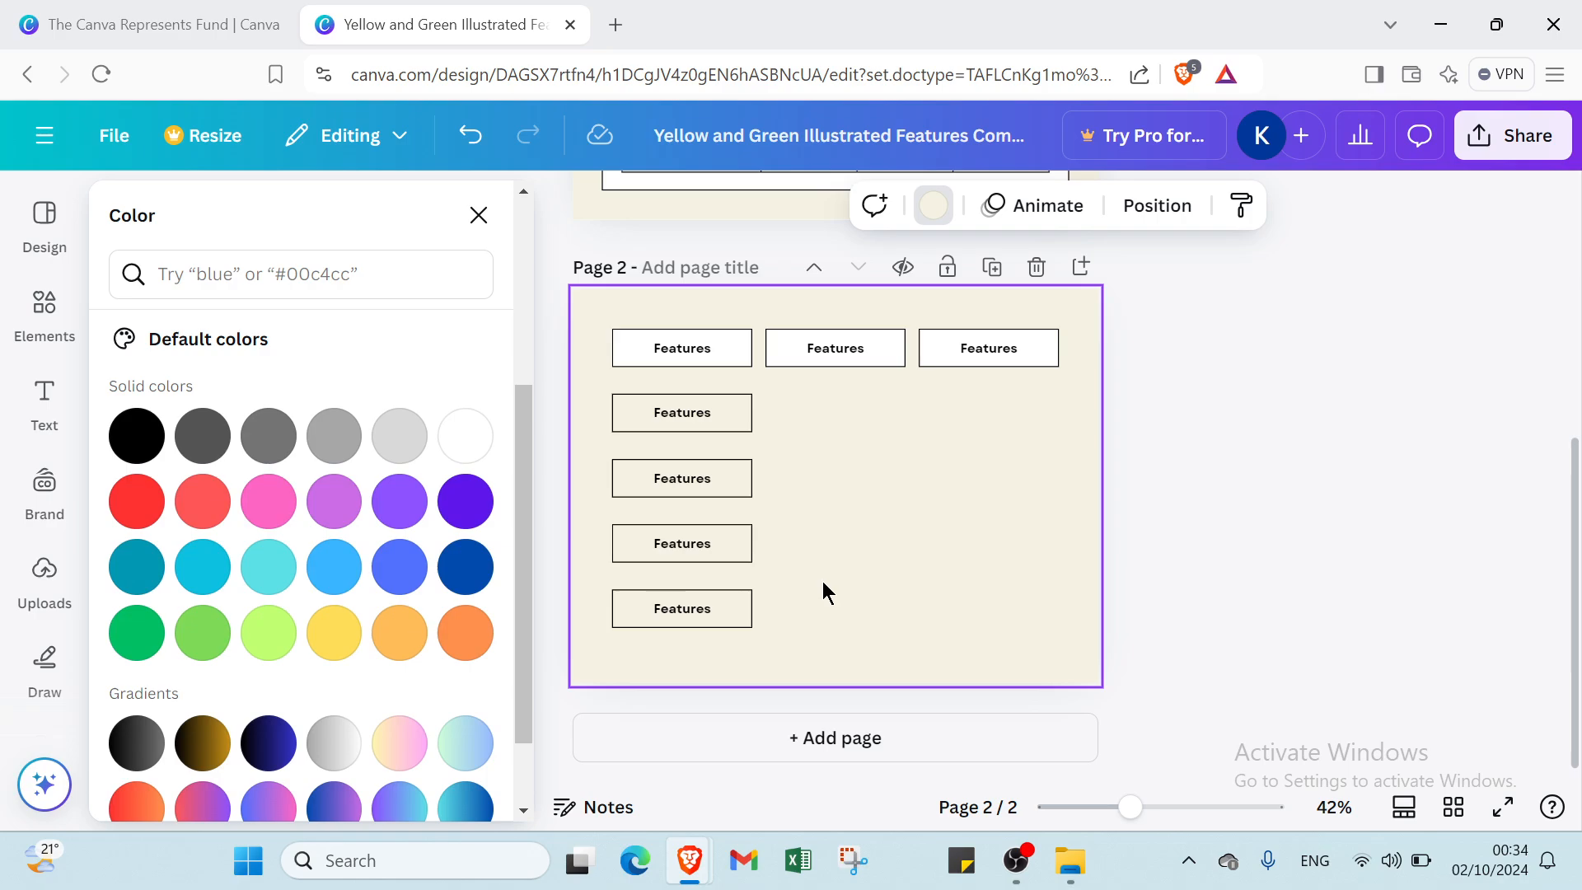
Duplicate the second-row Features cell of the first column and align the copy under the second header cell.
left_click(733, 402)
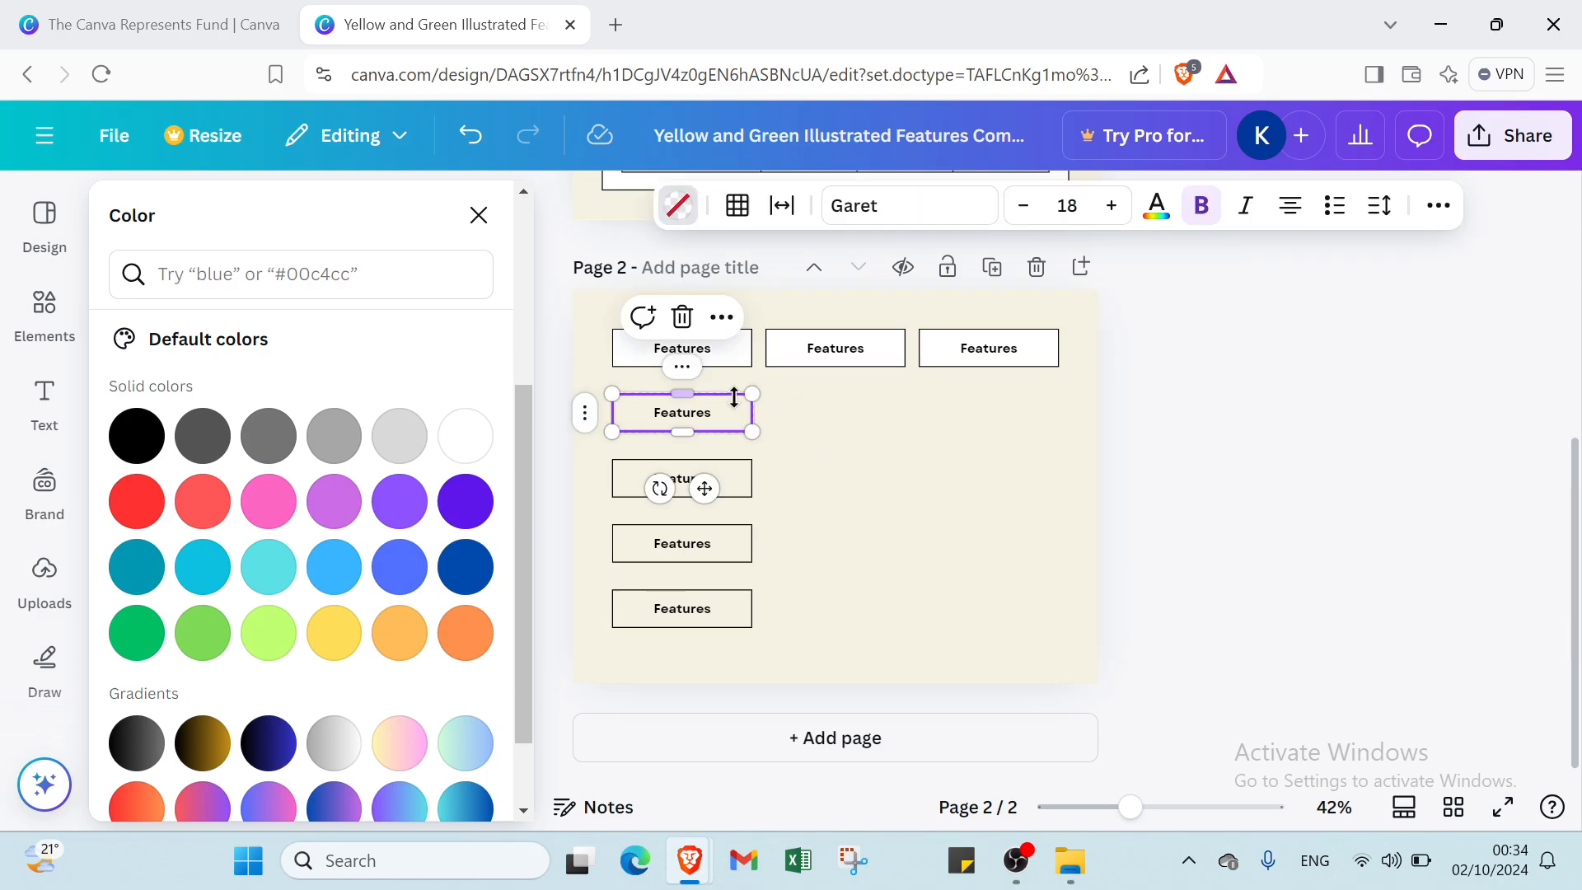
left_click(683, 367)
left_click(813, 301)
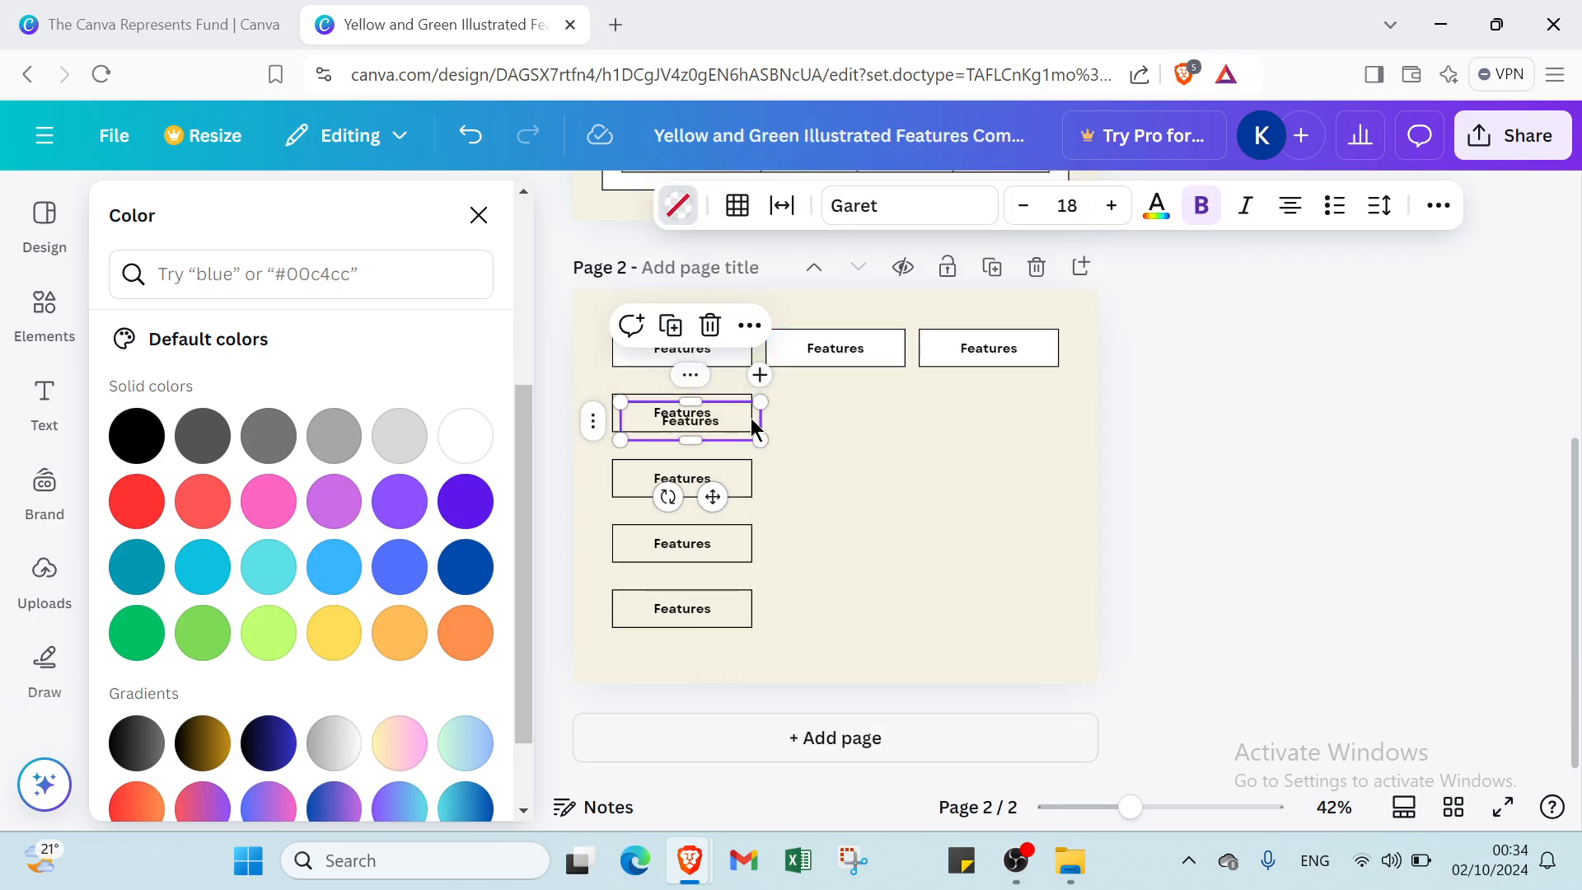
left_click_drag(758, 428, 898, 406)
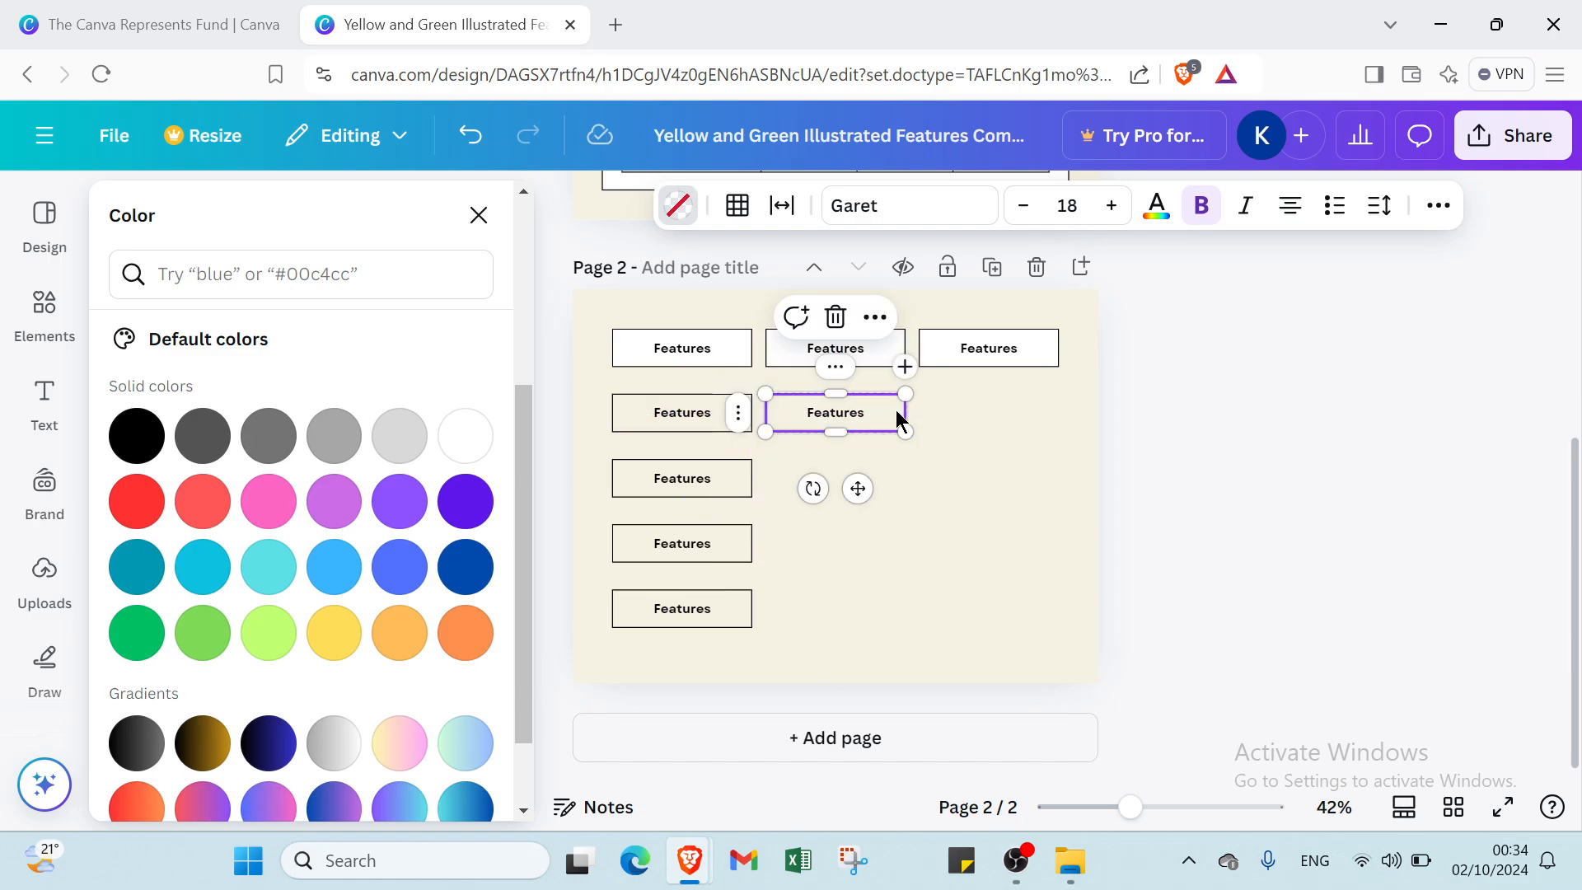
left_click(914, 505)
Duplicate the second column's transparent Features cell three times downward to fill rows three to five, aligned with the first column.
left_click(845, 426)
right_click(864, 416)
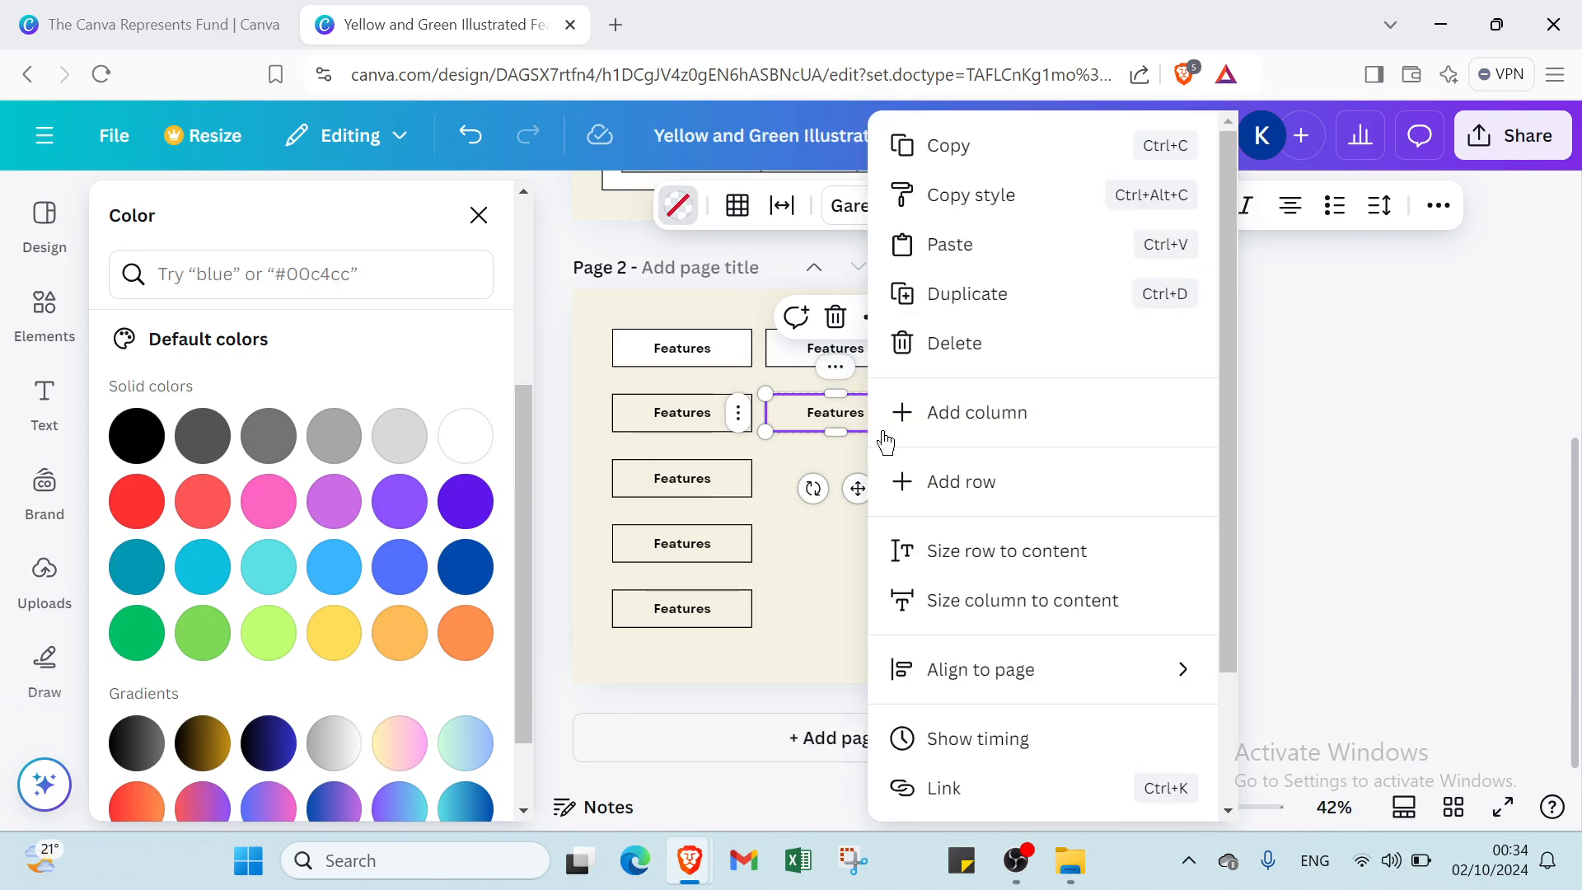
left_click(969, 298)
left_click_drag(885, 442, 877, 499)
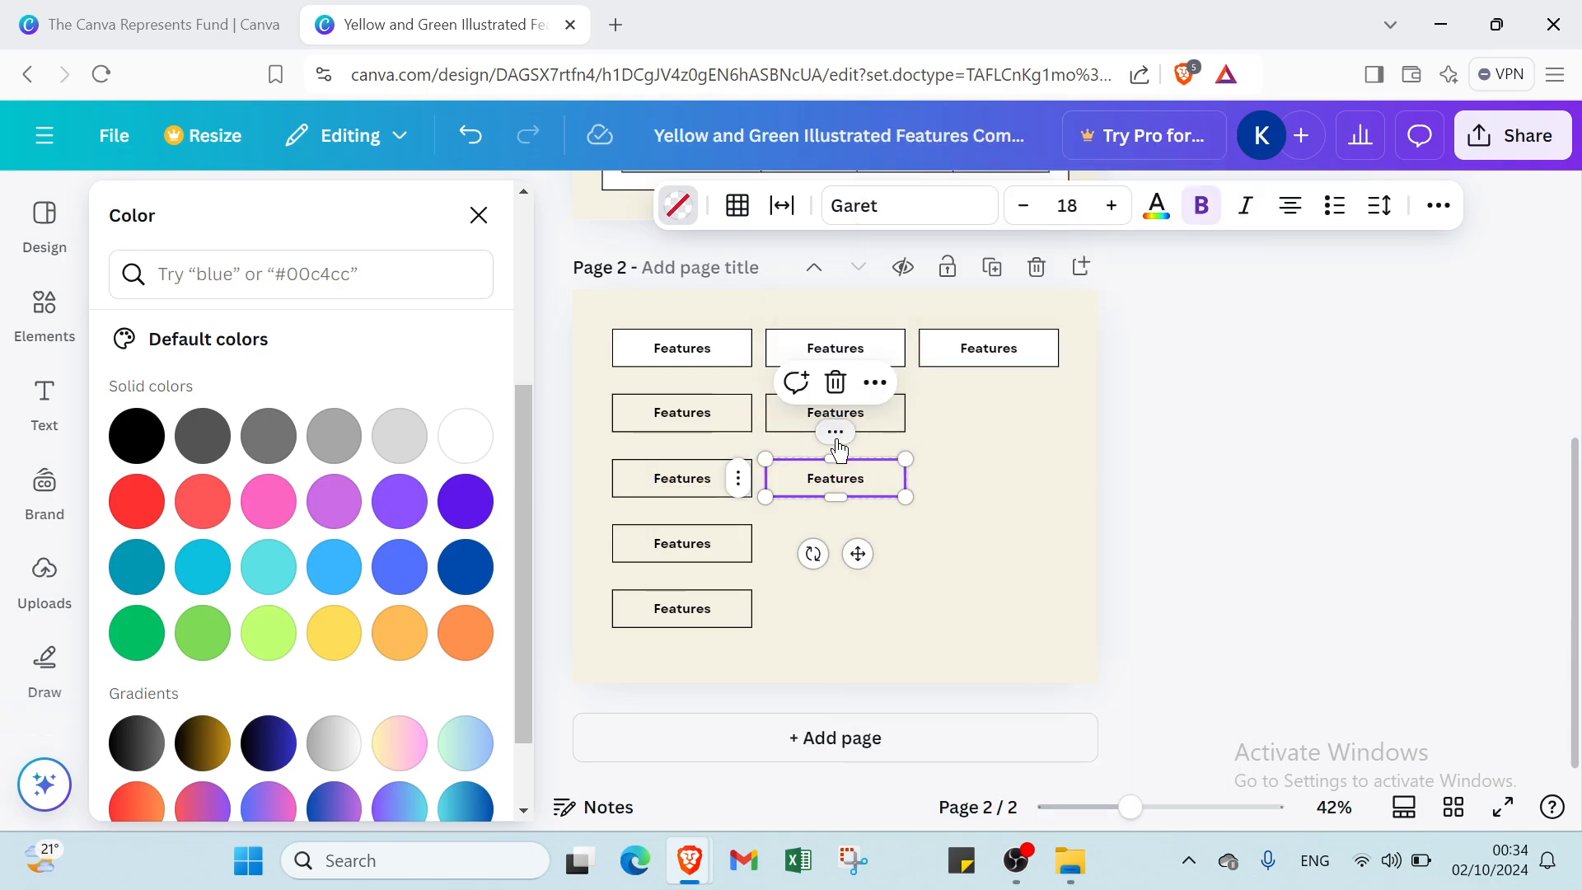
left_click(875, 382)
left_click(972, 298)
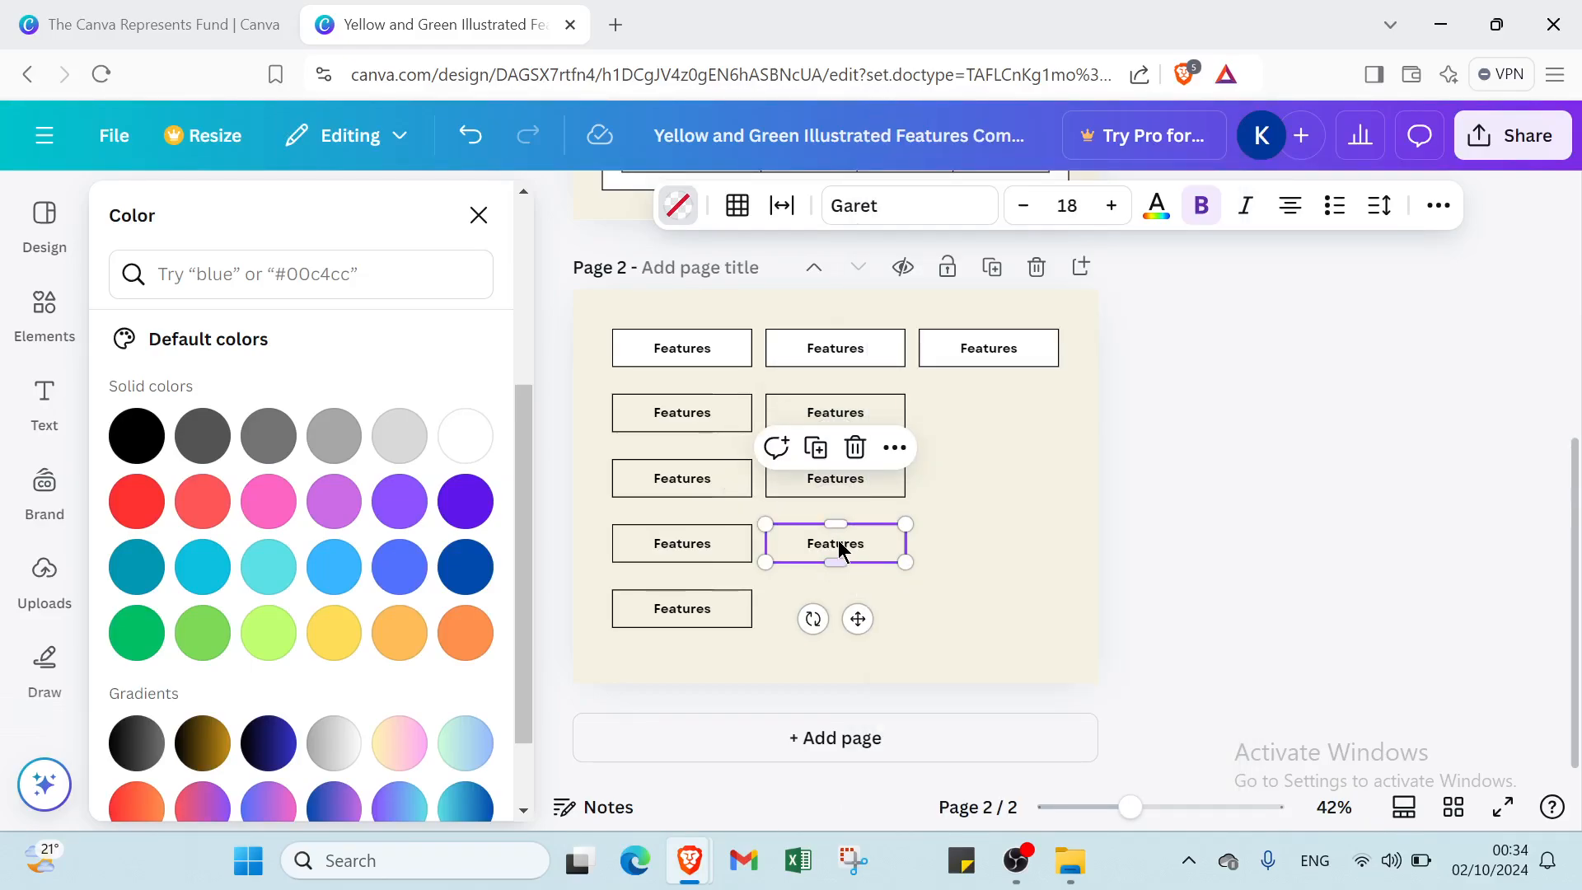
left_click(837, 499)
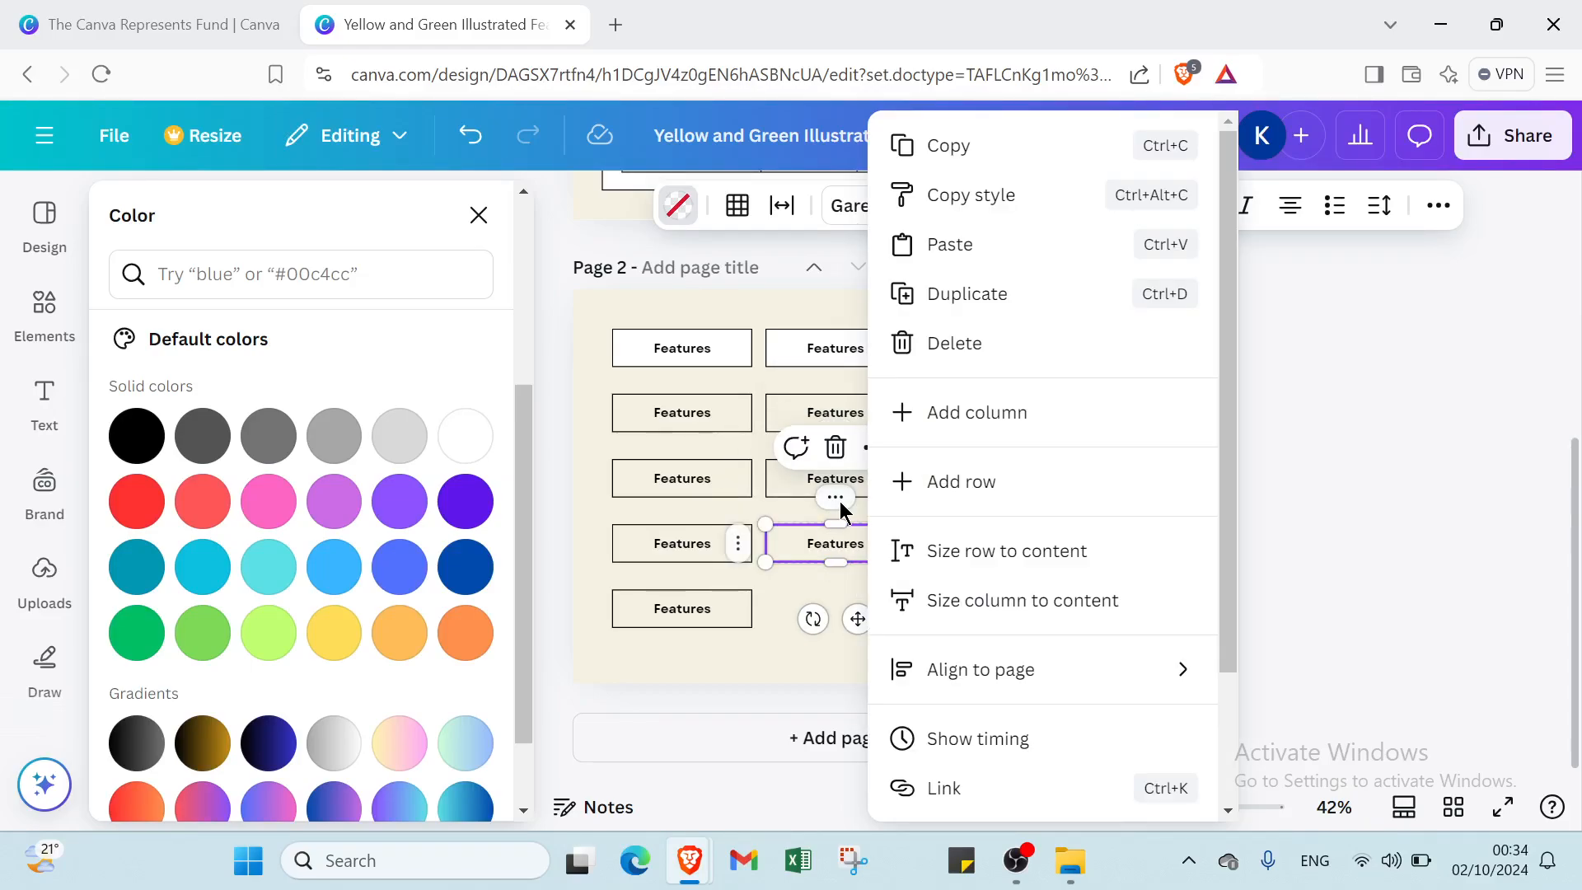
left_click(981, 298)
left_click(989, 457)
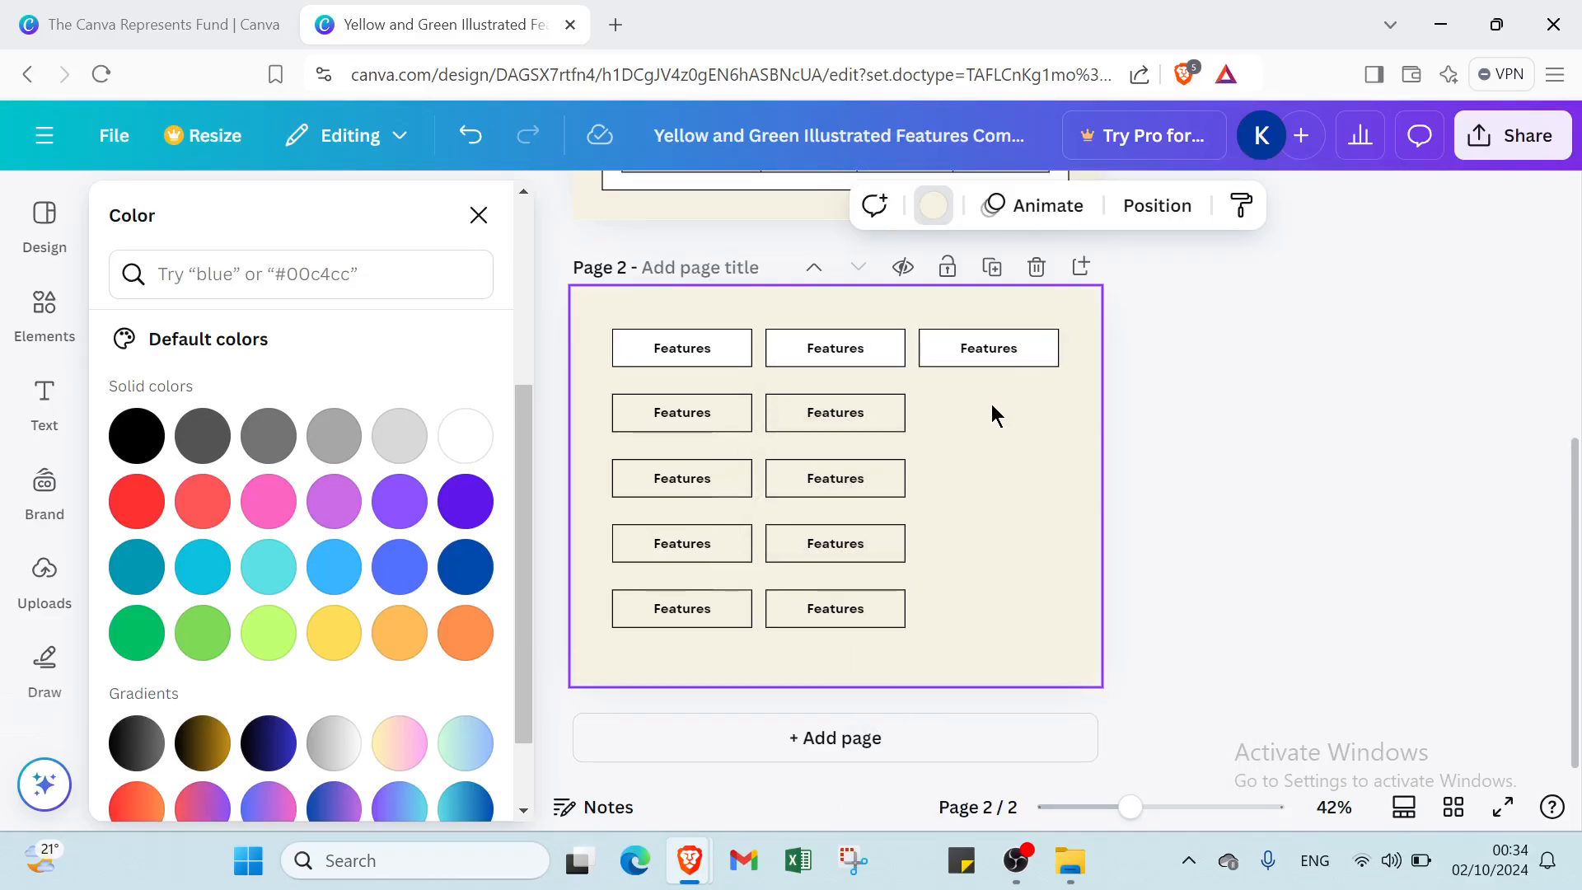
Duplicate the second-row Features cell of the middle column and align the copy under the third header cell.
left_click(848, 419)
left_click(836, 370)
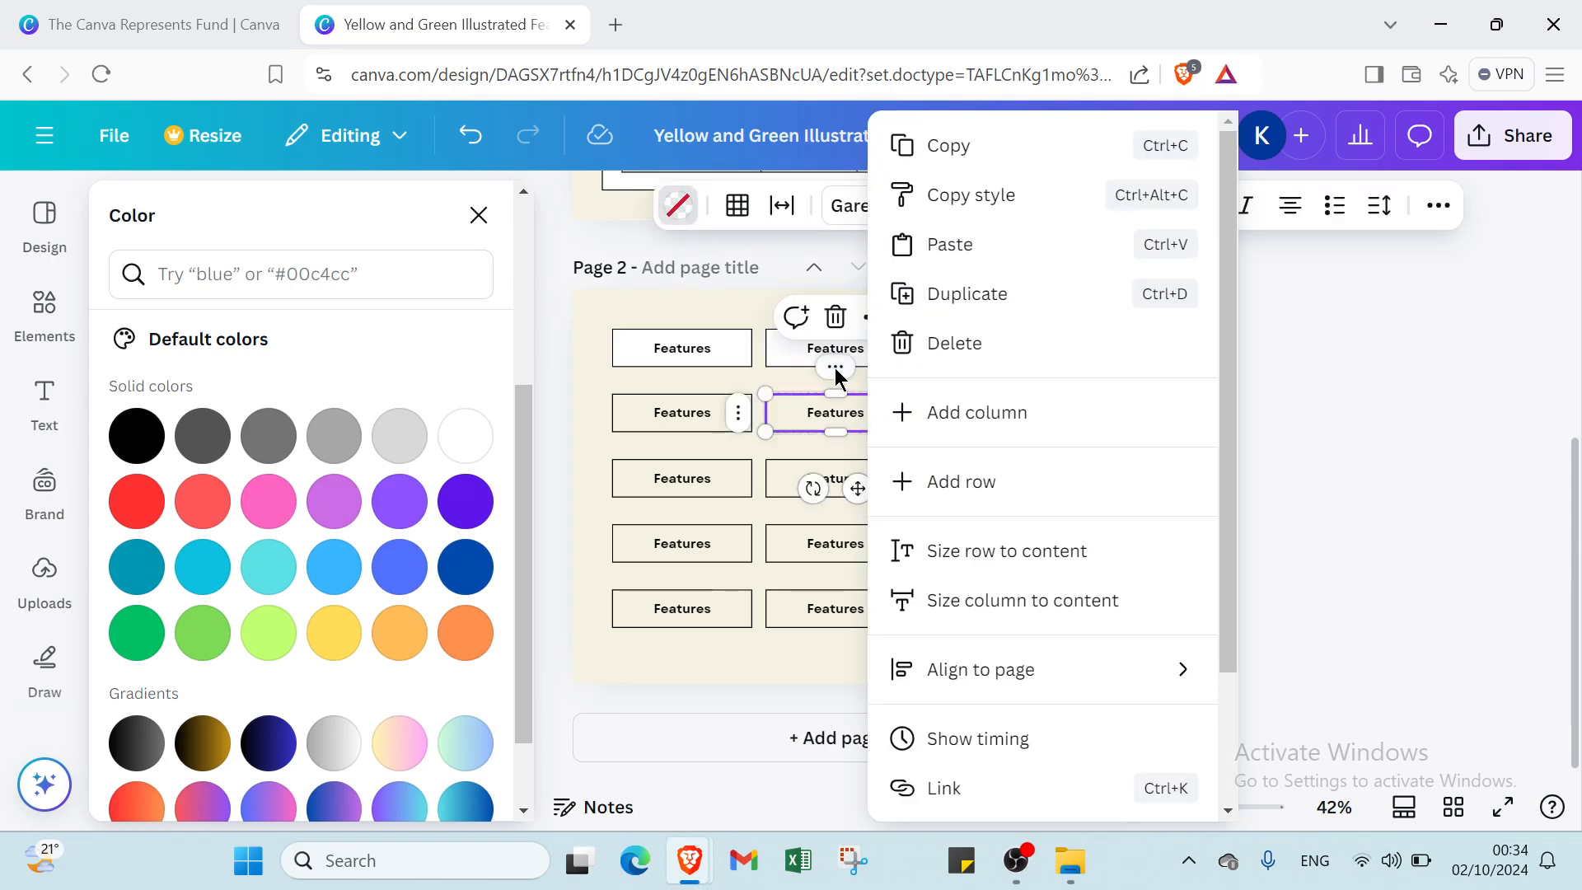
left_click(972, 295)
left_click_drag(876, 415, 1019, 411)
left_click(999, 379)
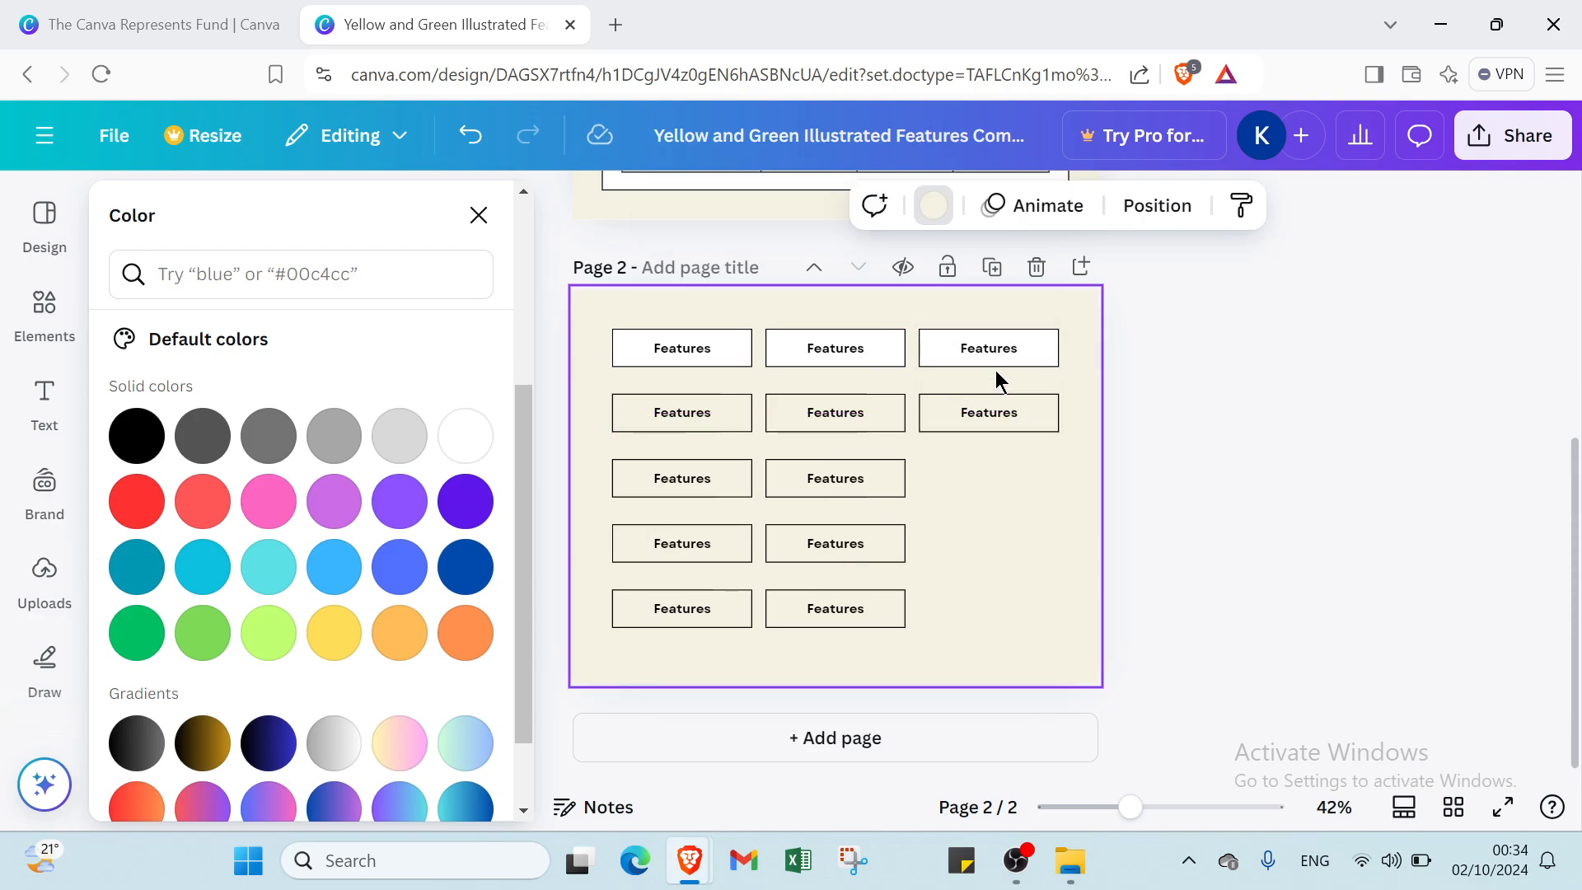
Duplicate the third column's transparent Features cell three times downward to fill rows three to five of the grid.
left_click(983, 410)
right_click(978, 366)
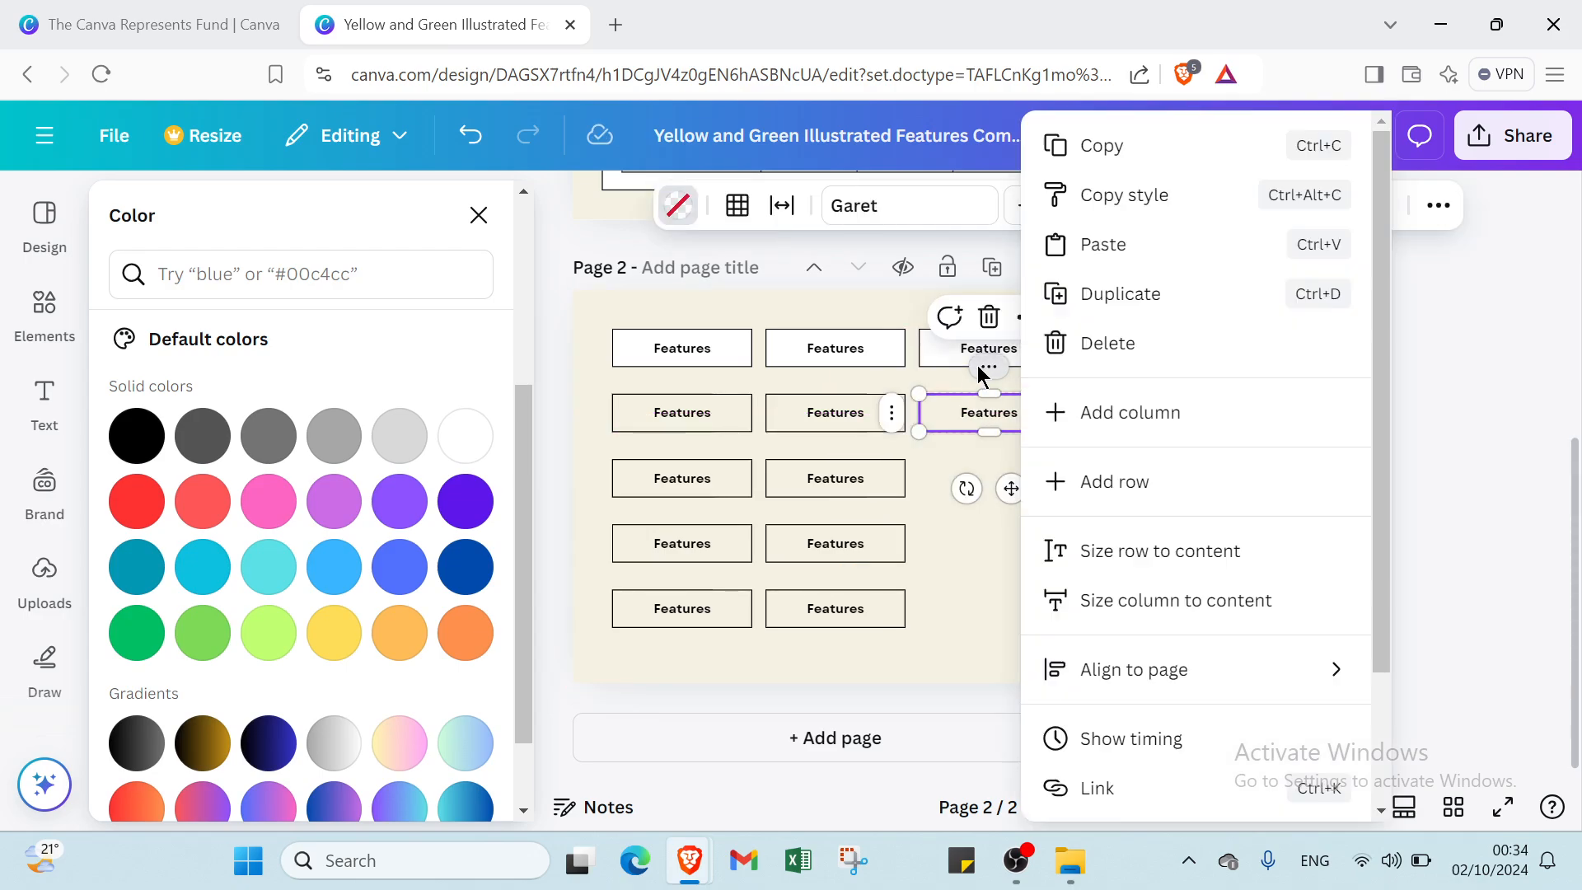
left_click(1104, 299)
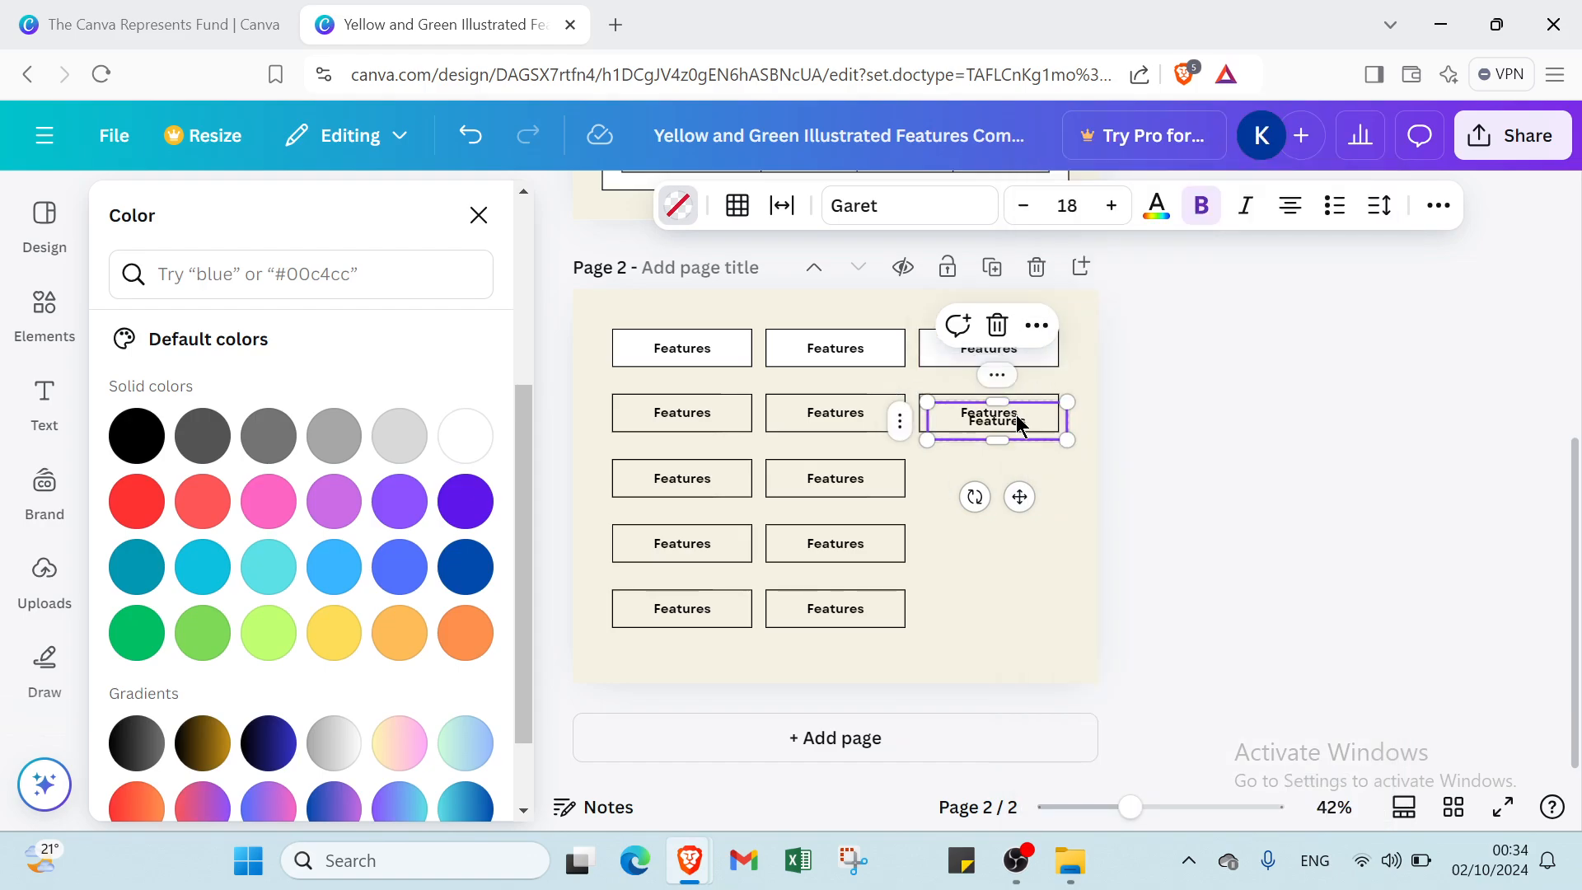
left_click_drag(1015, 419, 1017, 473)
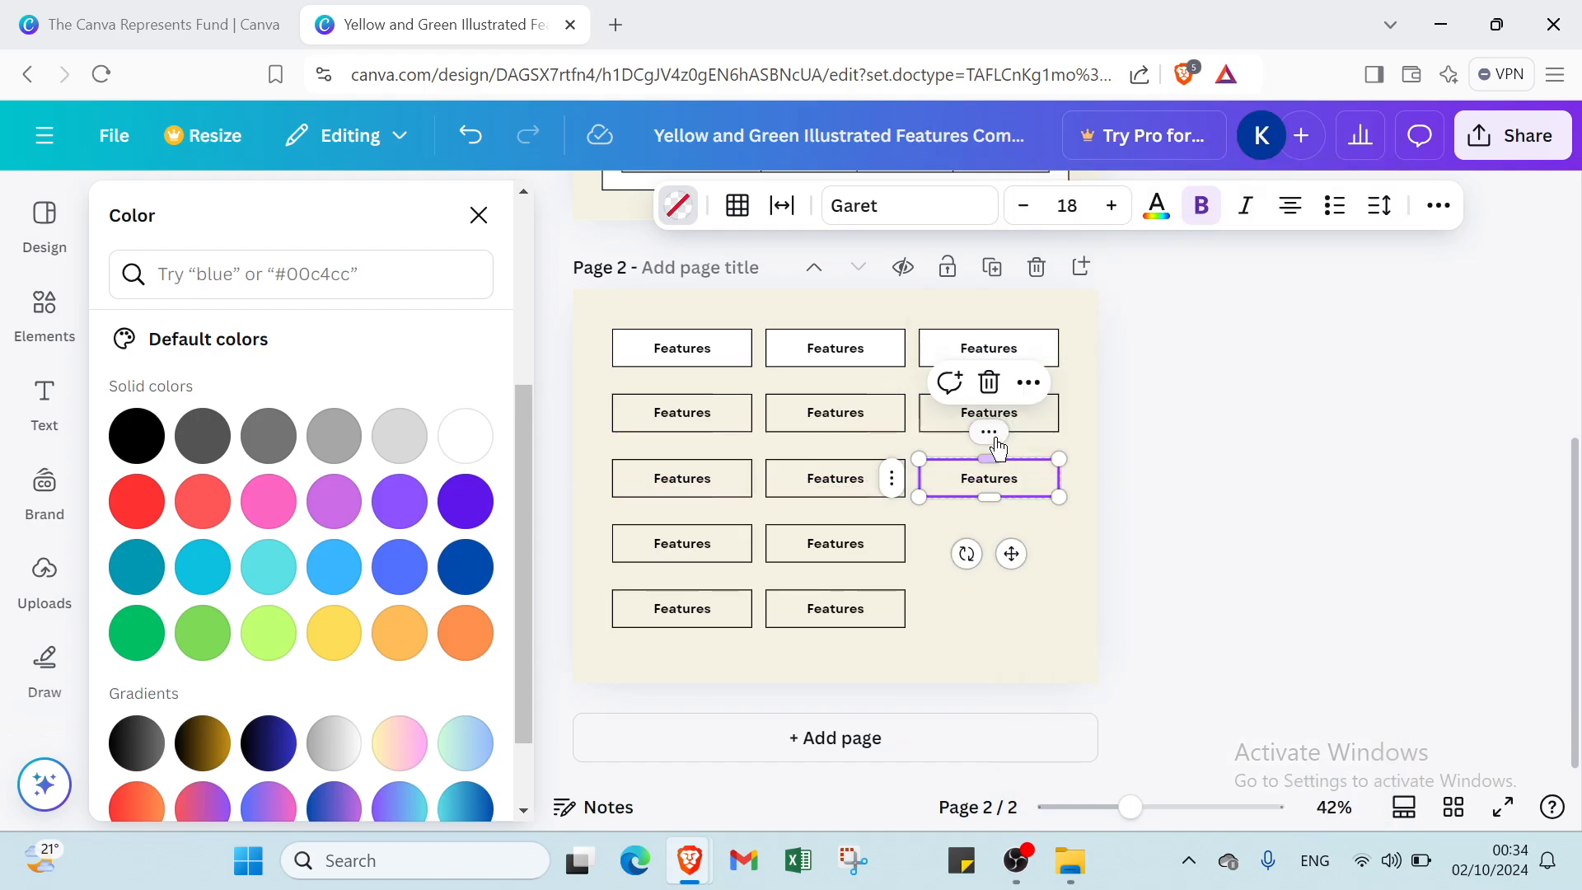
right_click(996, 445)
left_click(1122, 304)
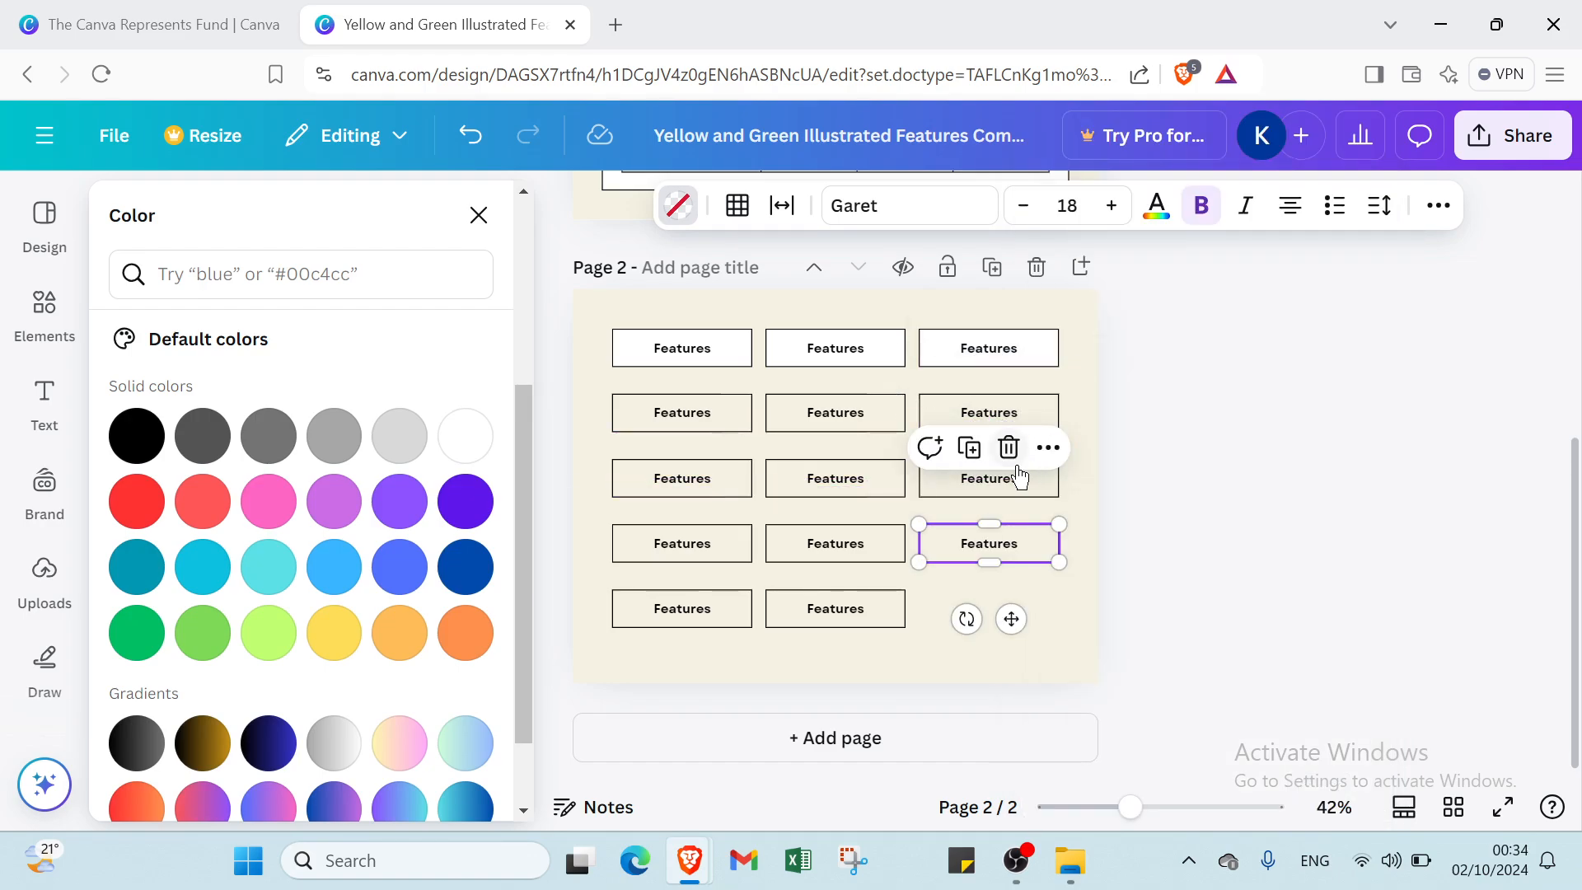
right_click(987, 518)
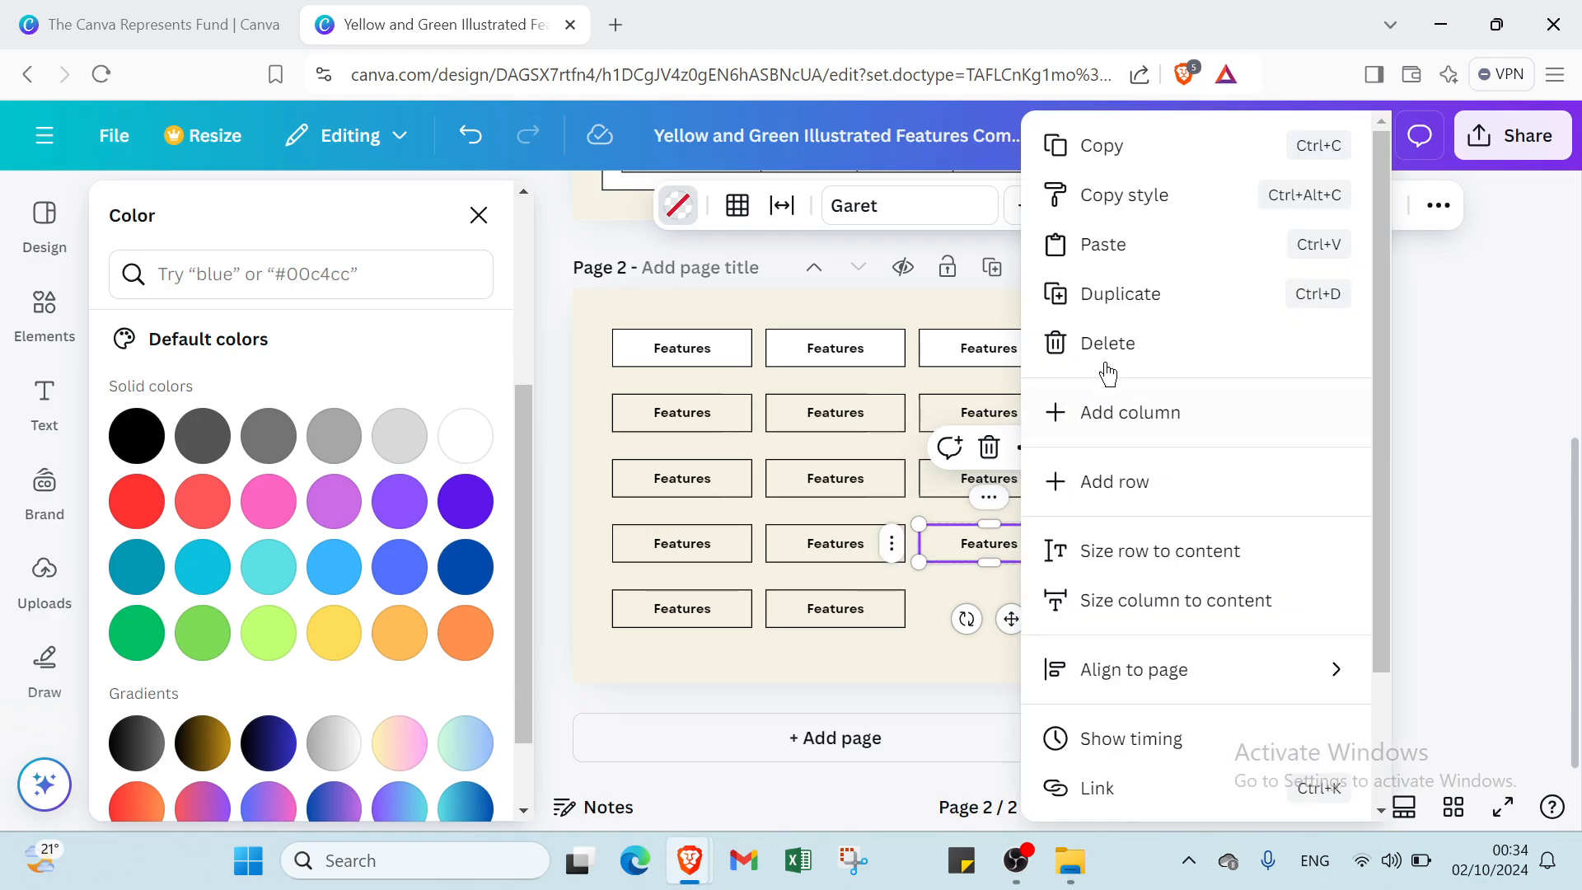
left_click(1105, 307)
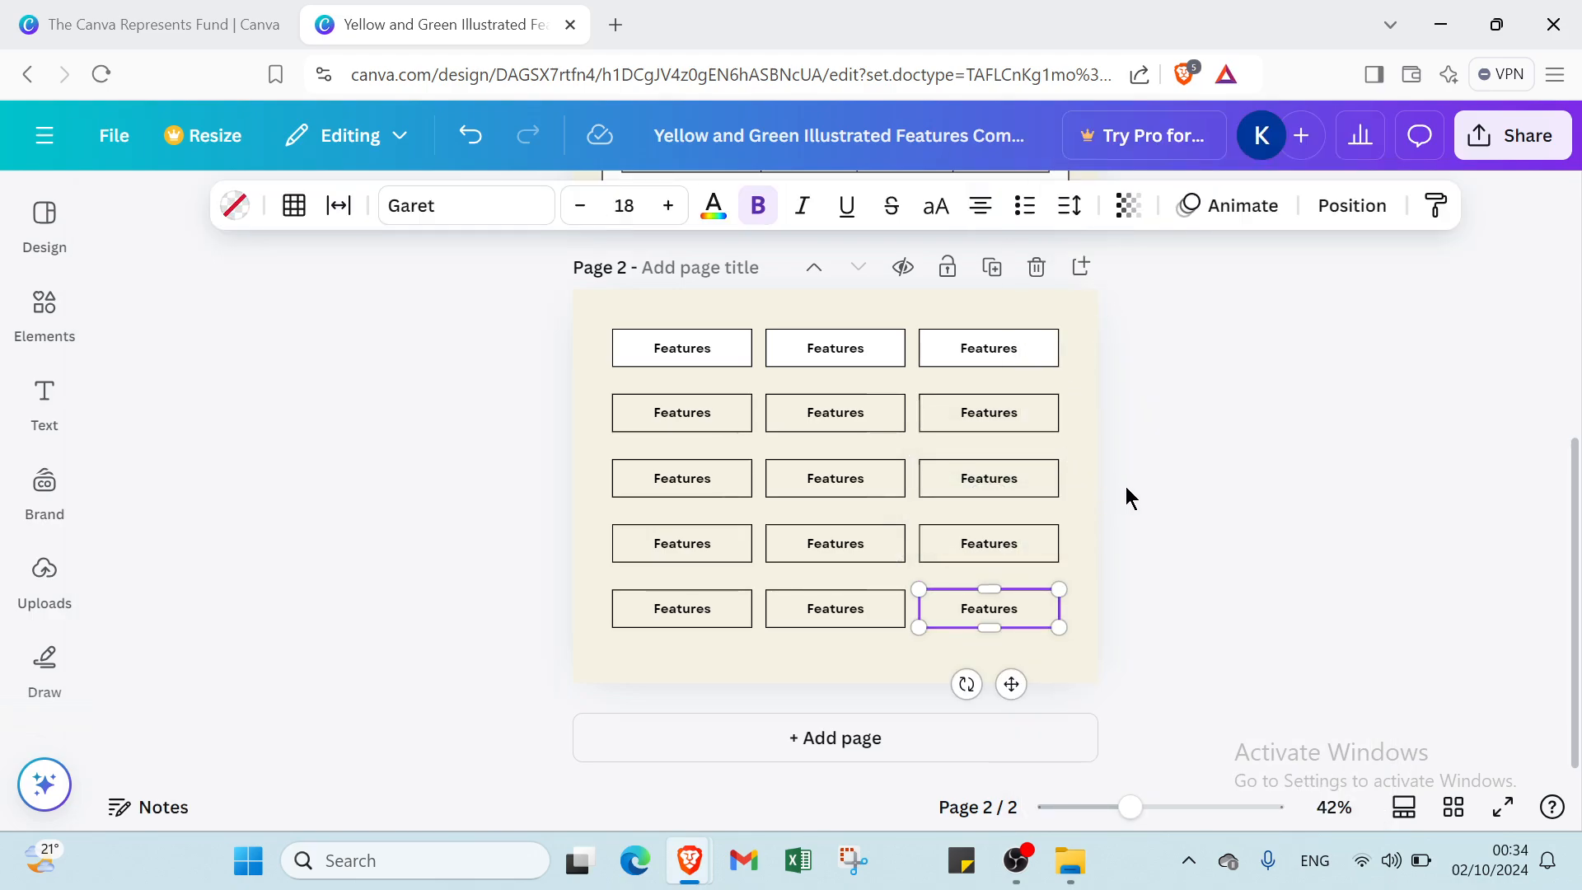
left_click(1179, 486)
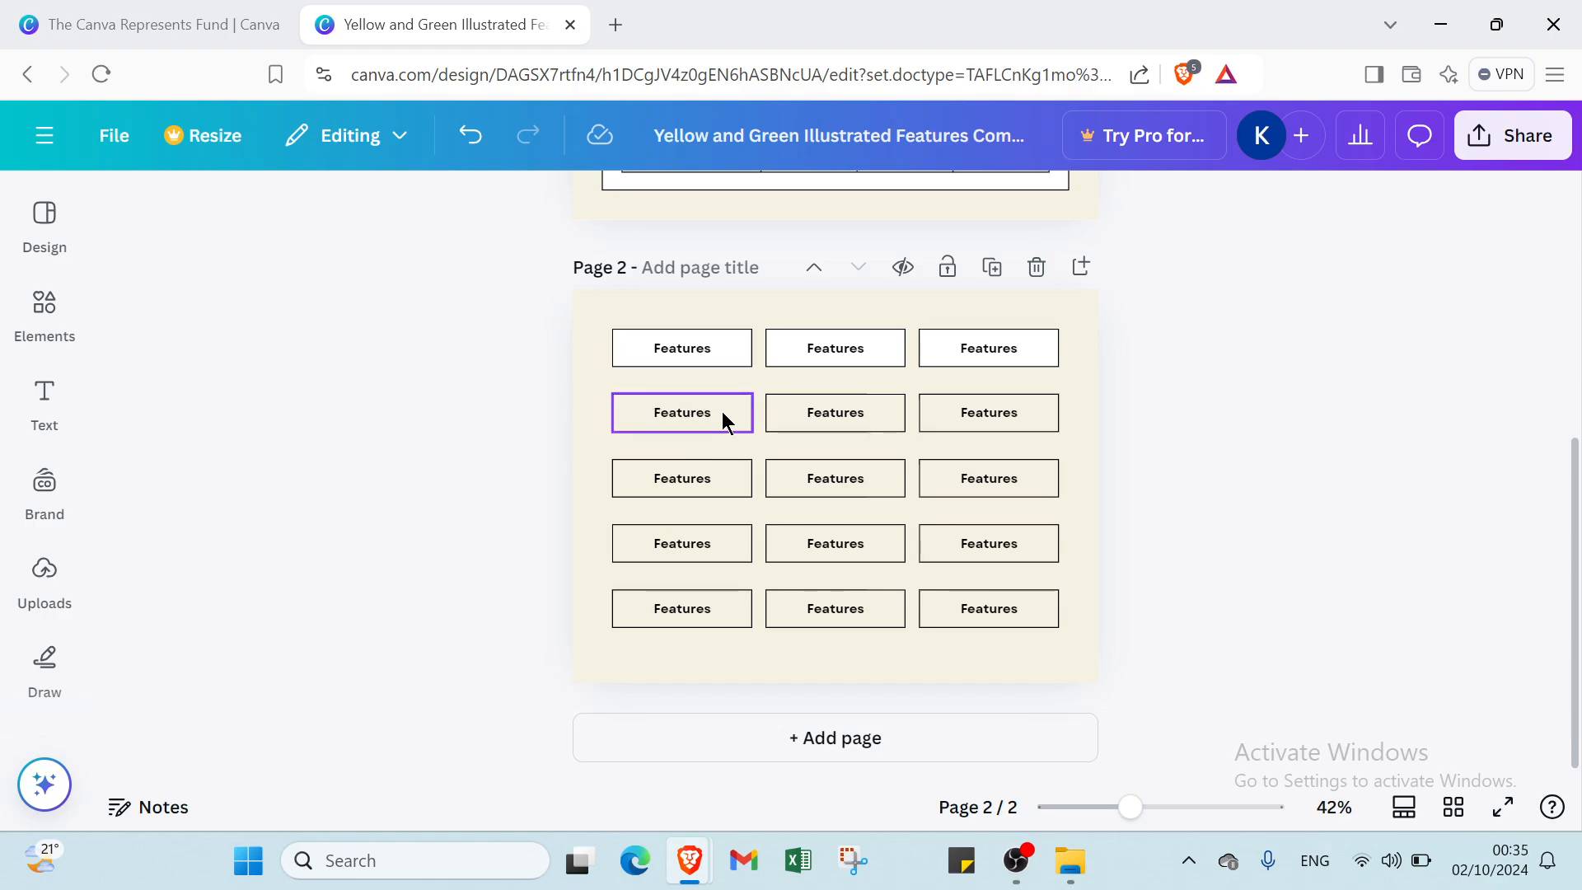
scroll(722, 412, "up", 2)
scroll(722, 414, "down", 1)
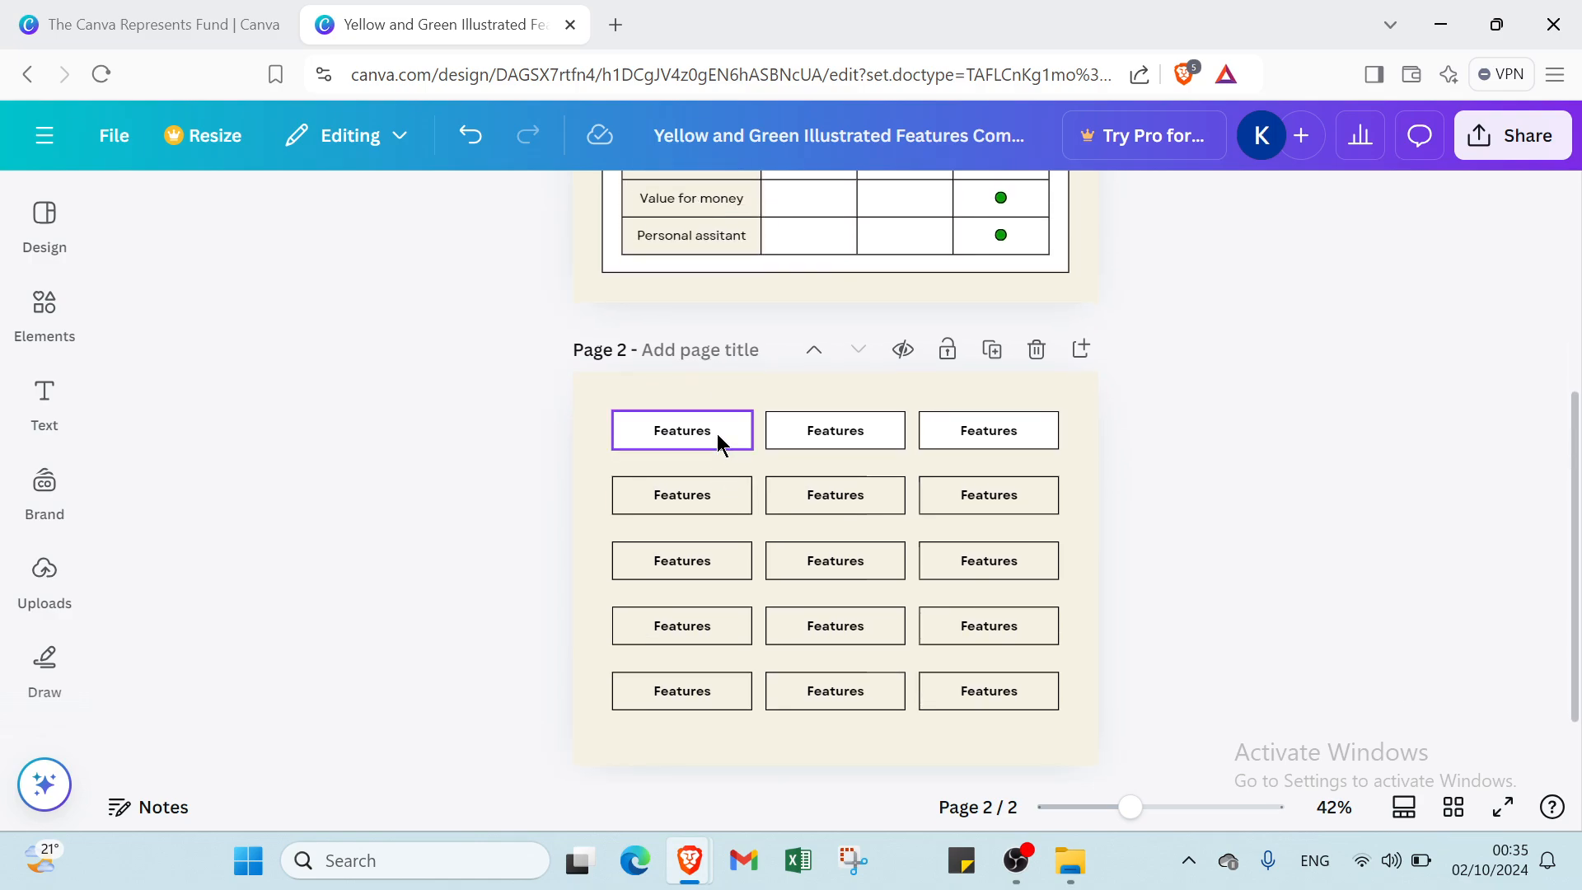
scroll(675, 450, "down", 1)
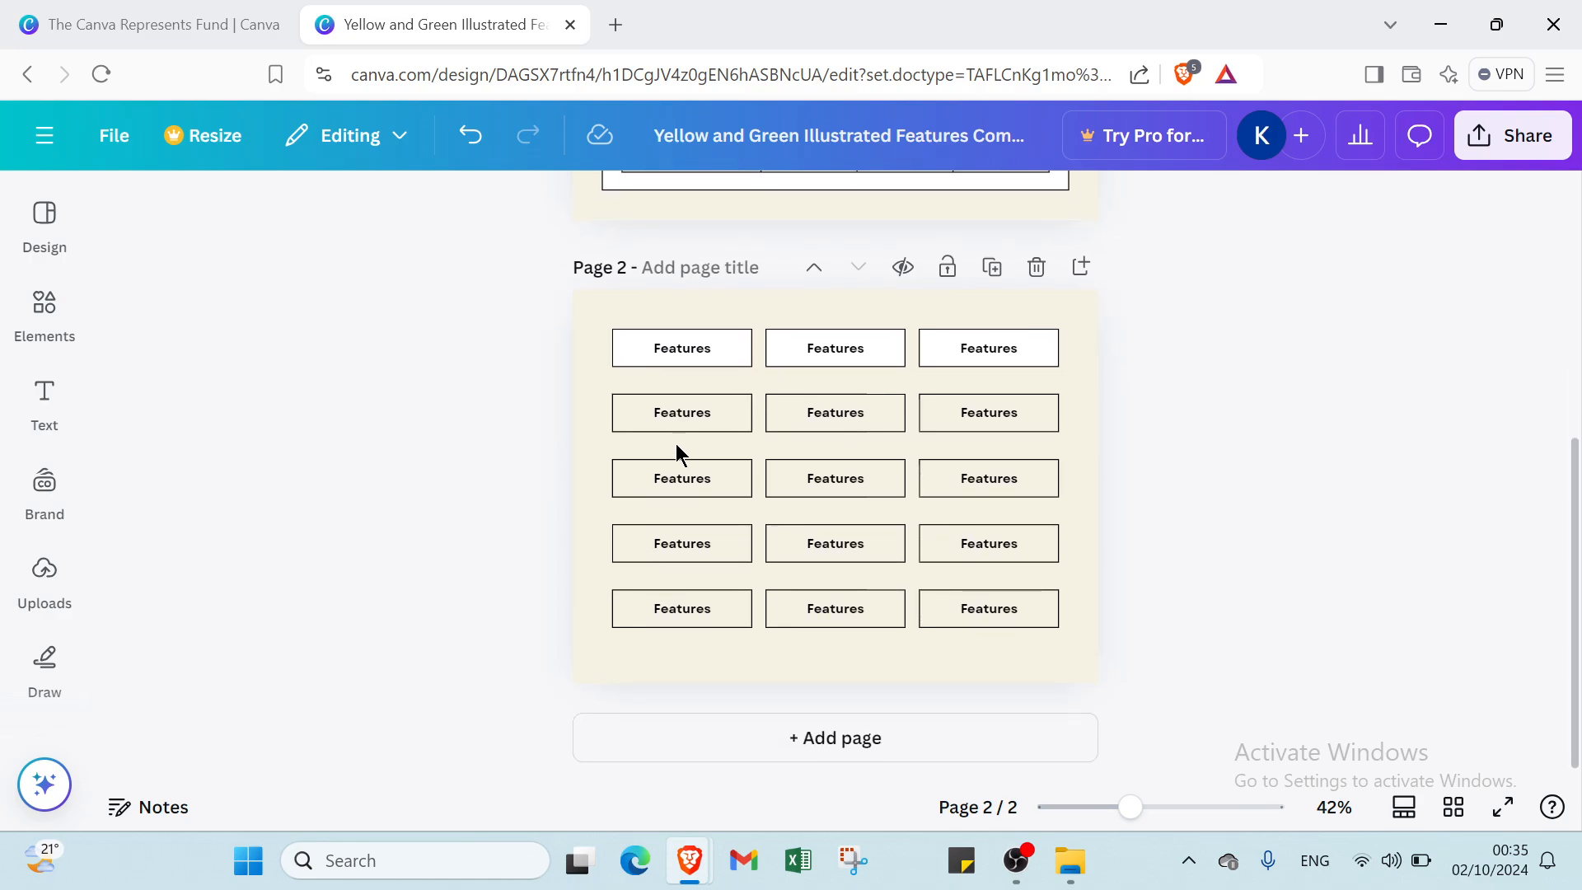
scroll(715, 351, "up", 1)
scroll(704, 387, "up", 2)
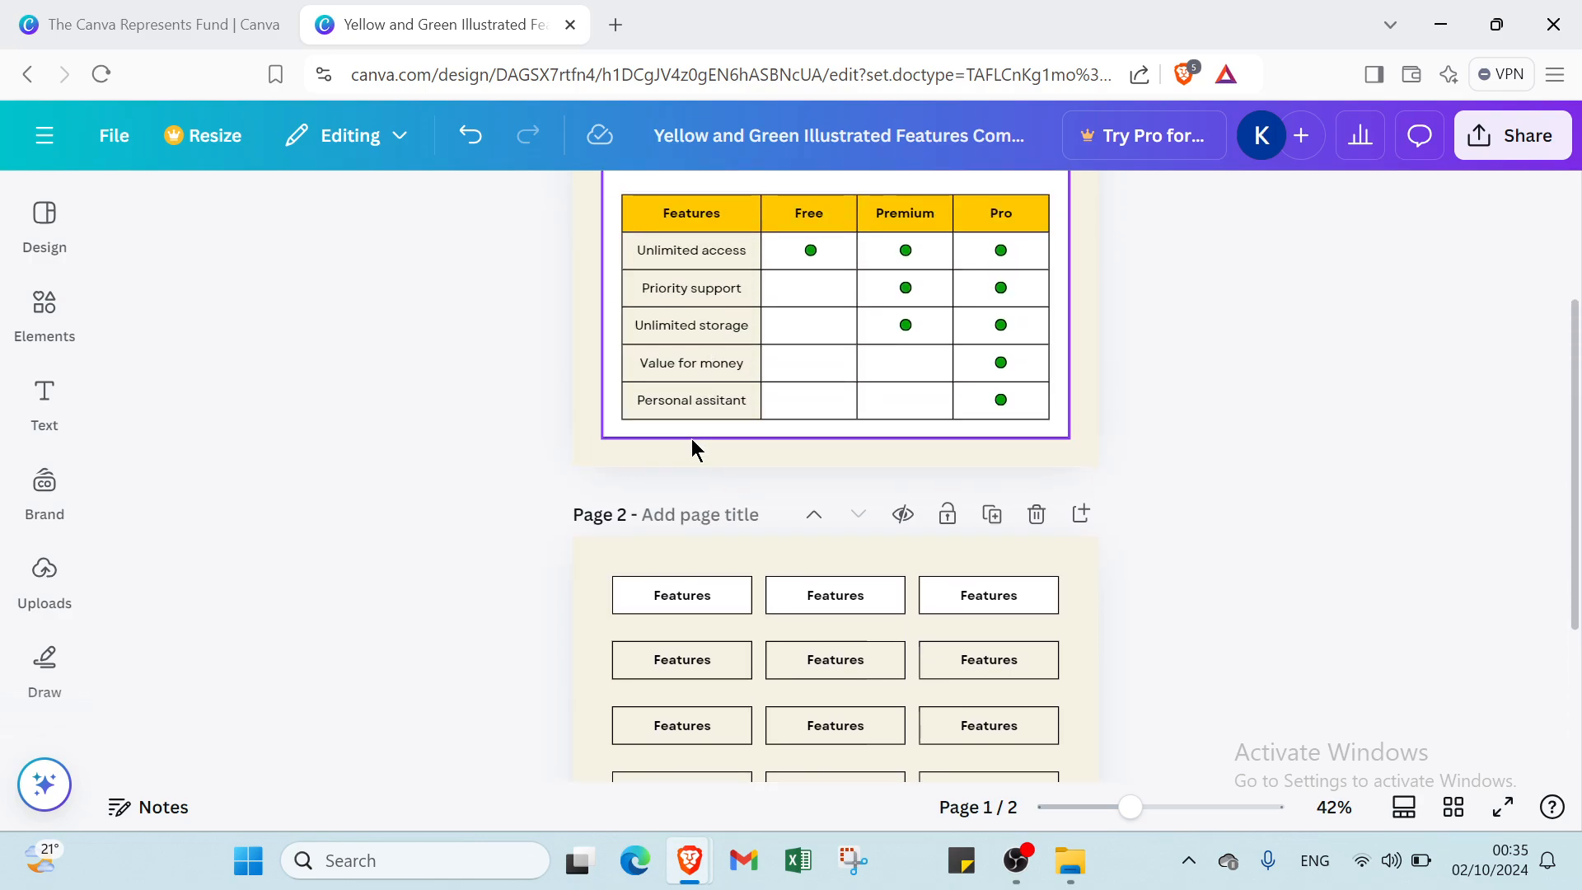
Replace the Features text in the first header cell on page 2 with Days.
scroll(723, 568, "down", 1)
left_click(710, 516)
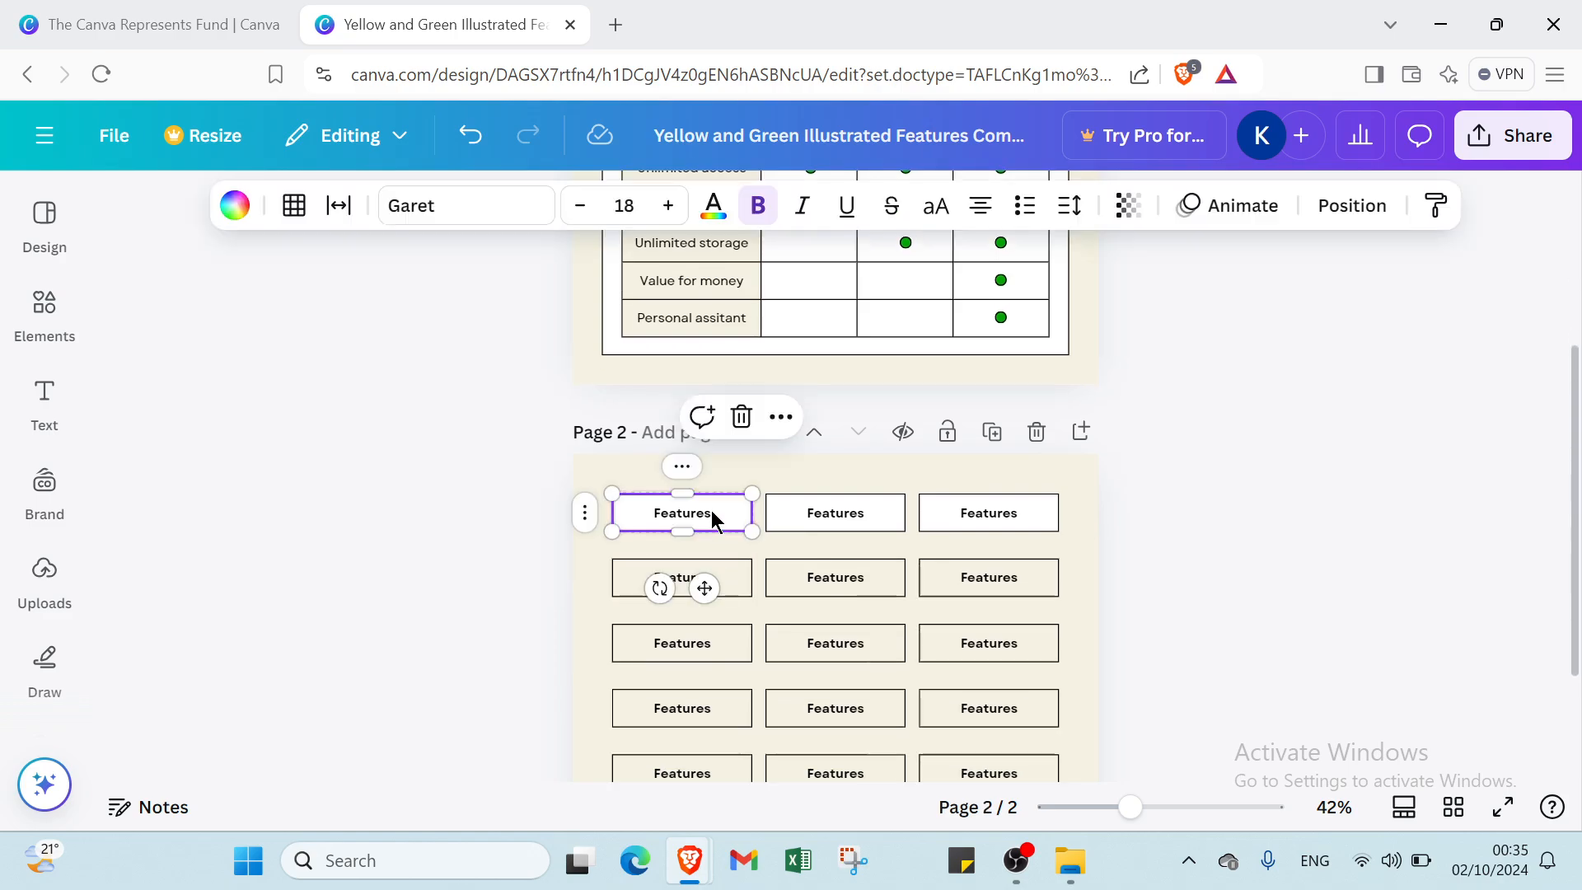
double_click(711, 512)
key("BackSpace")
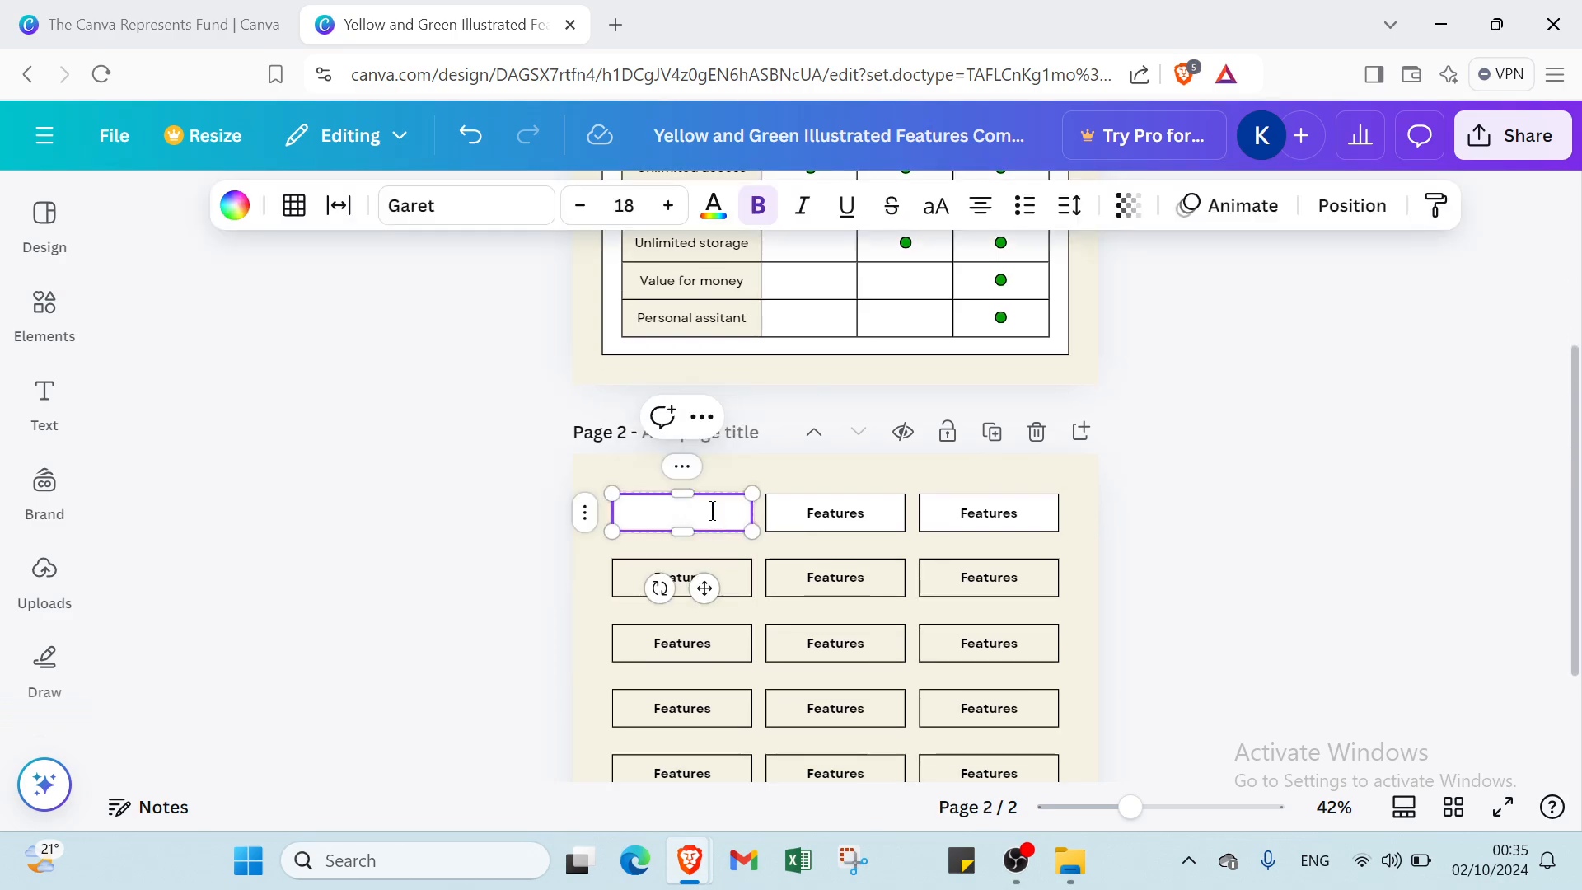
type("d")
key("BackSpace")
type("Days")
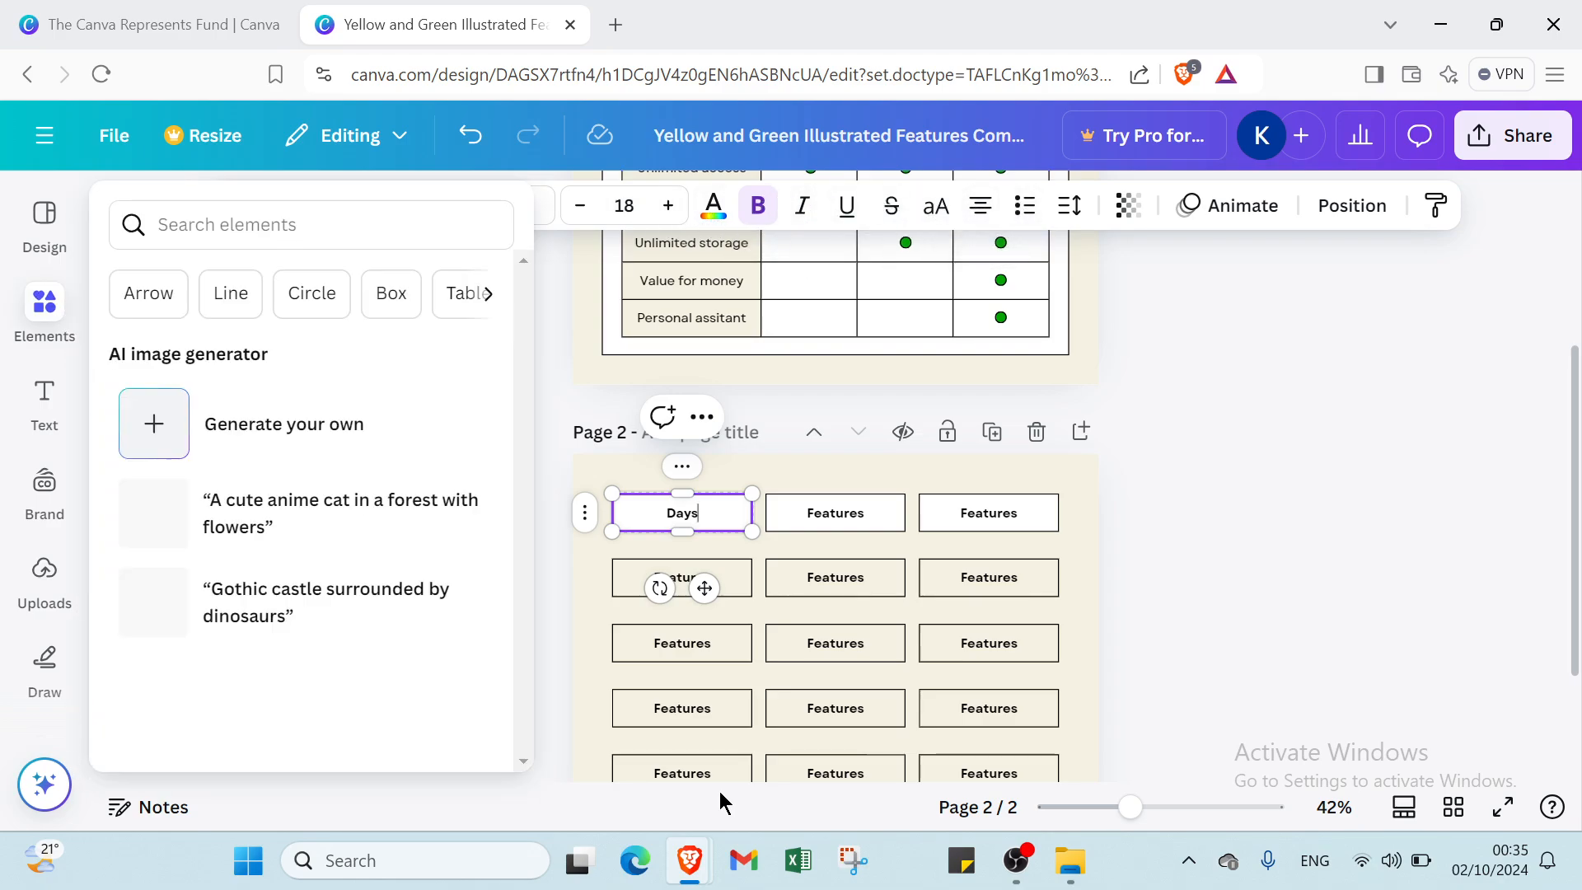
Replace the Features text in the middle header cell with marks in regular, non-bold weight.
left_click(876, 516)
left_click(874, 511)
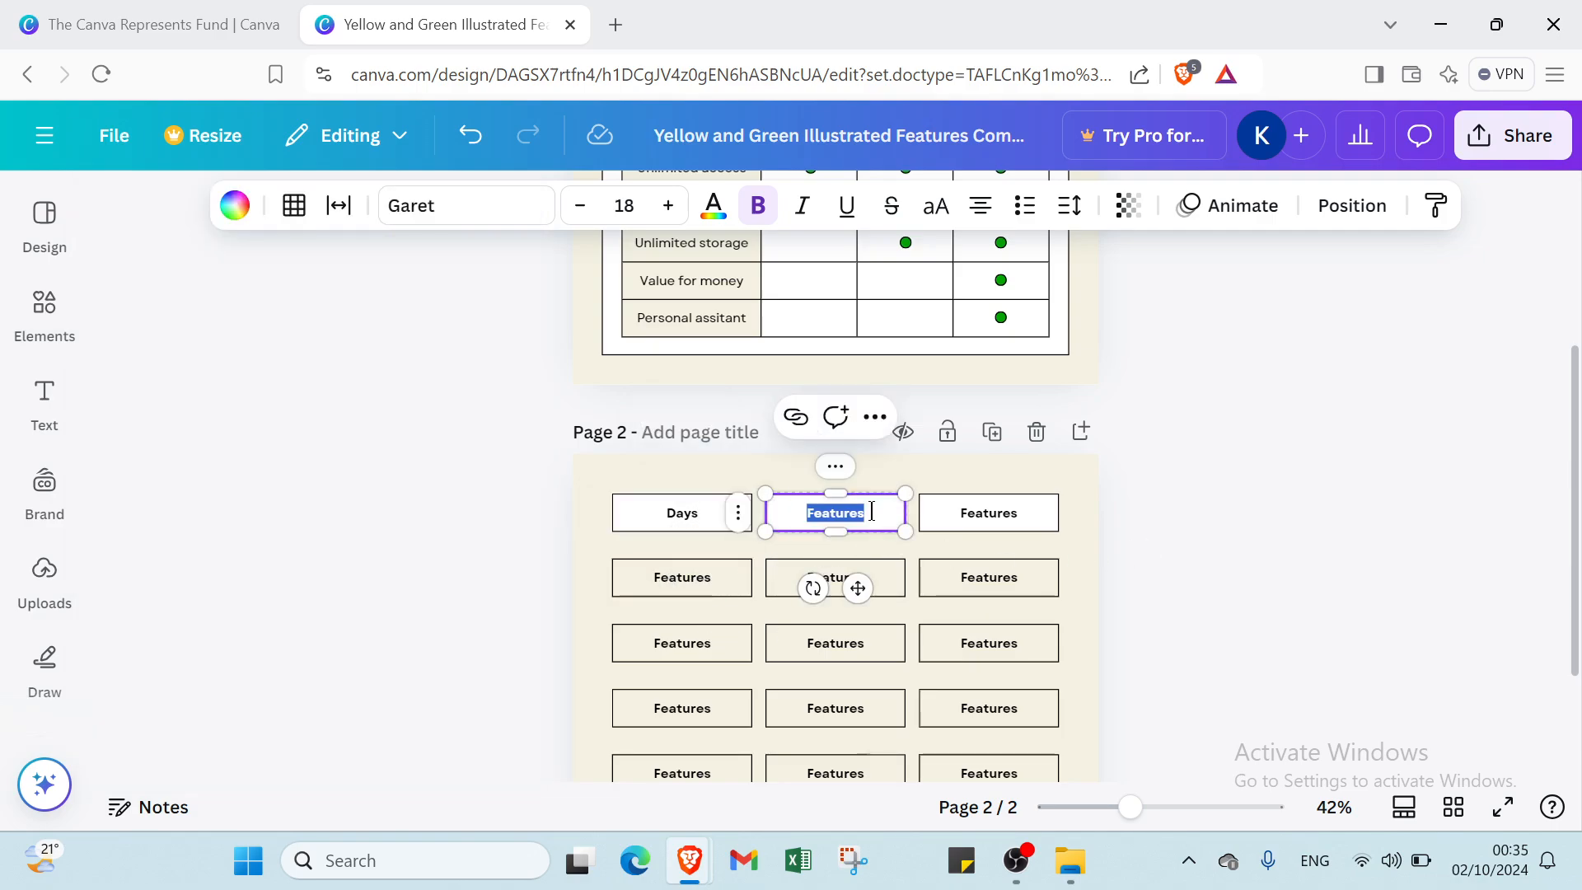
key("BackSpace")
key("ctrl+b")
type("marks")
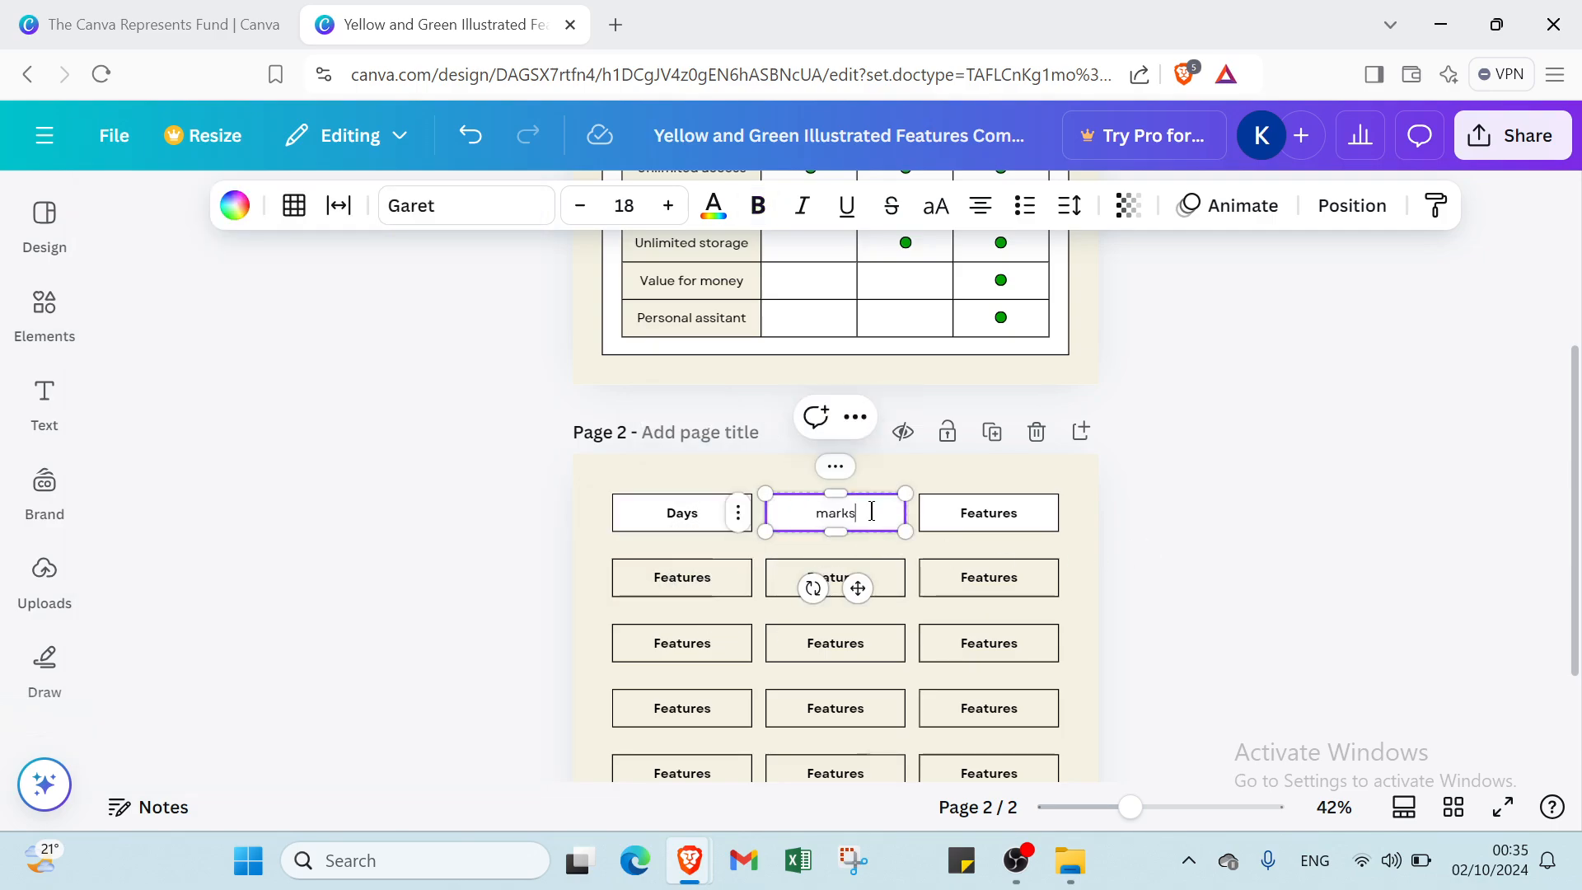
Clear the Features text from the third header cell.
left_click(984, 511)
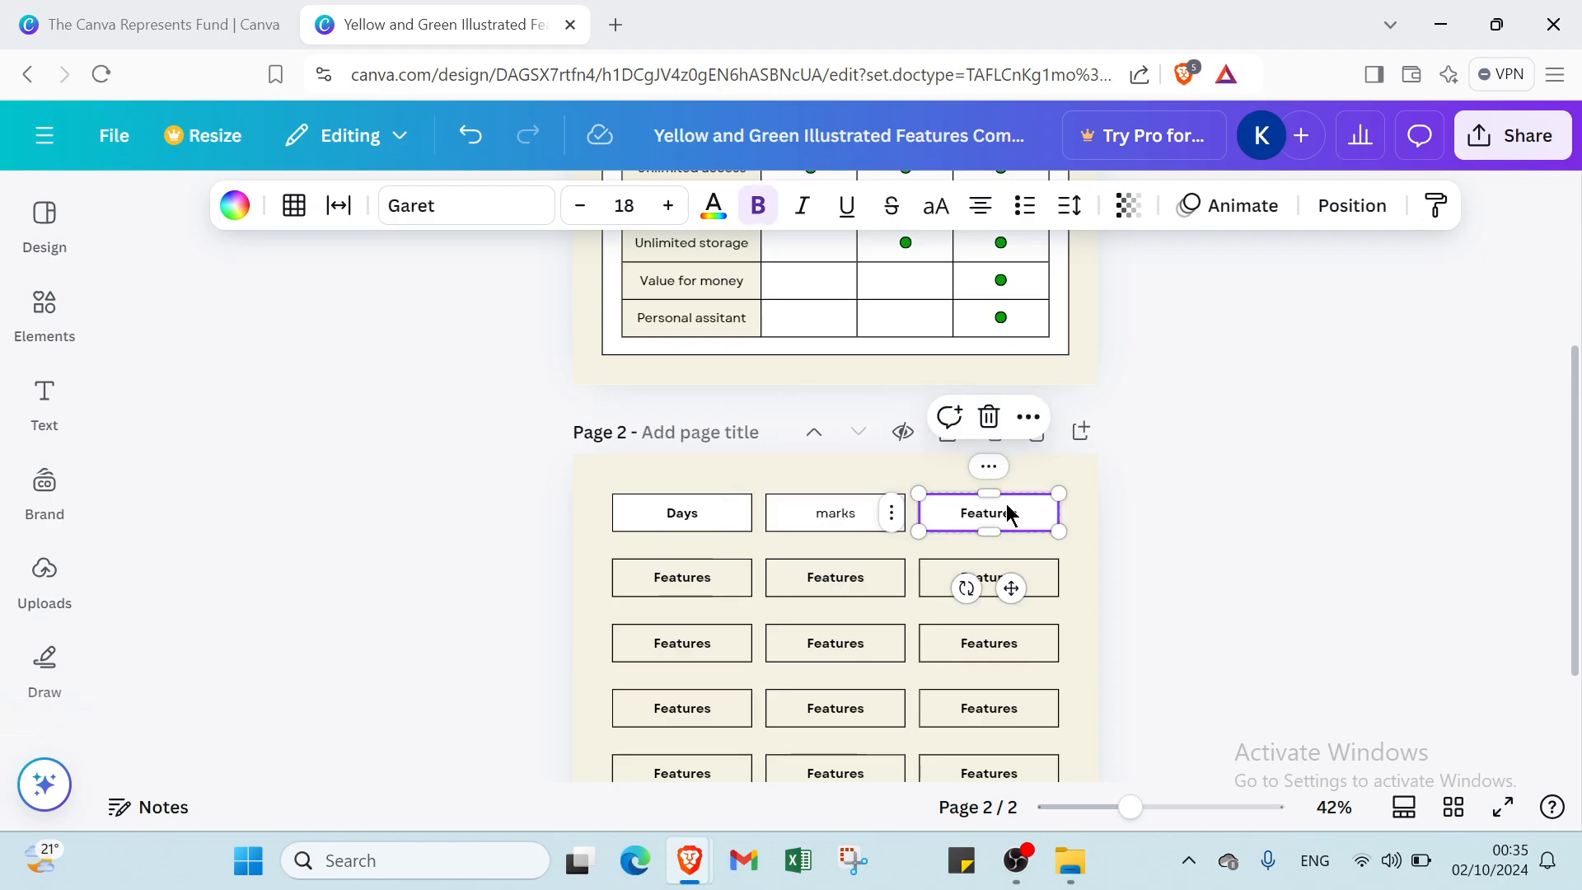
left_click(1009, 512)
key("BackSpace")
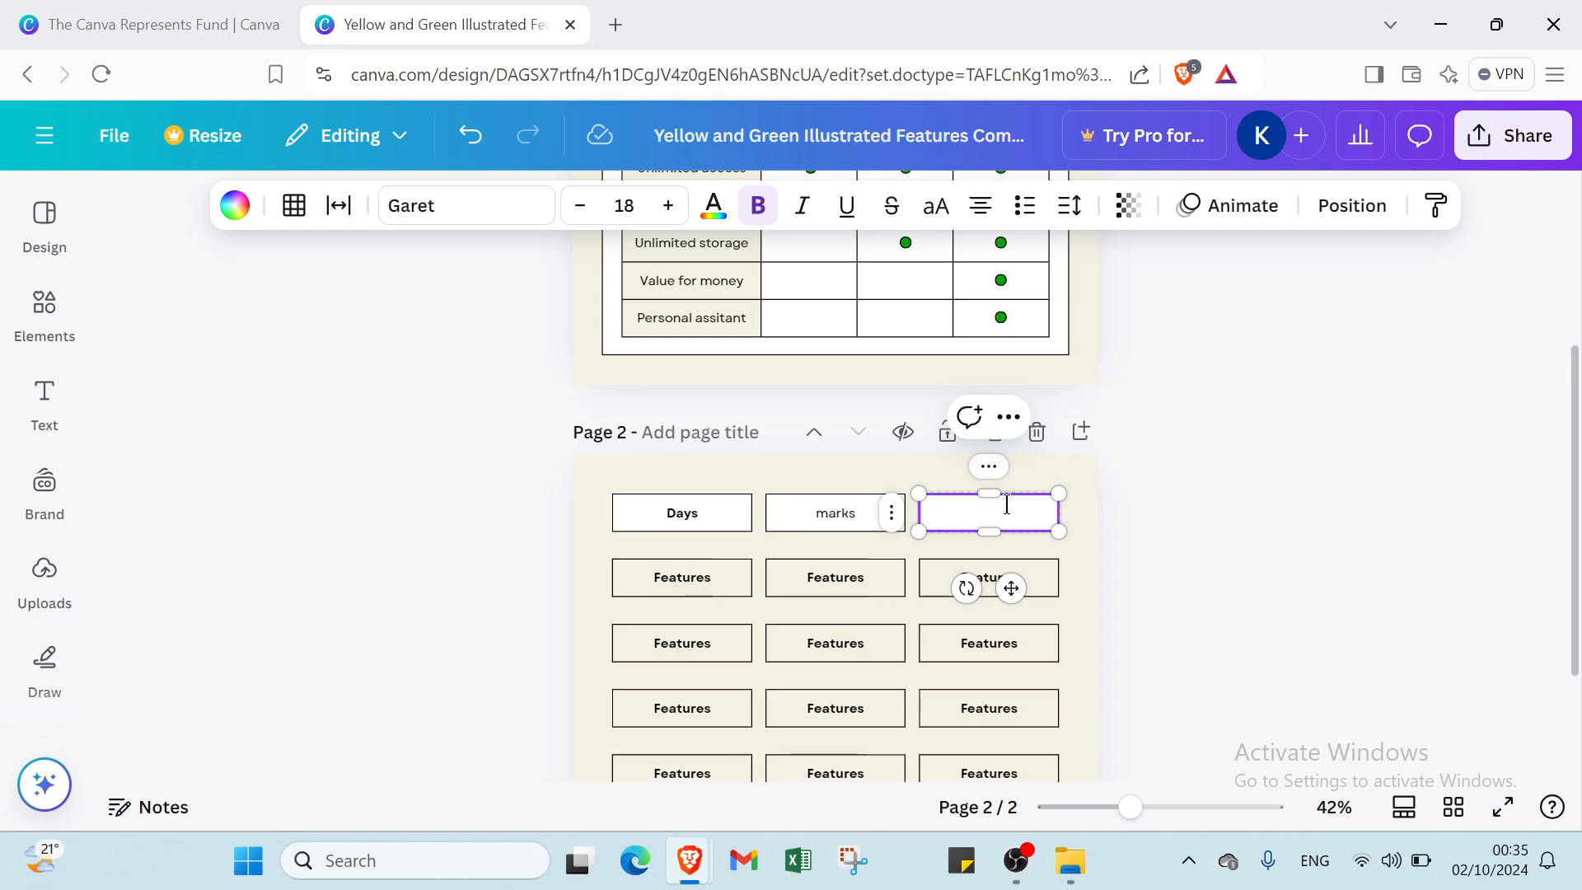
Change the first header cell's text to name and enter days in the empty third header cell.
left_click(711, 520)
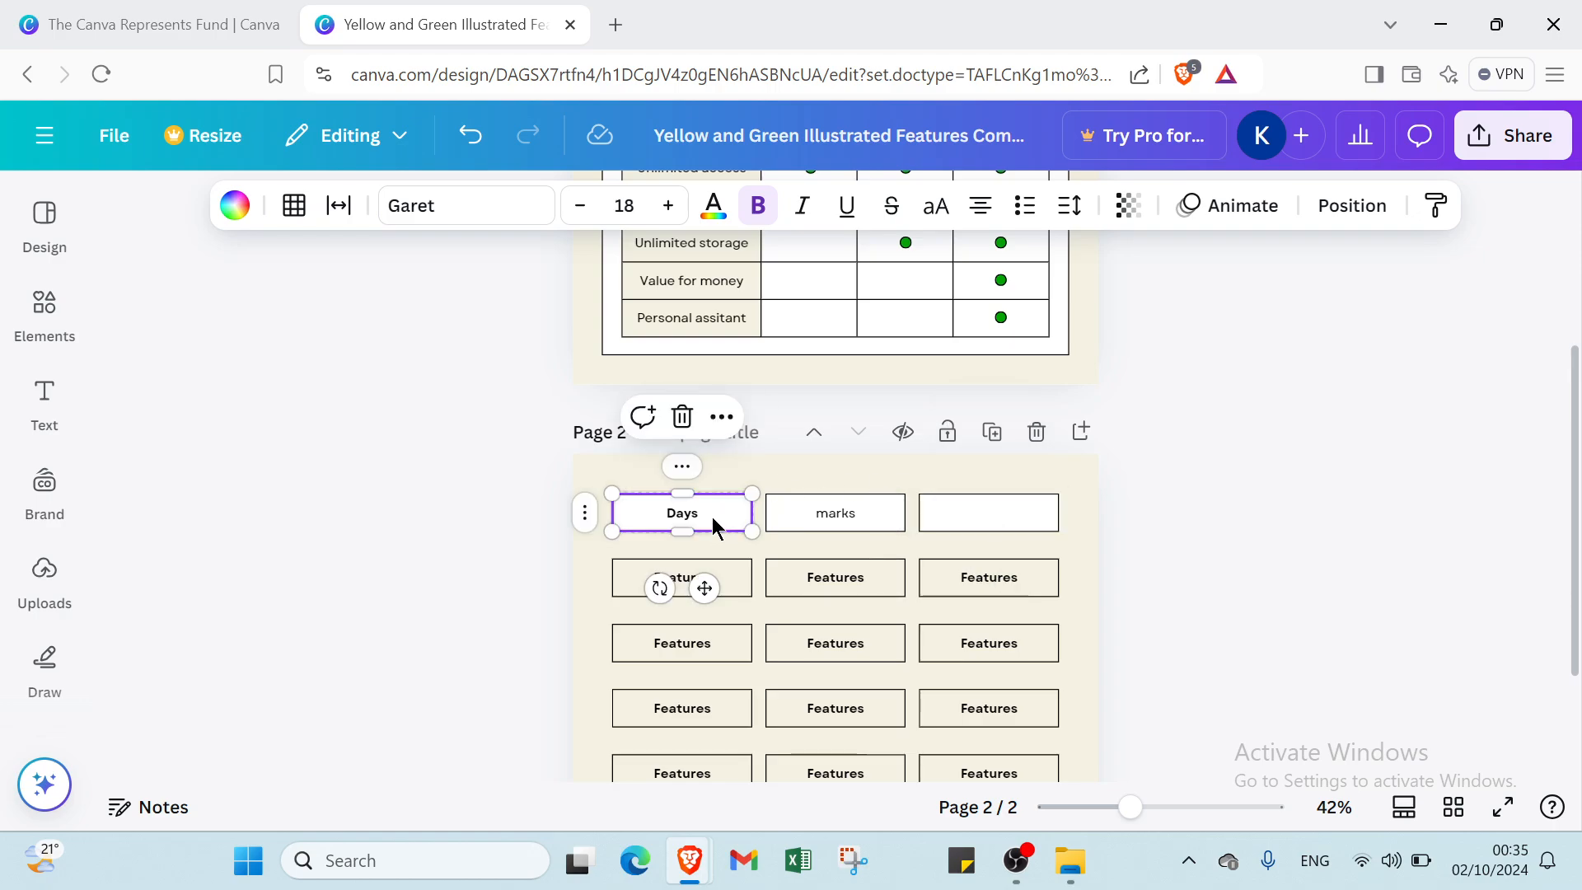
left_click(712, 515)
key("BackSpace")
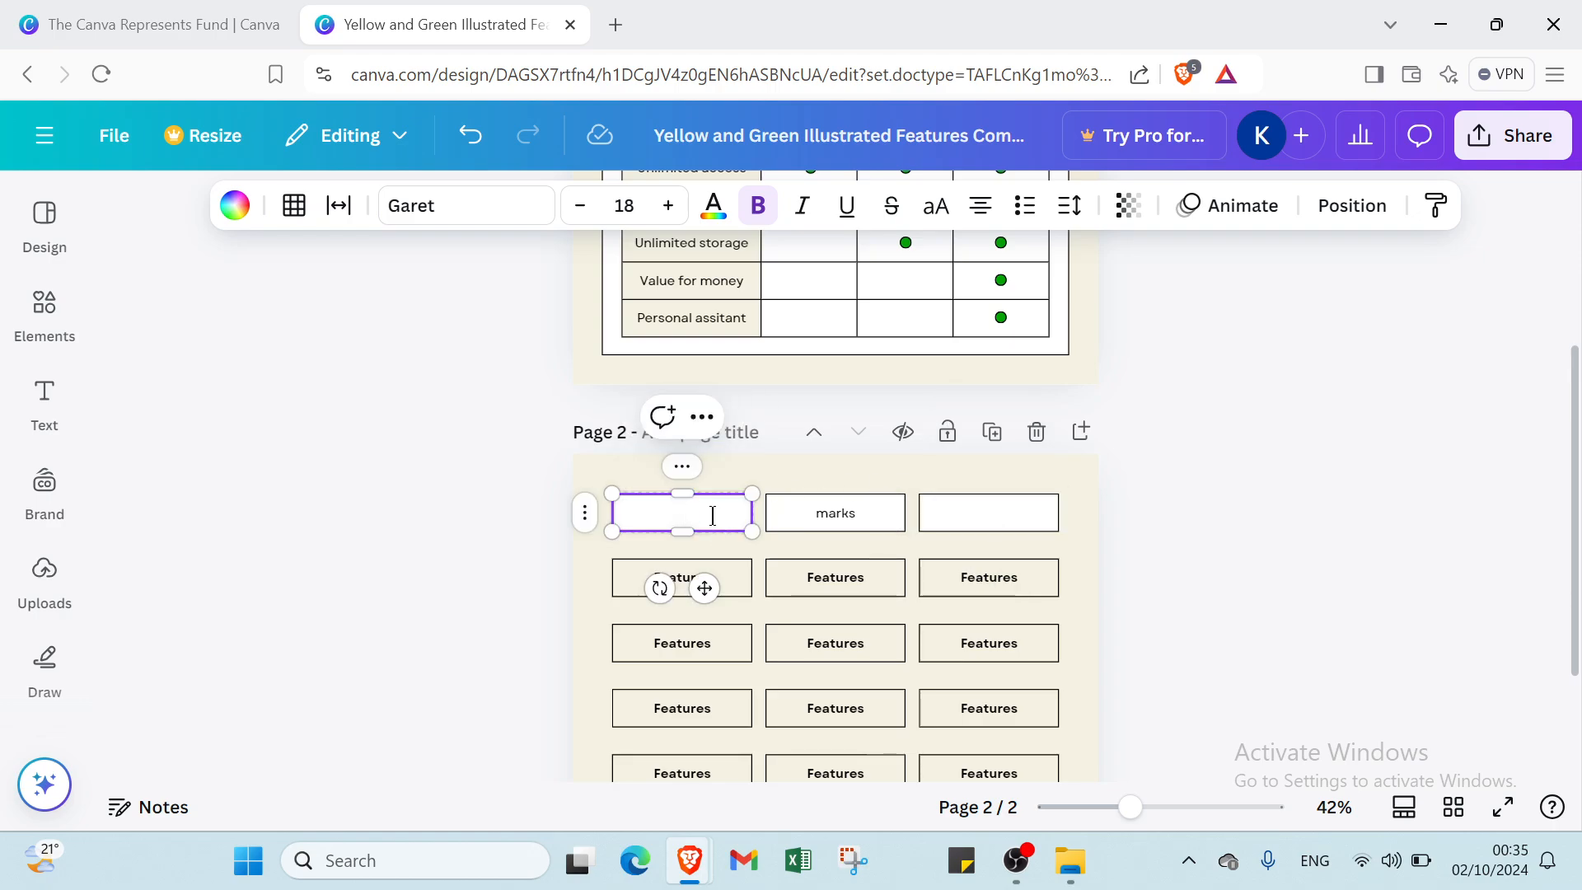
type("named")
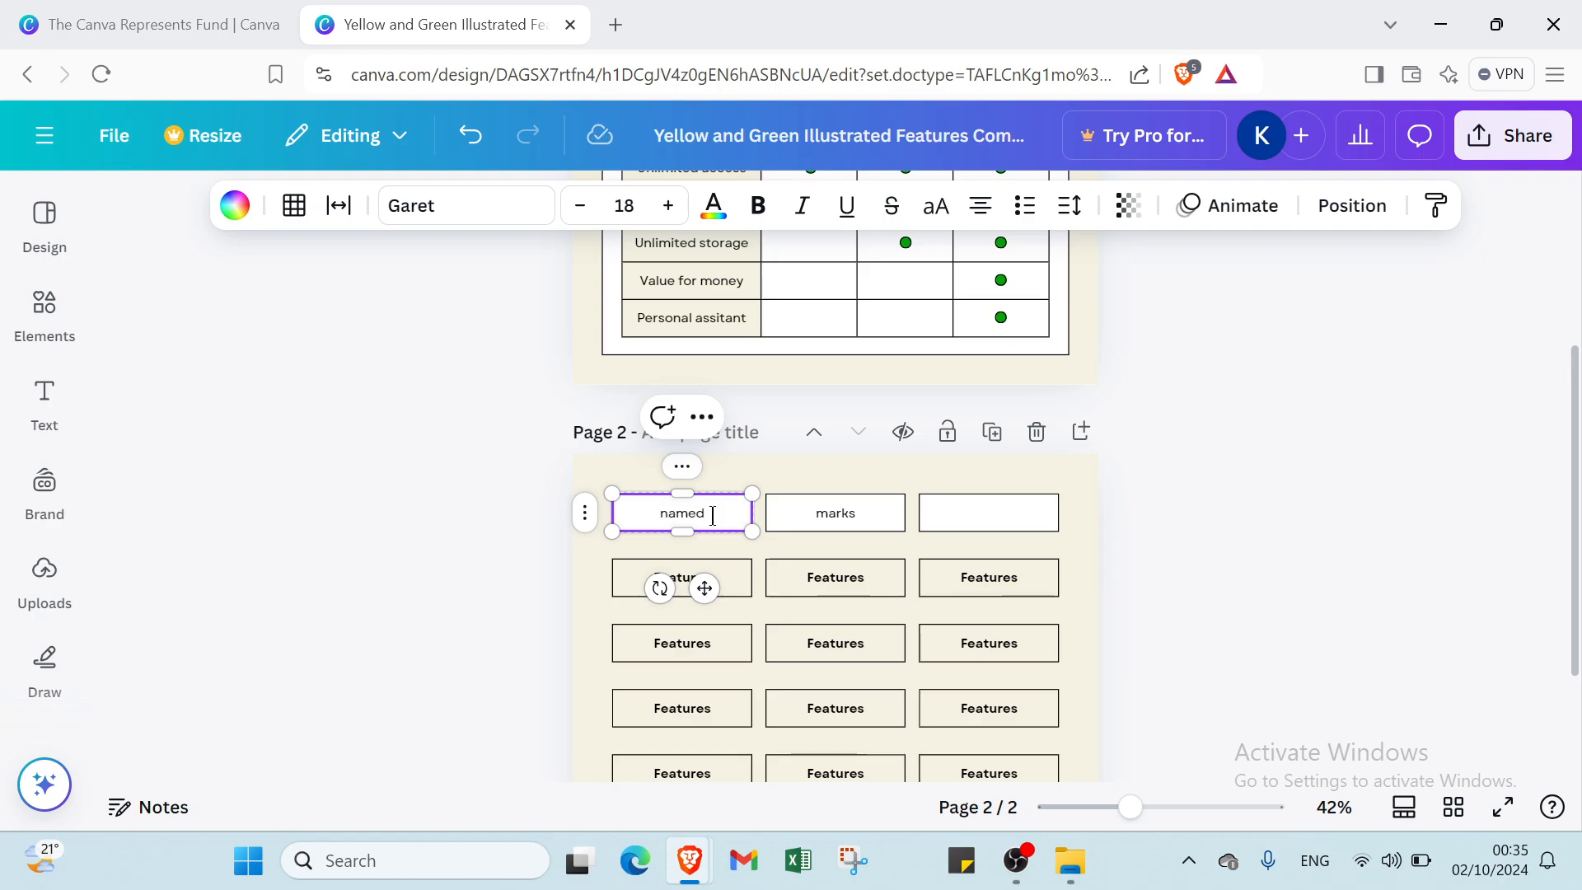
key("BackSpace")
left_click(996, 519)
left_click(995, 512)
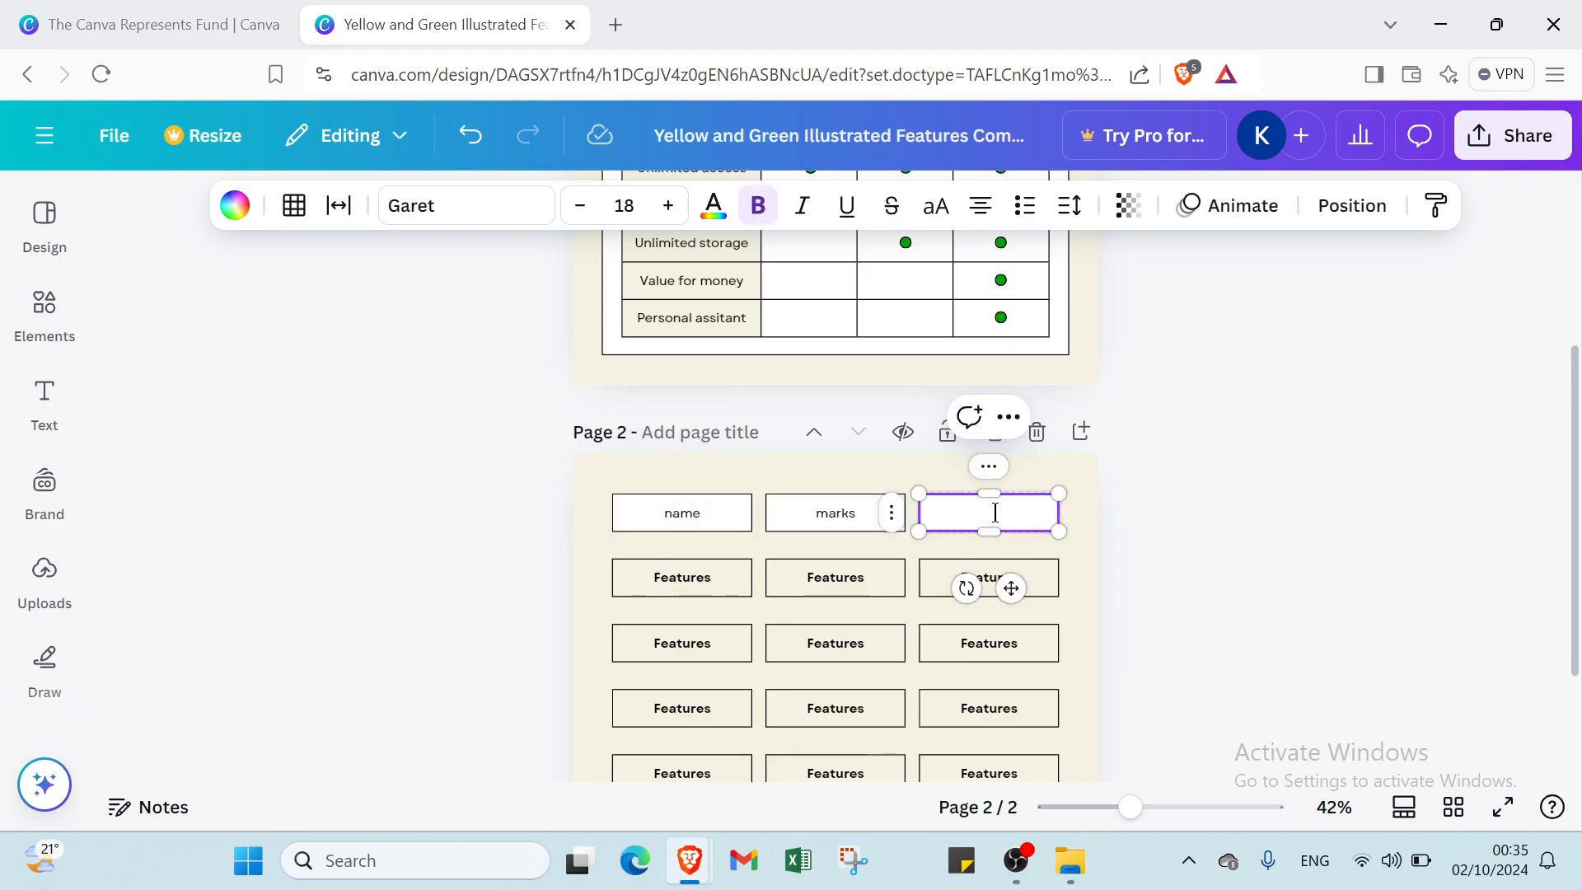
type("days")
Replace Features in the second-row cell of the name column with a person's first name in non-bold text.
left_click(736, 579)
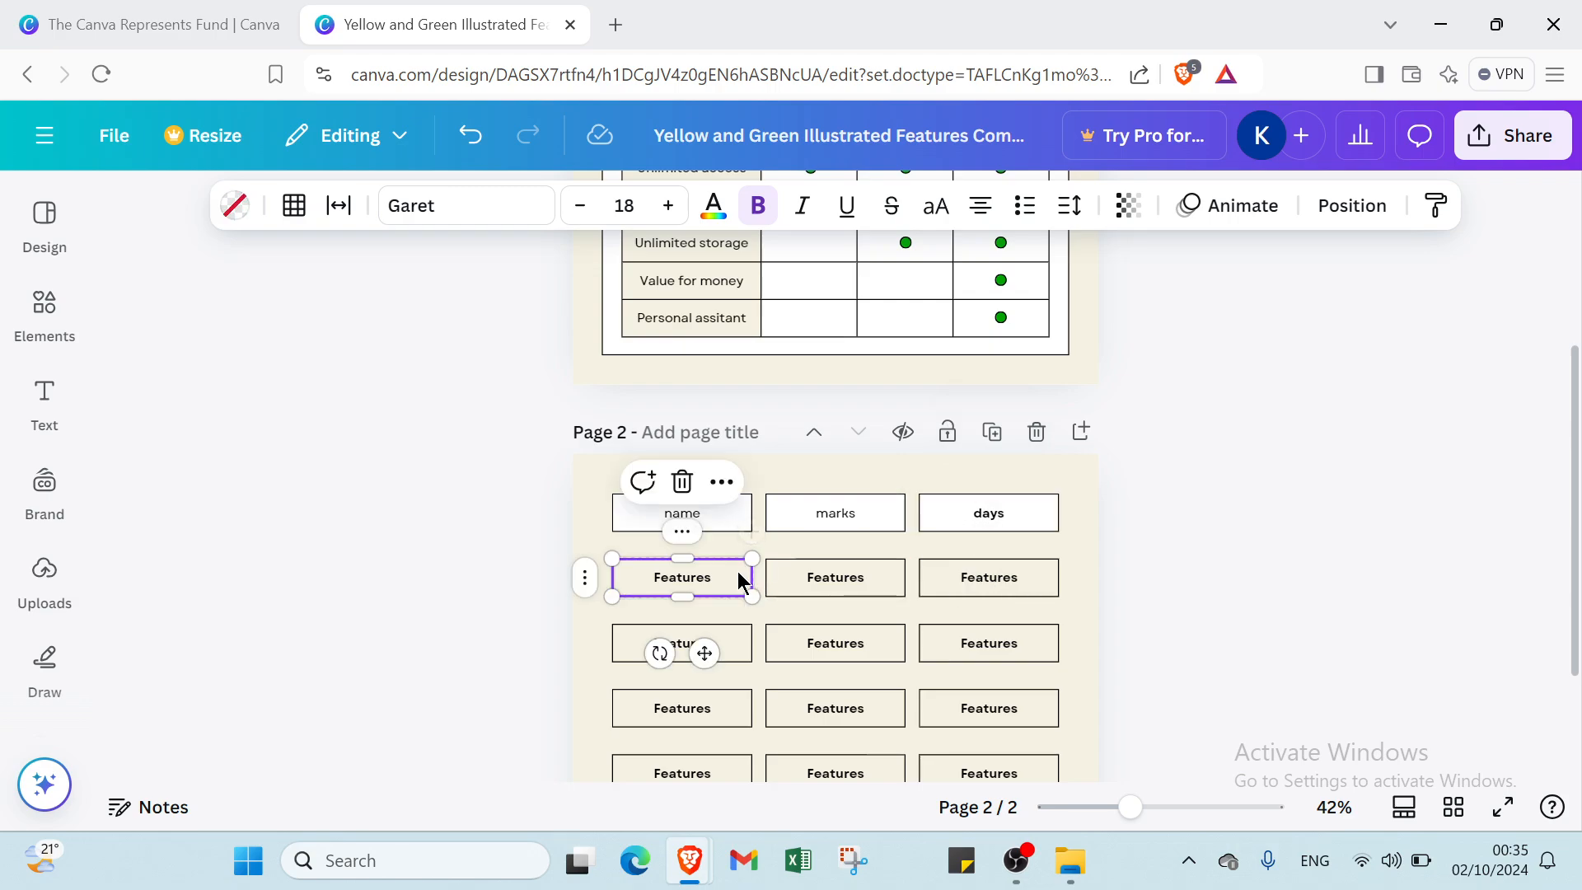
left_click(738, 575)
key("BackSpace")
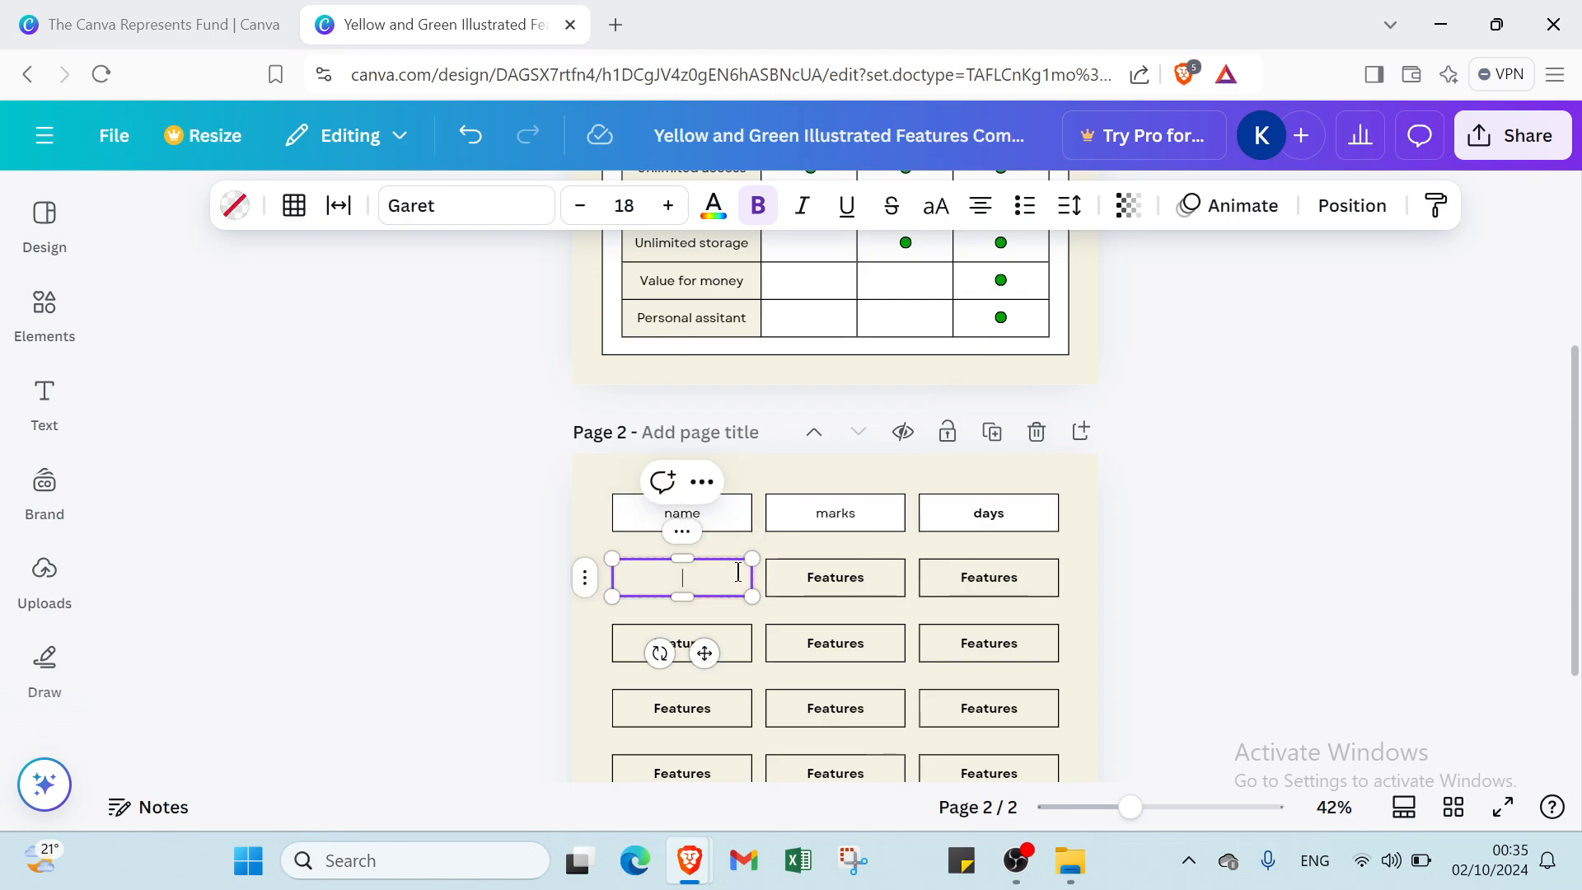
type("j")
key("ctrl+b")
type("ean")
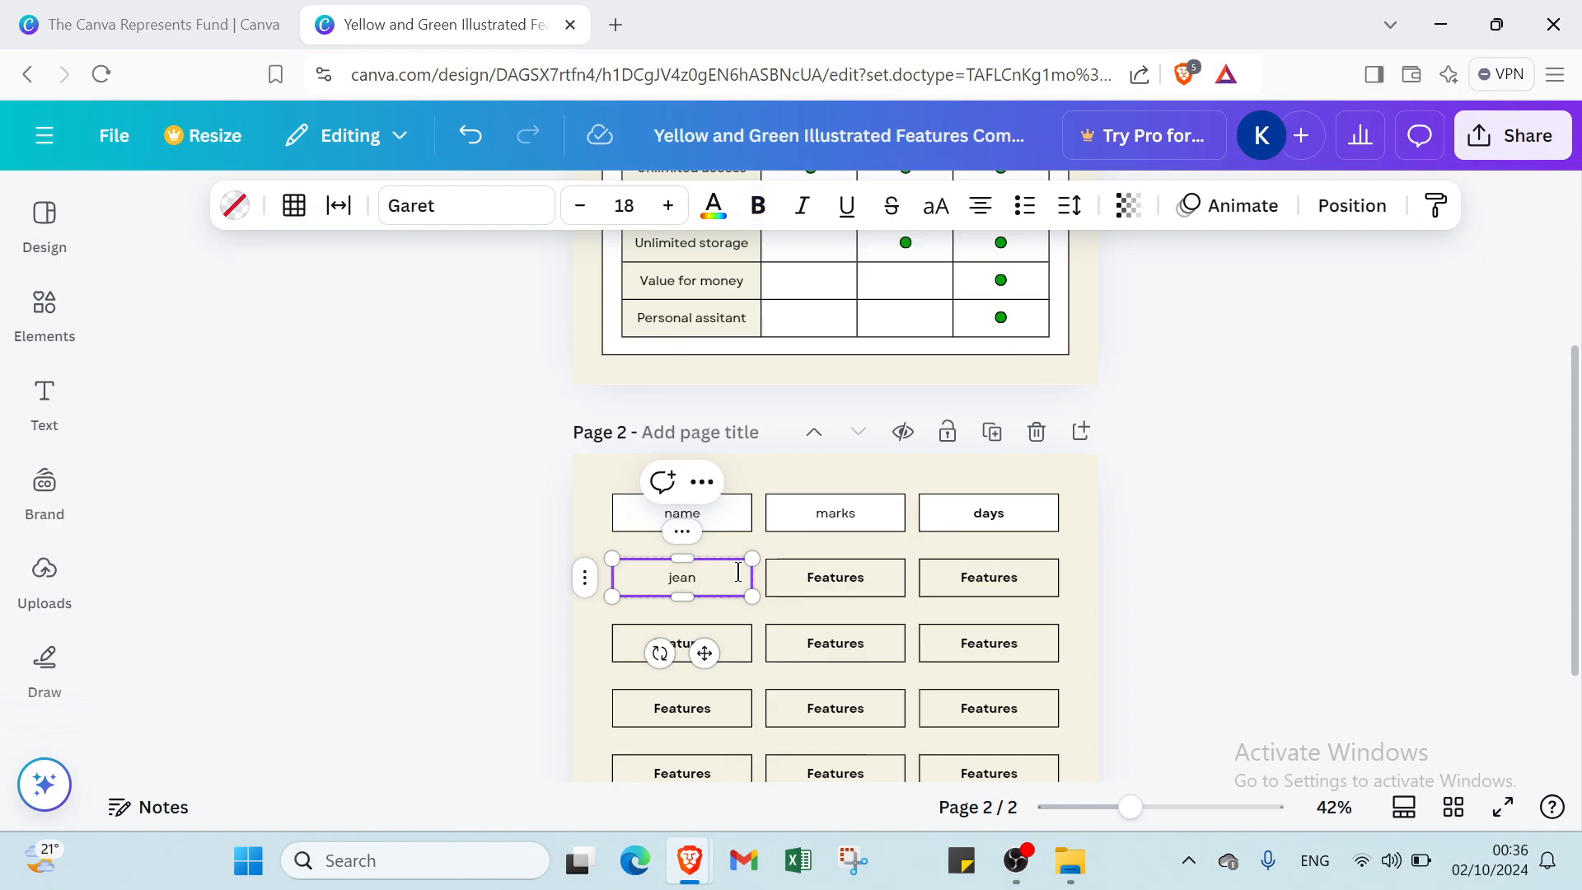
Replace Features in the third-row cell of the name column with another first name in non-bold text.
left_click(721, 655)
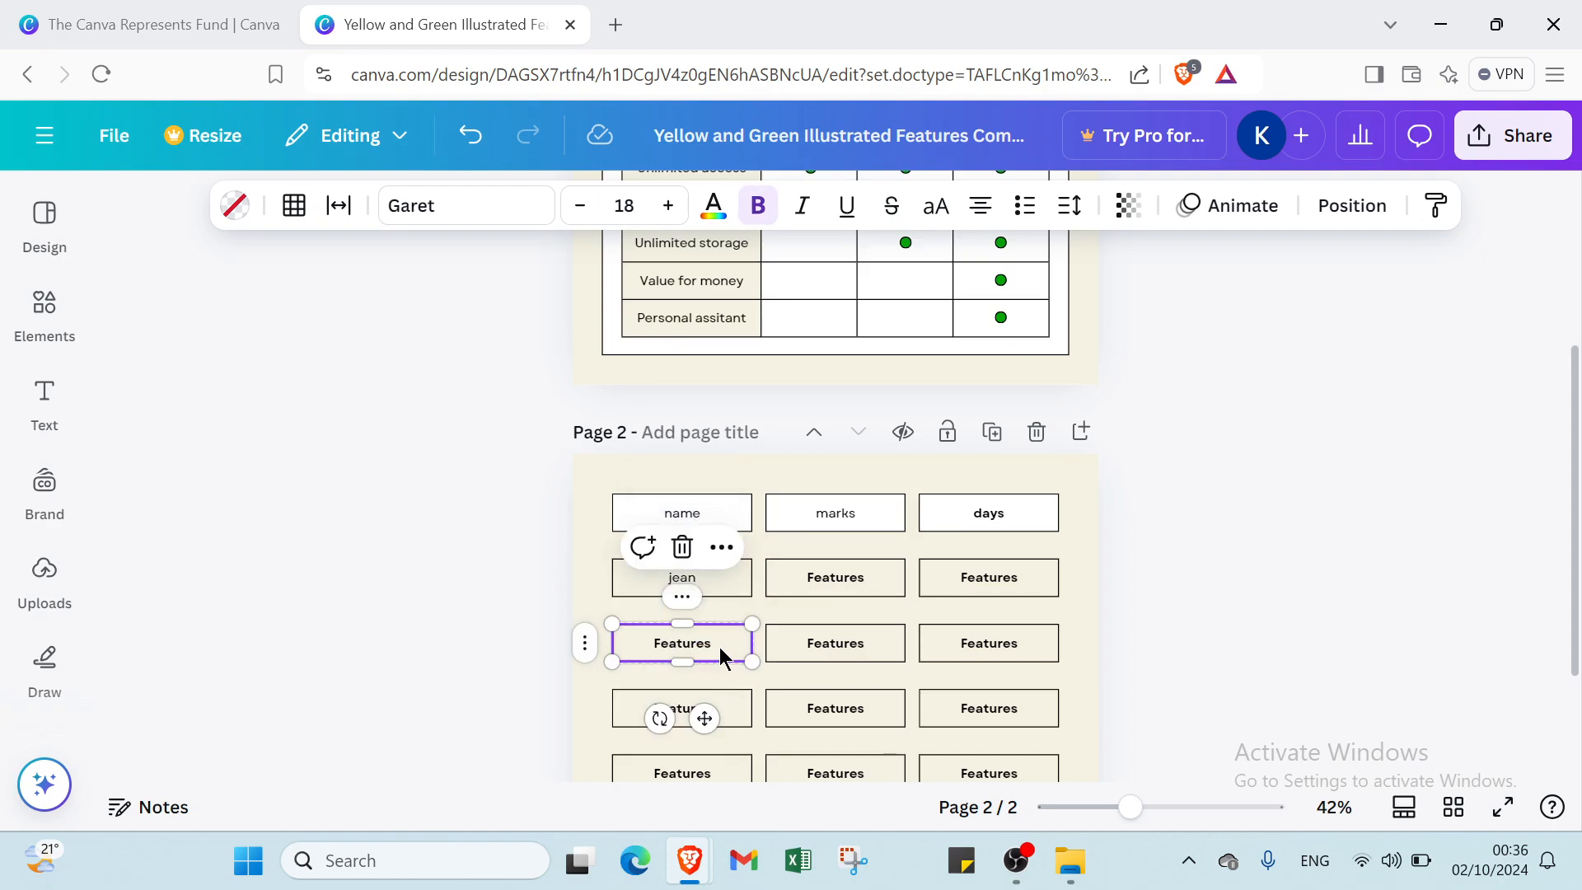
double_click(721, 651)
key("BackSpace")
key("ctrl+b")
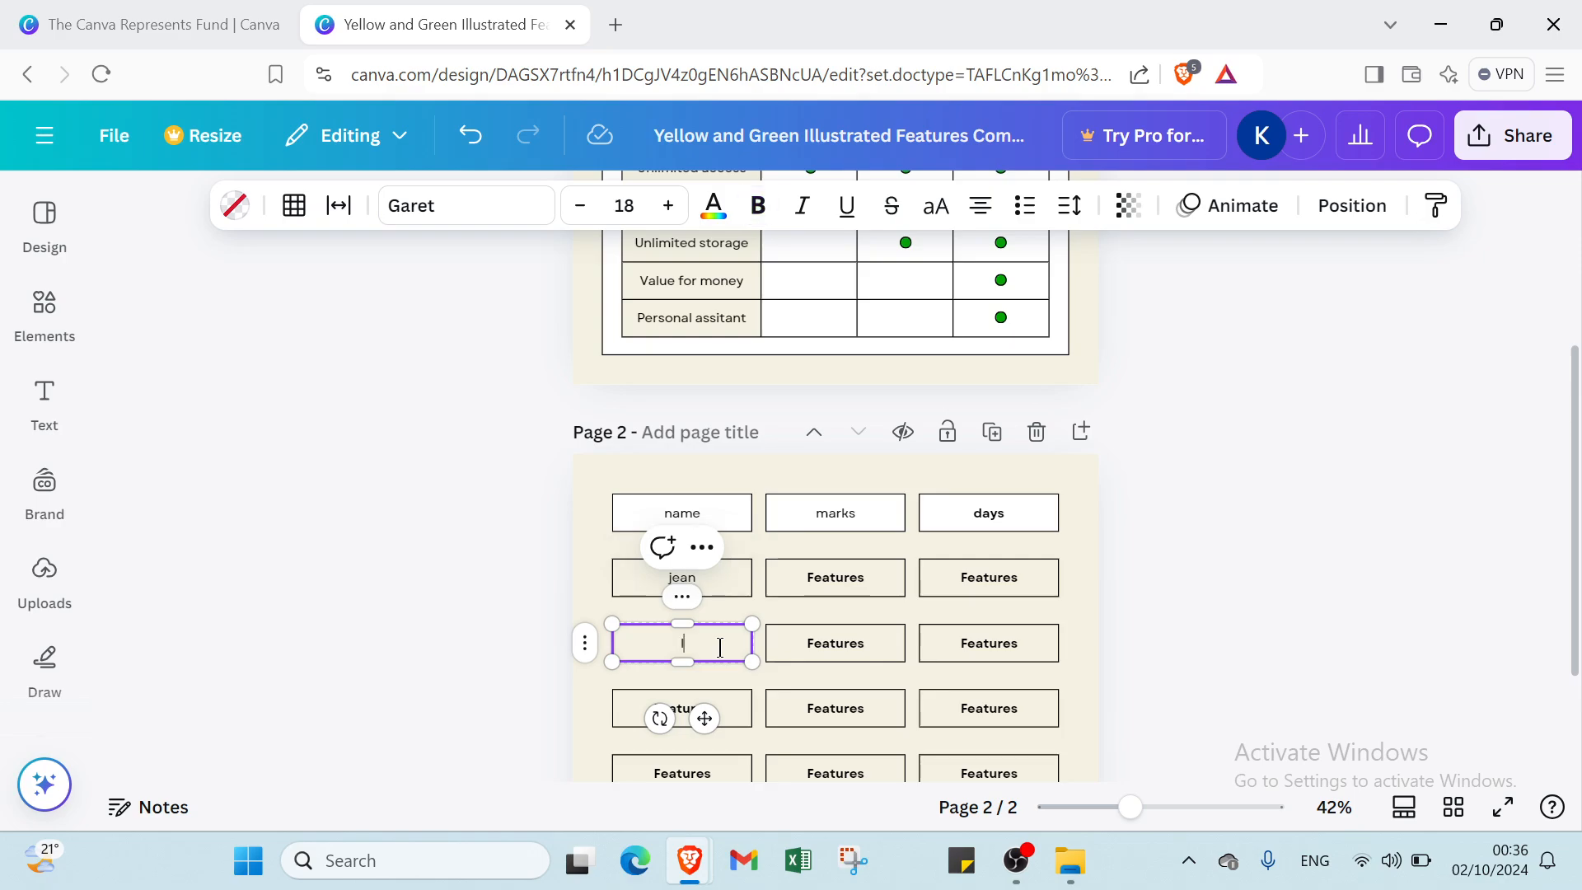
type("lionnel")
Replace Features in the fourth- and fifth-row cells of the name column with two more first names.
double_click(721, 705)
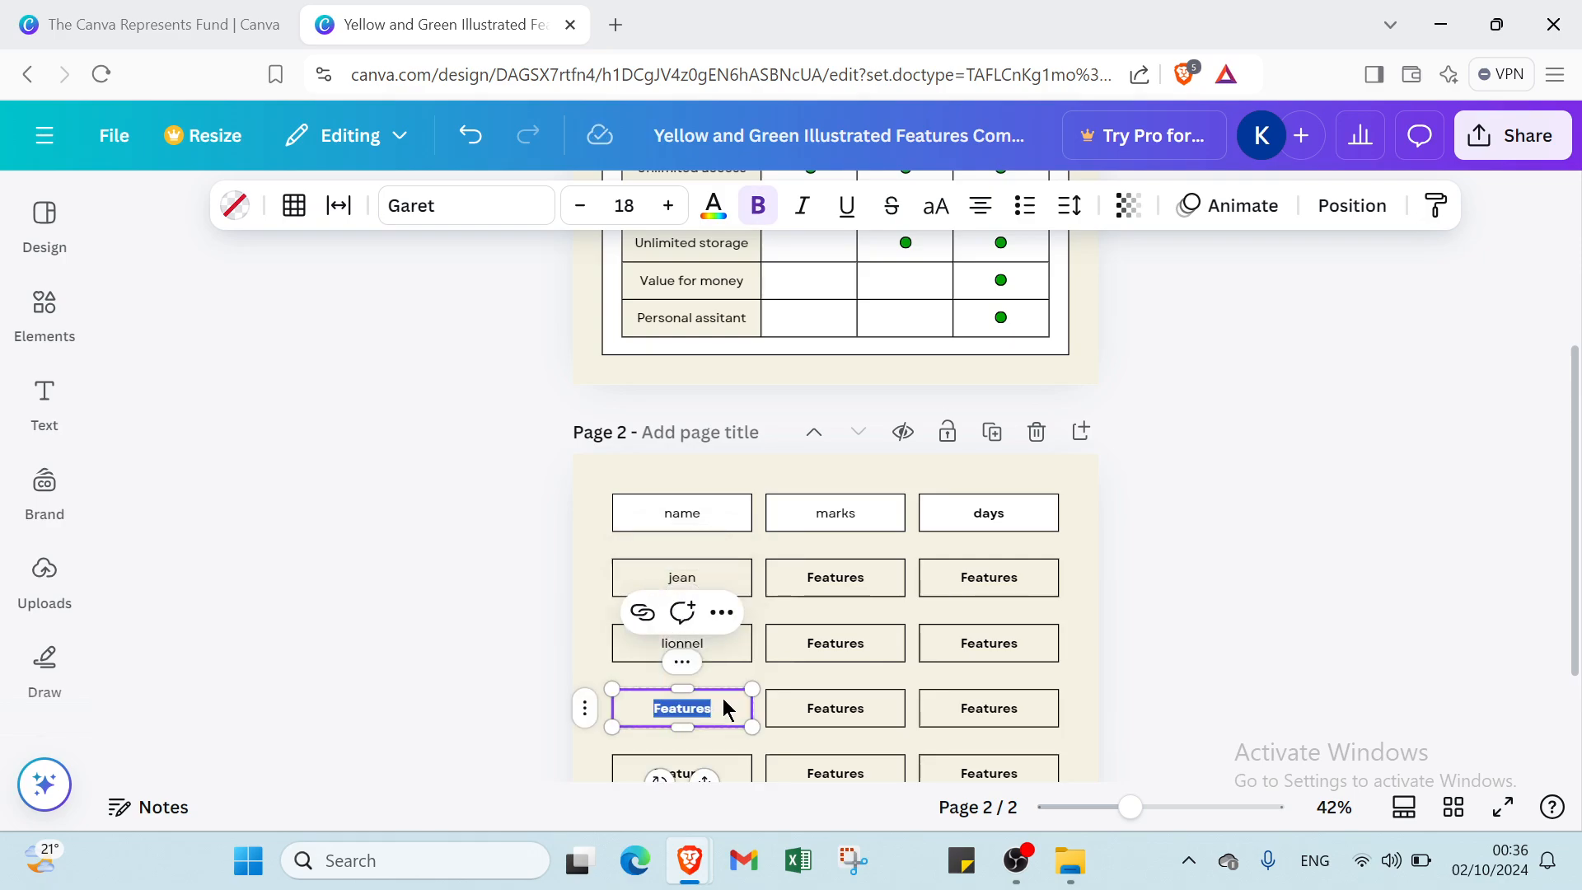
type("max")
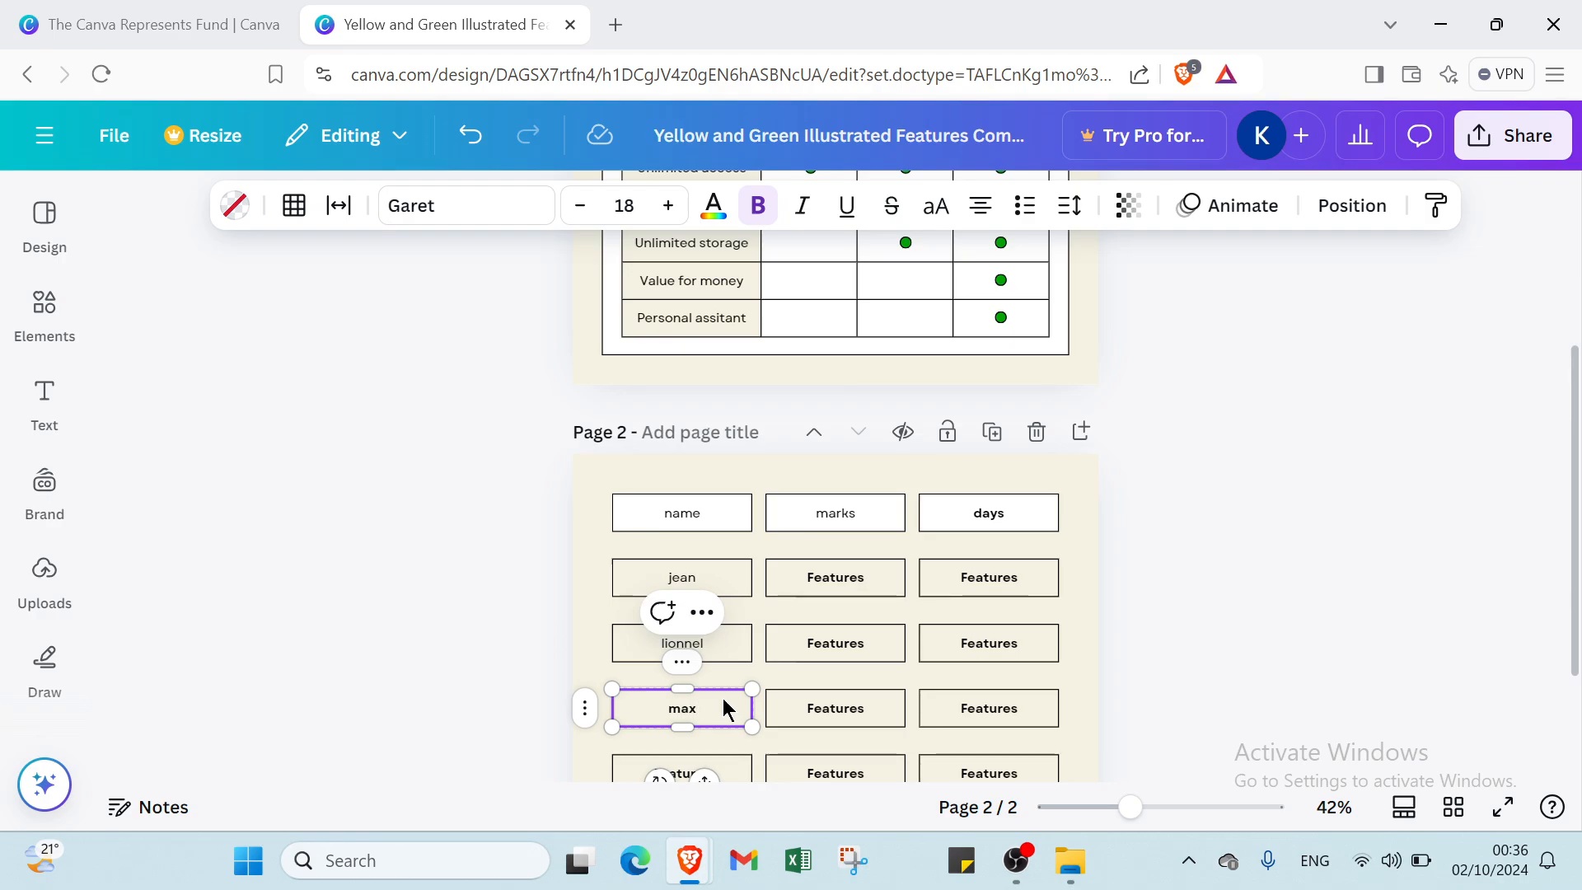
scroll(734, 699, "down", 2)
left_click(734, 611)
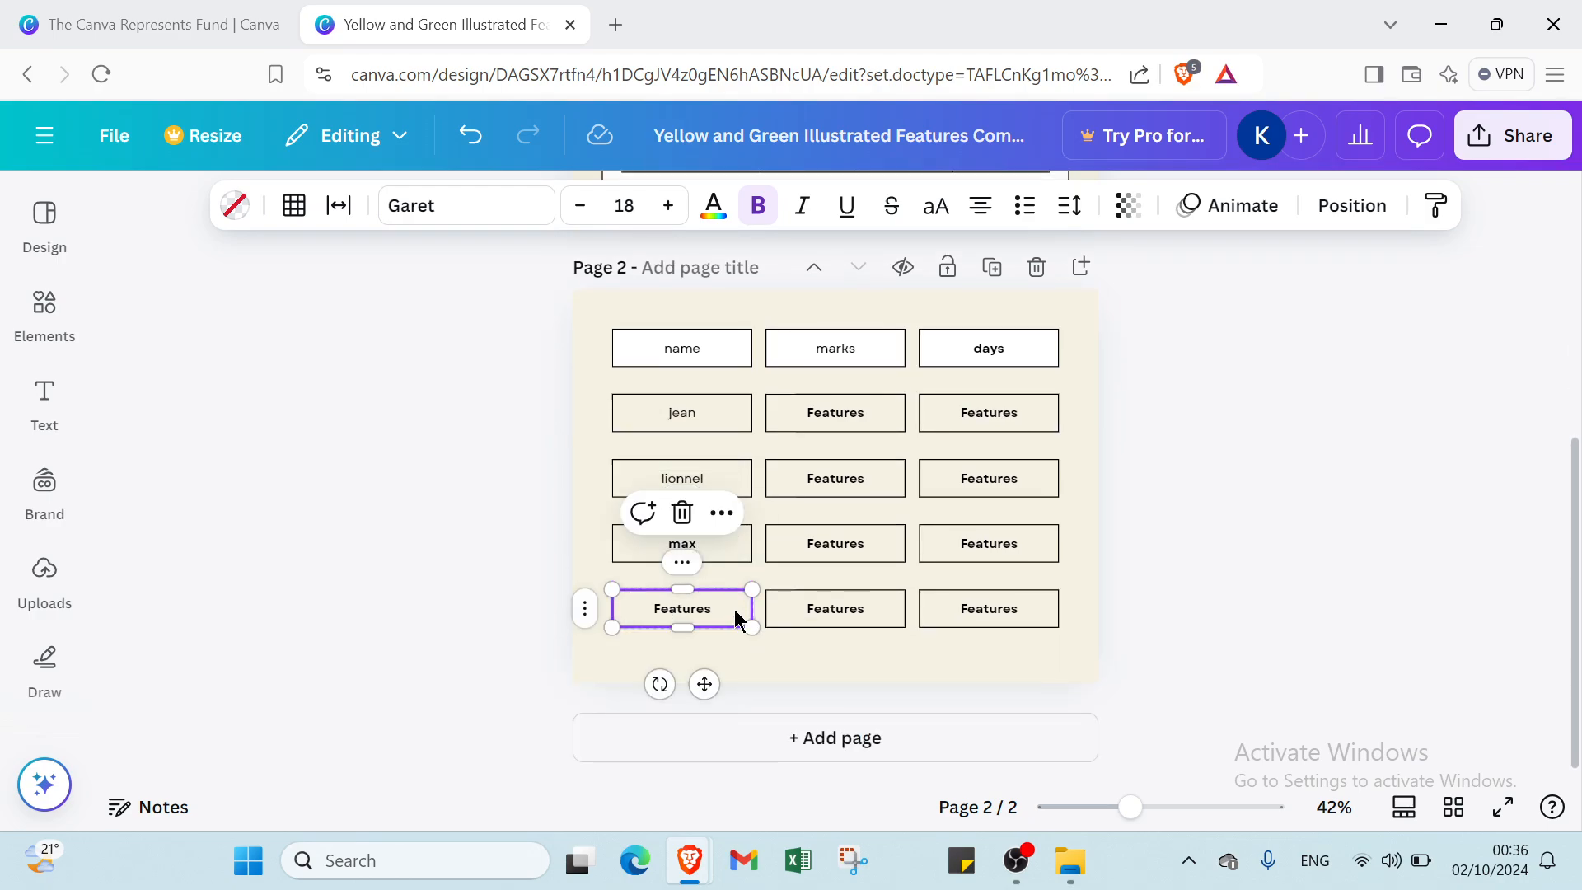
double_click(734, 610)
key("BackSpace")
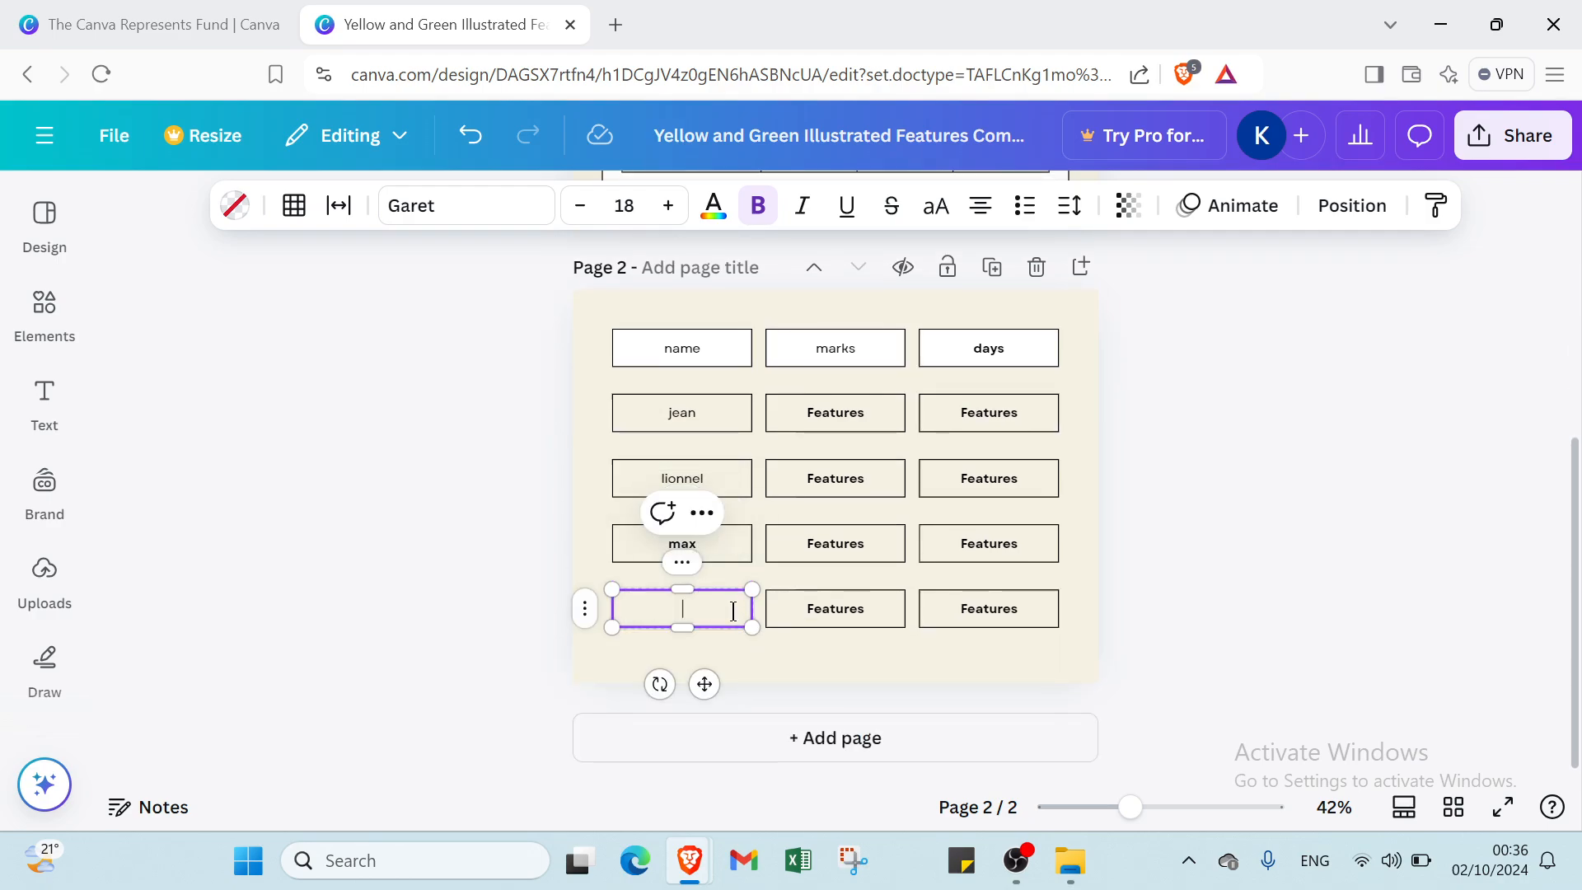
type("selina")
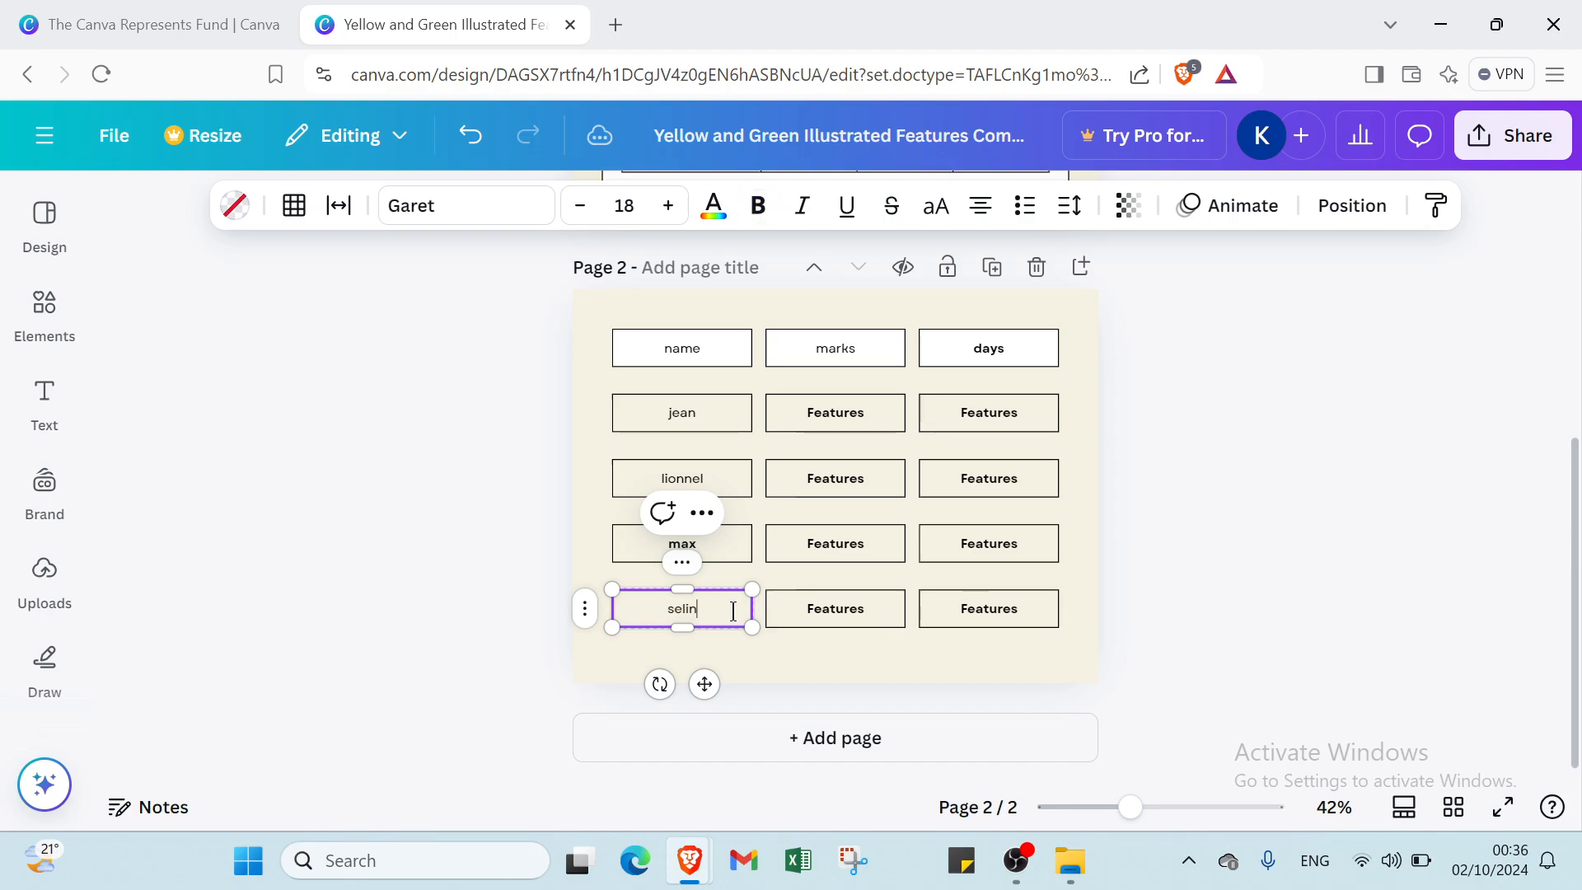
Enter 8 in the second-row cell and 10 in the third-row cell of the marks column.
left_click(849, 418)
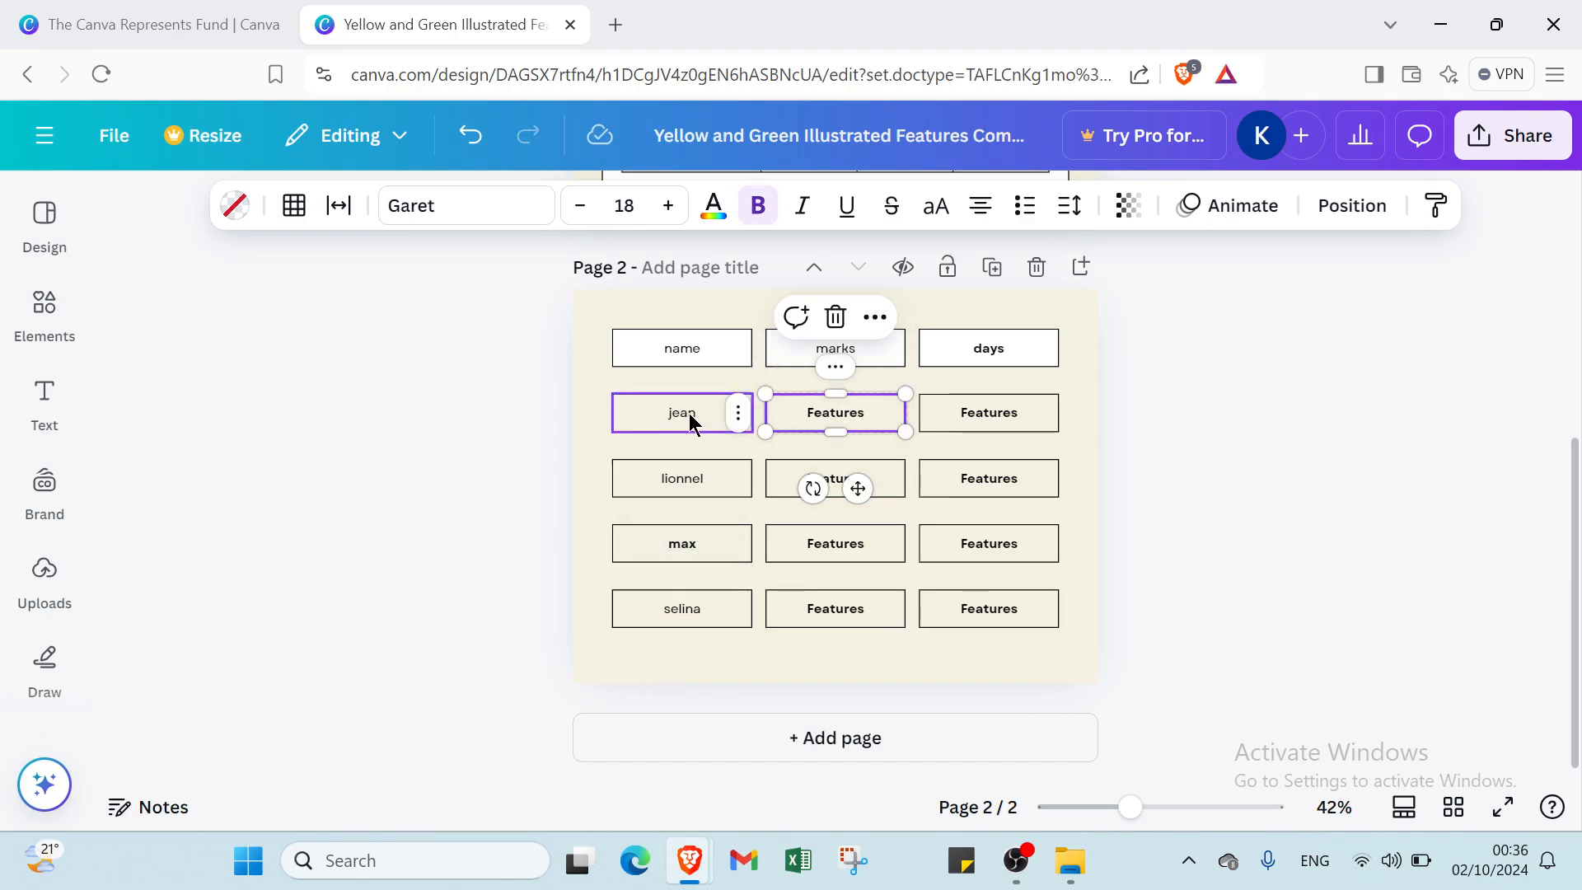
left_click(811, 409)
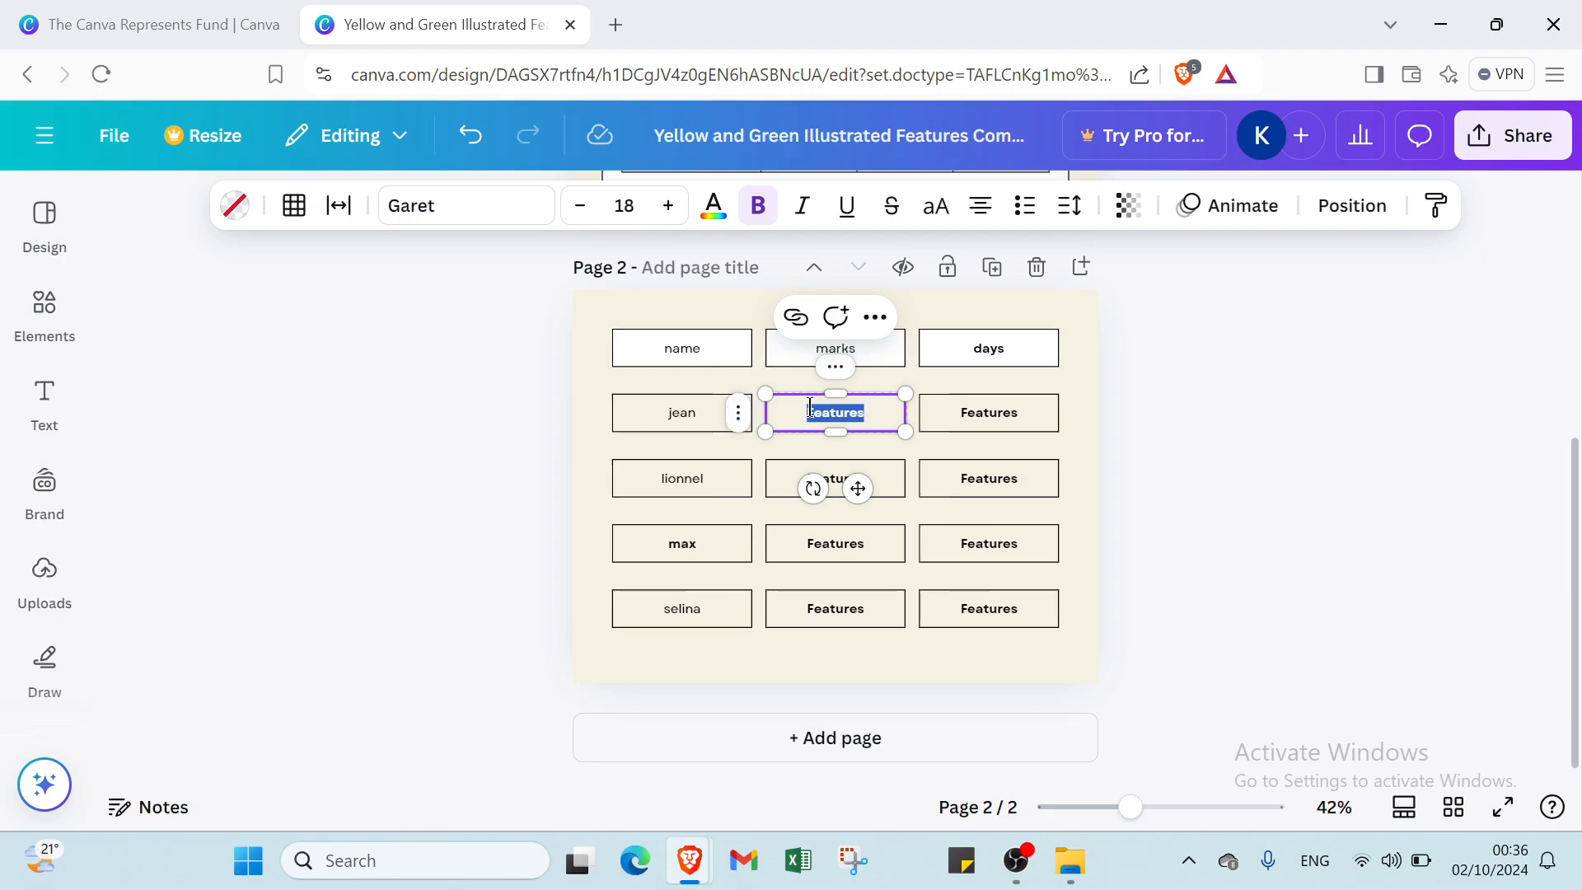
type("8")
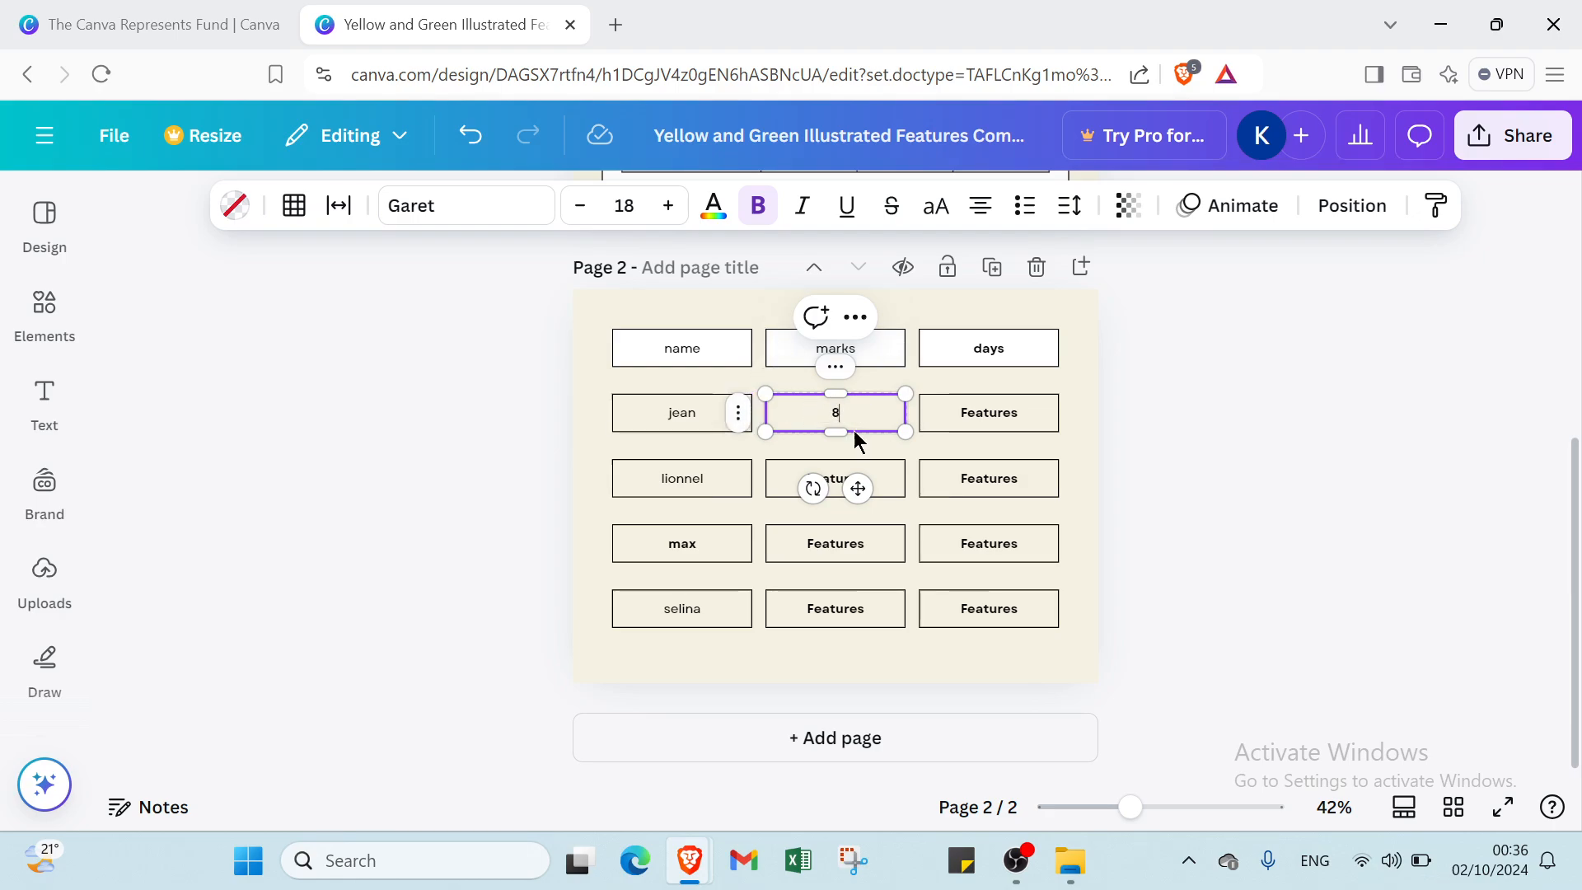
left_click(837, 480)
left_click(837, 480)
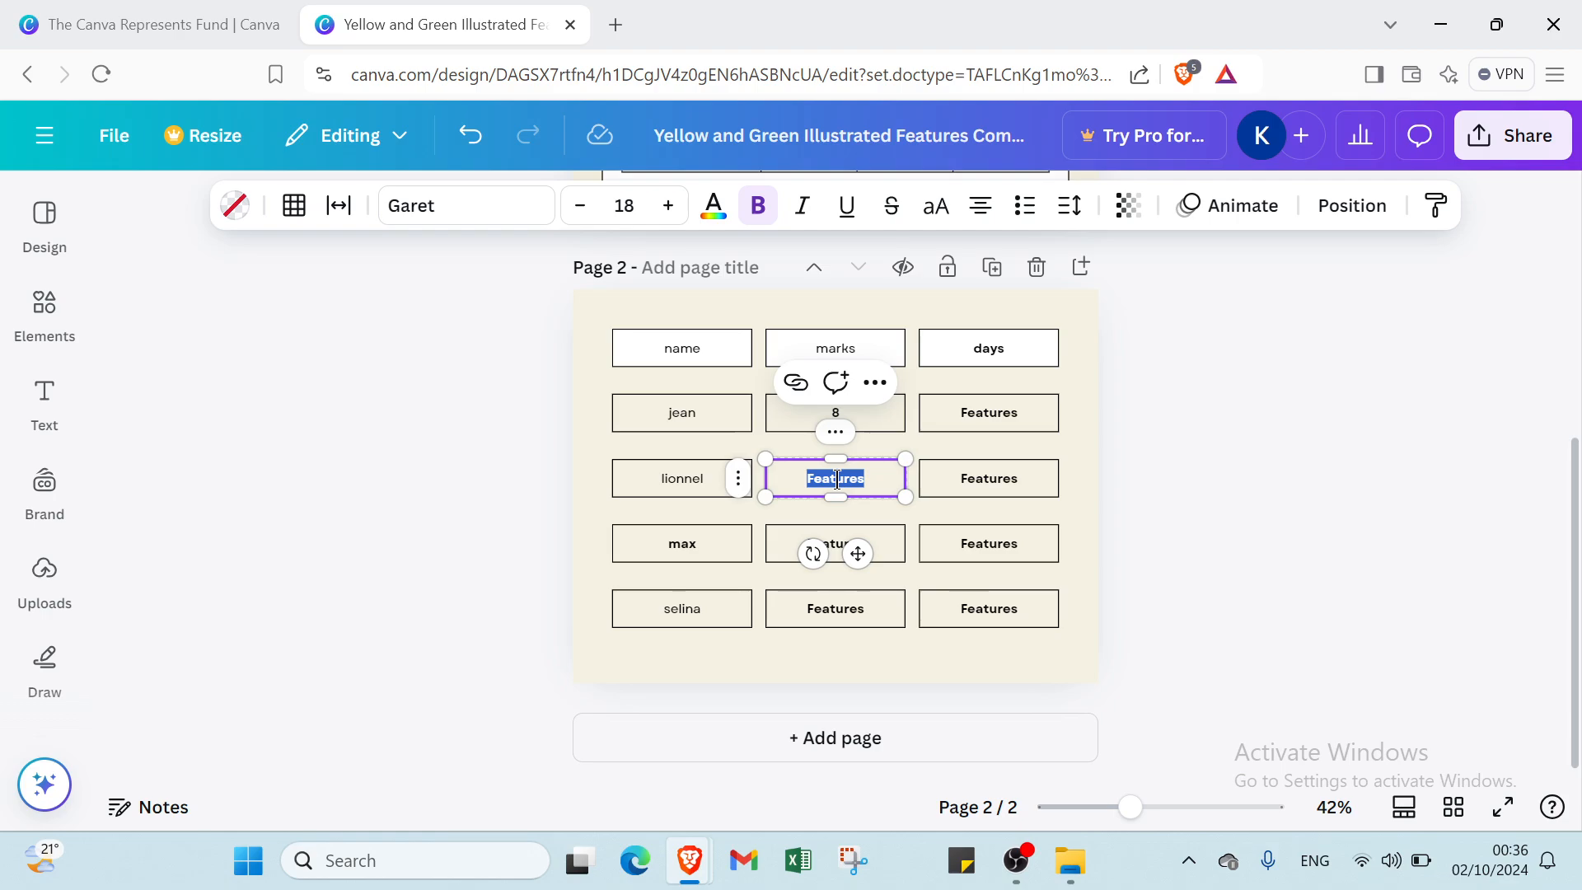
type("10")
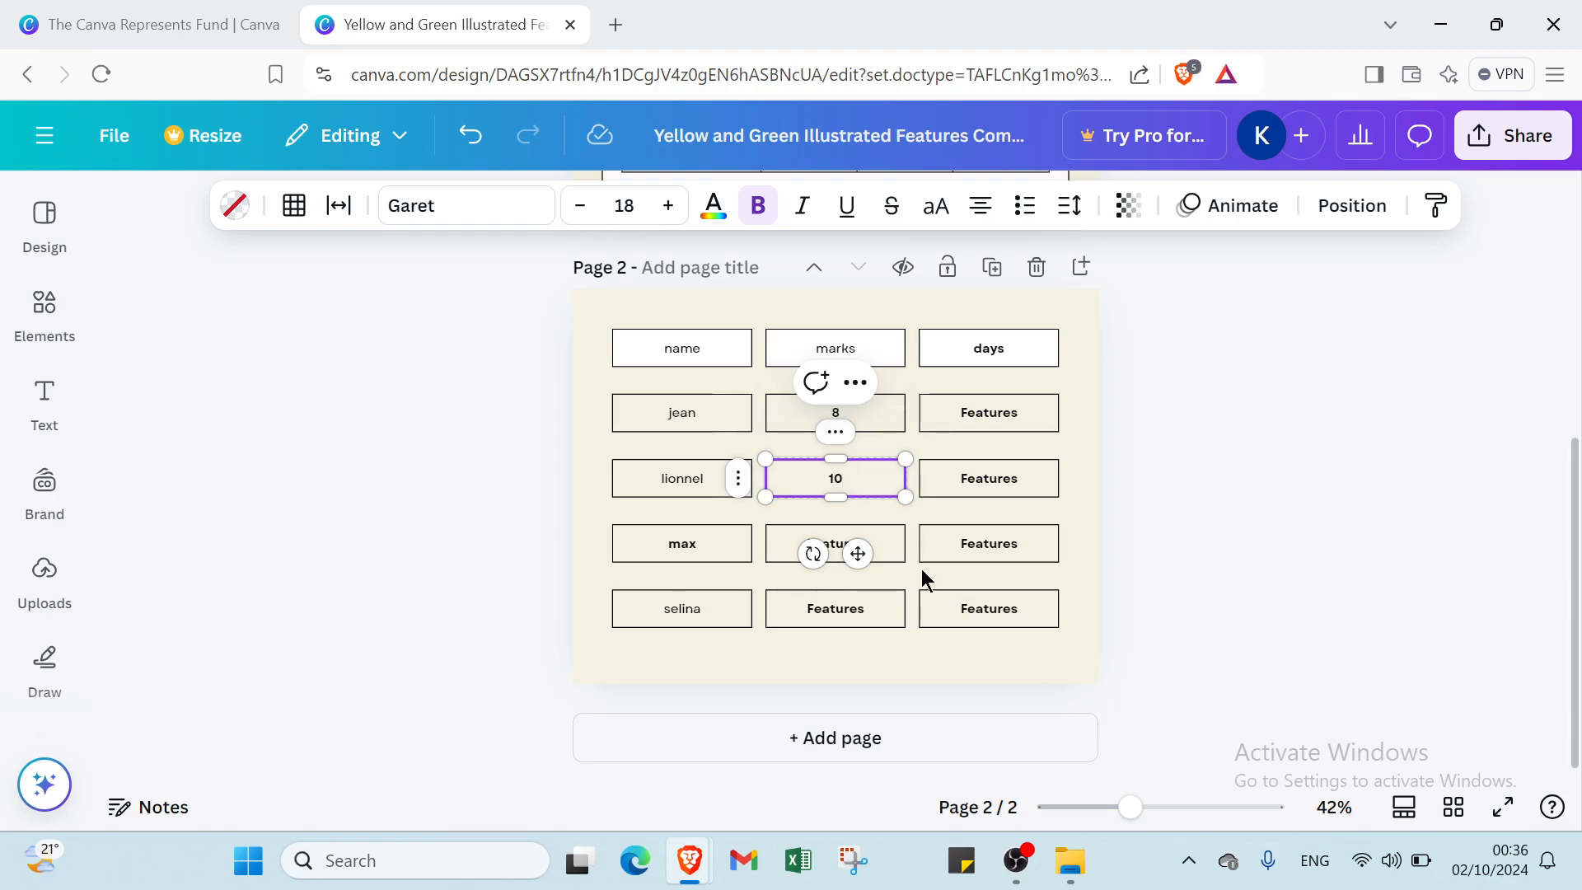
Enter 9 in the fourth-row cell and 7 in the fifth-row cell of the marks column.
left_click(893, 539)
left_click(893, 539)
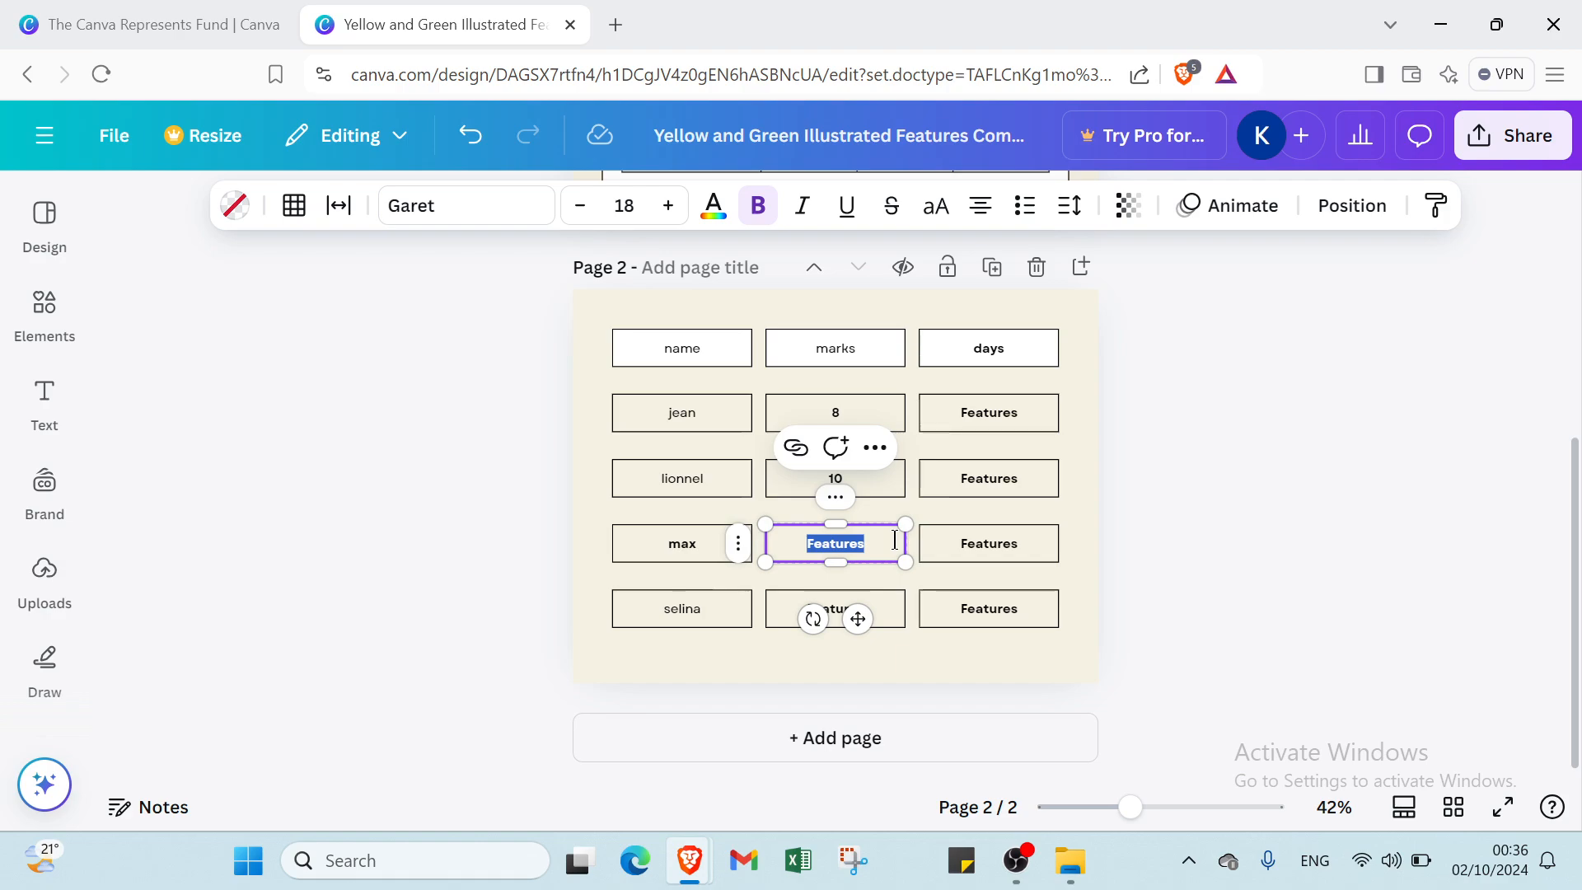
type("9")
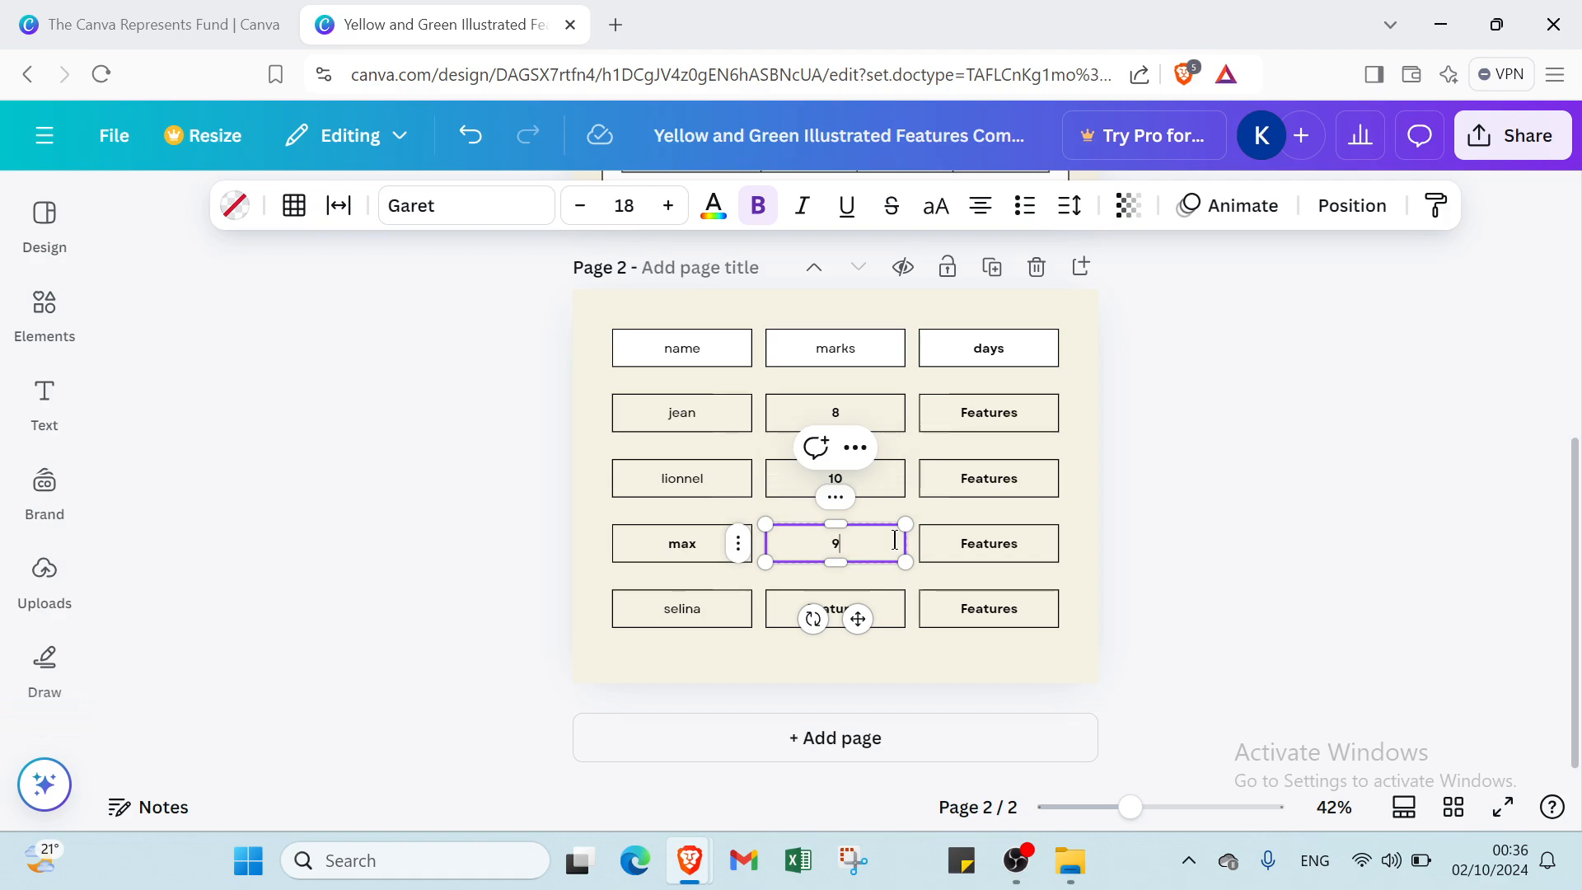
left_click(886, 601)
left_click(886, 600)
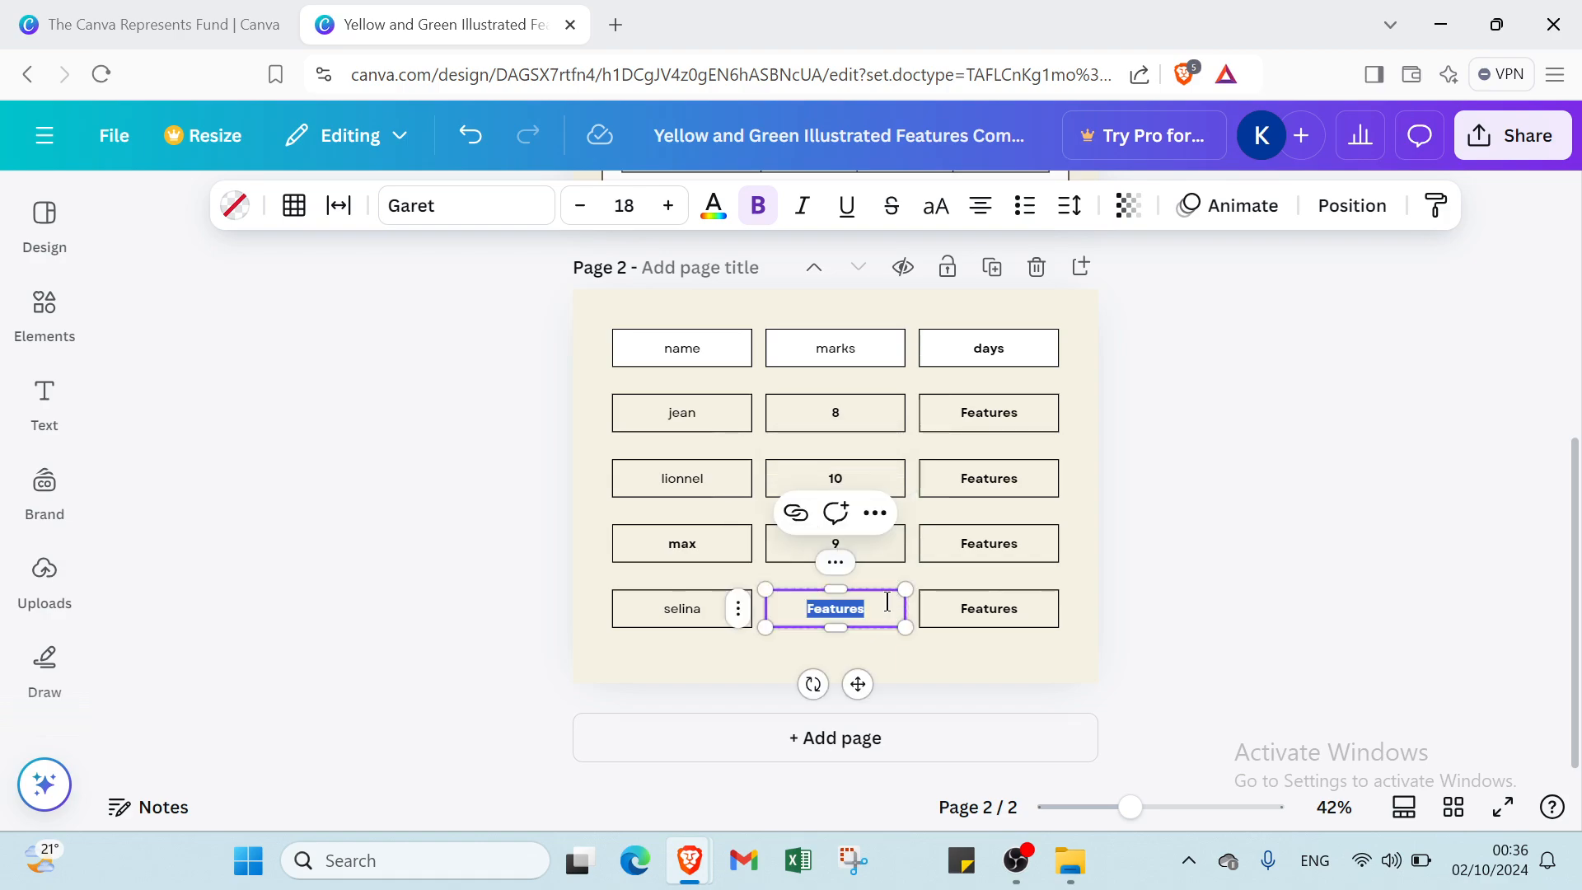
type("7")
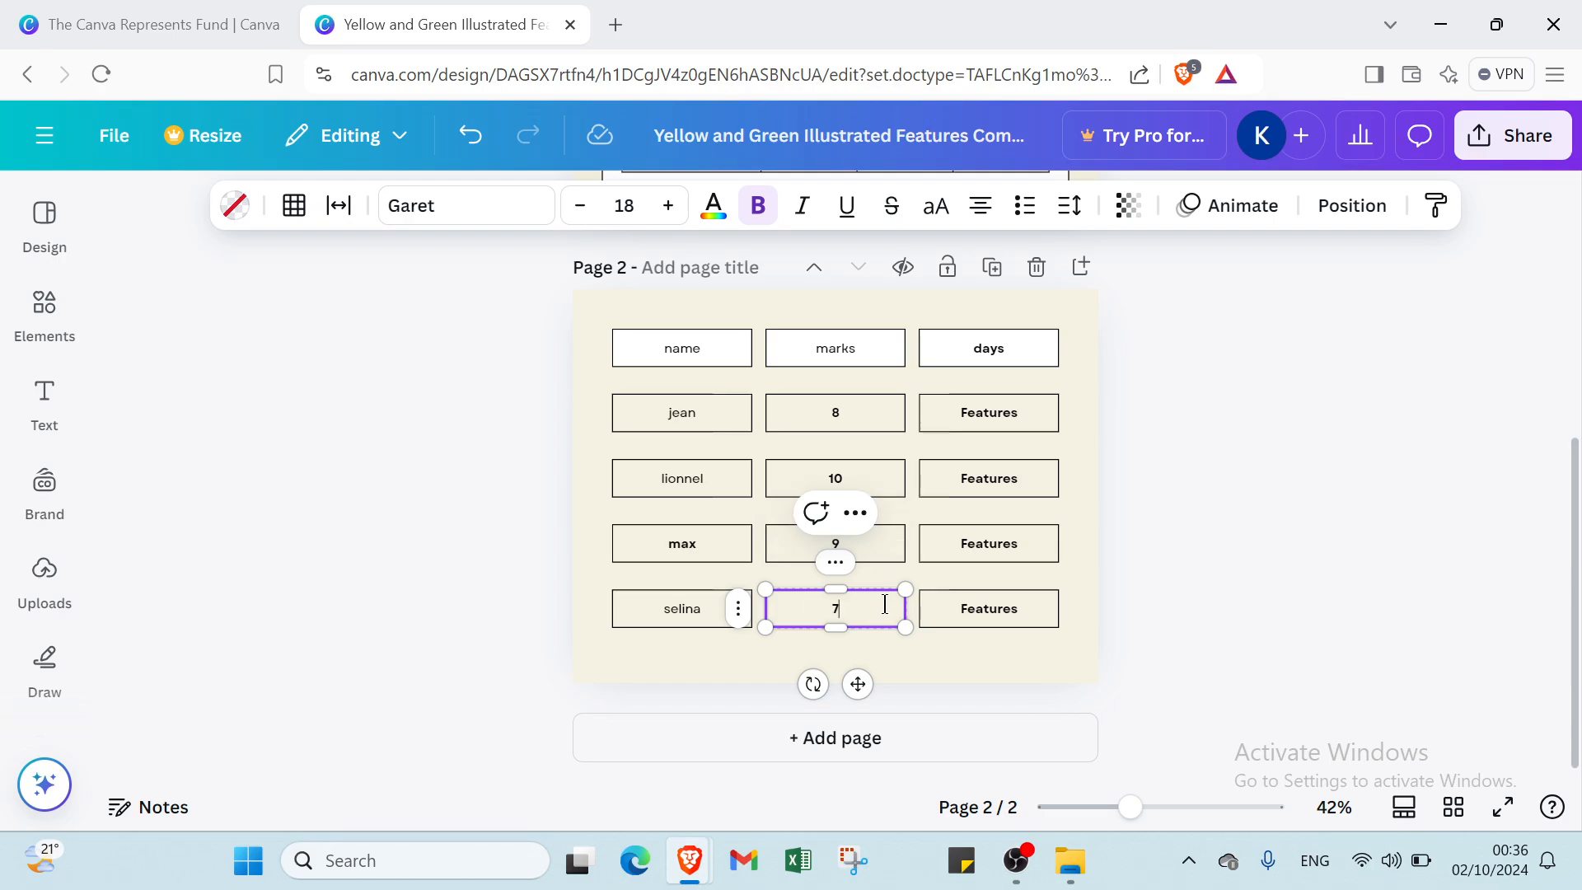
Replace Features in the second-row cell of the days column with monday.
left_click(974, 417)
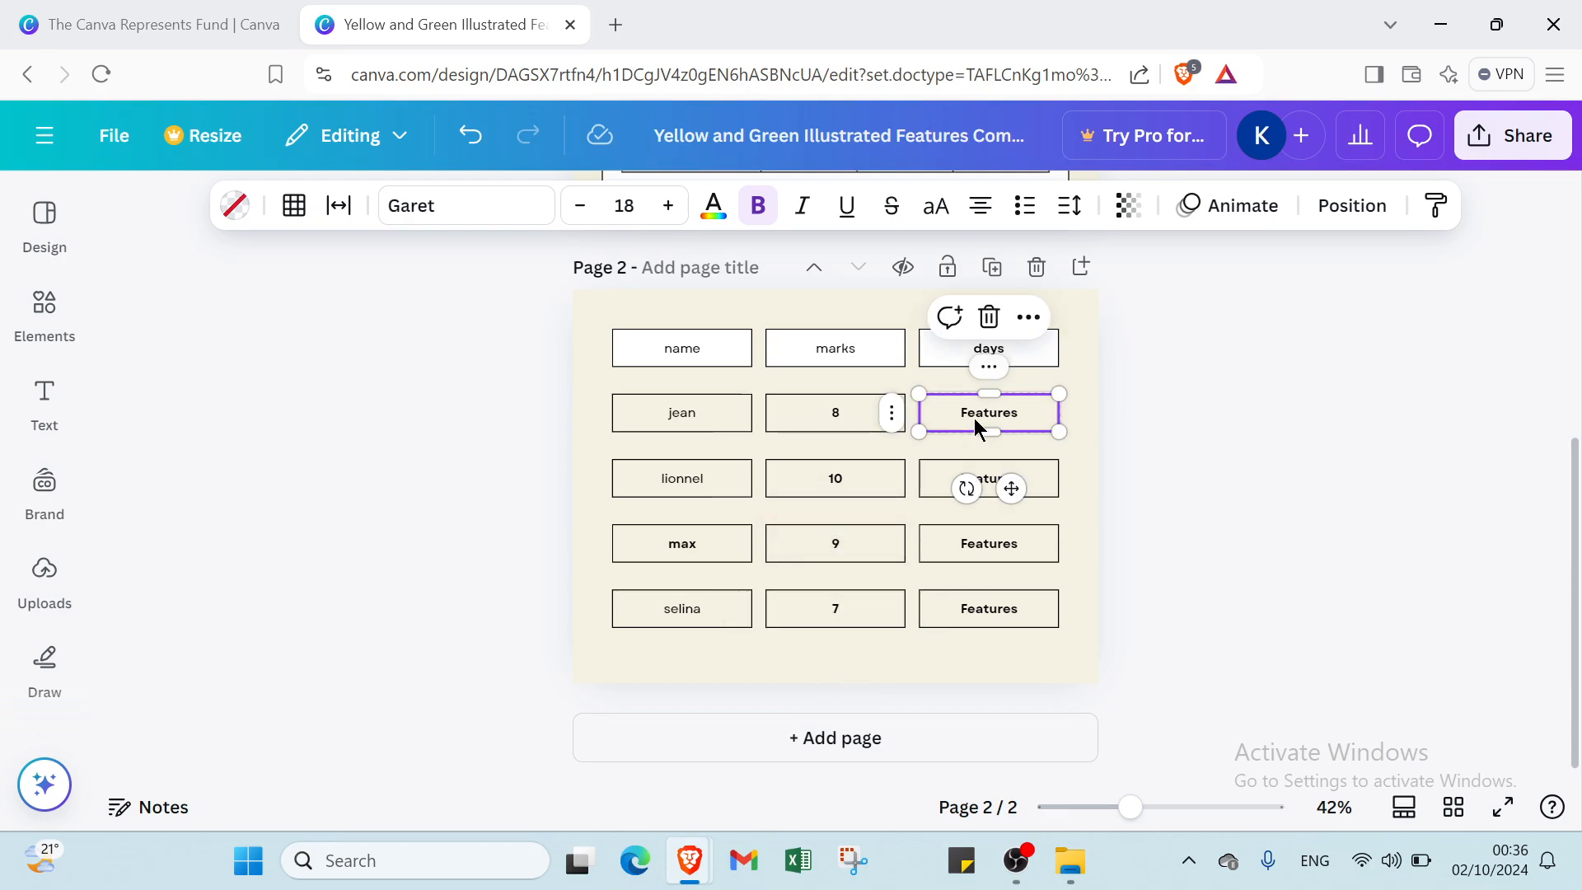
left_click(974, 418)
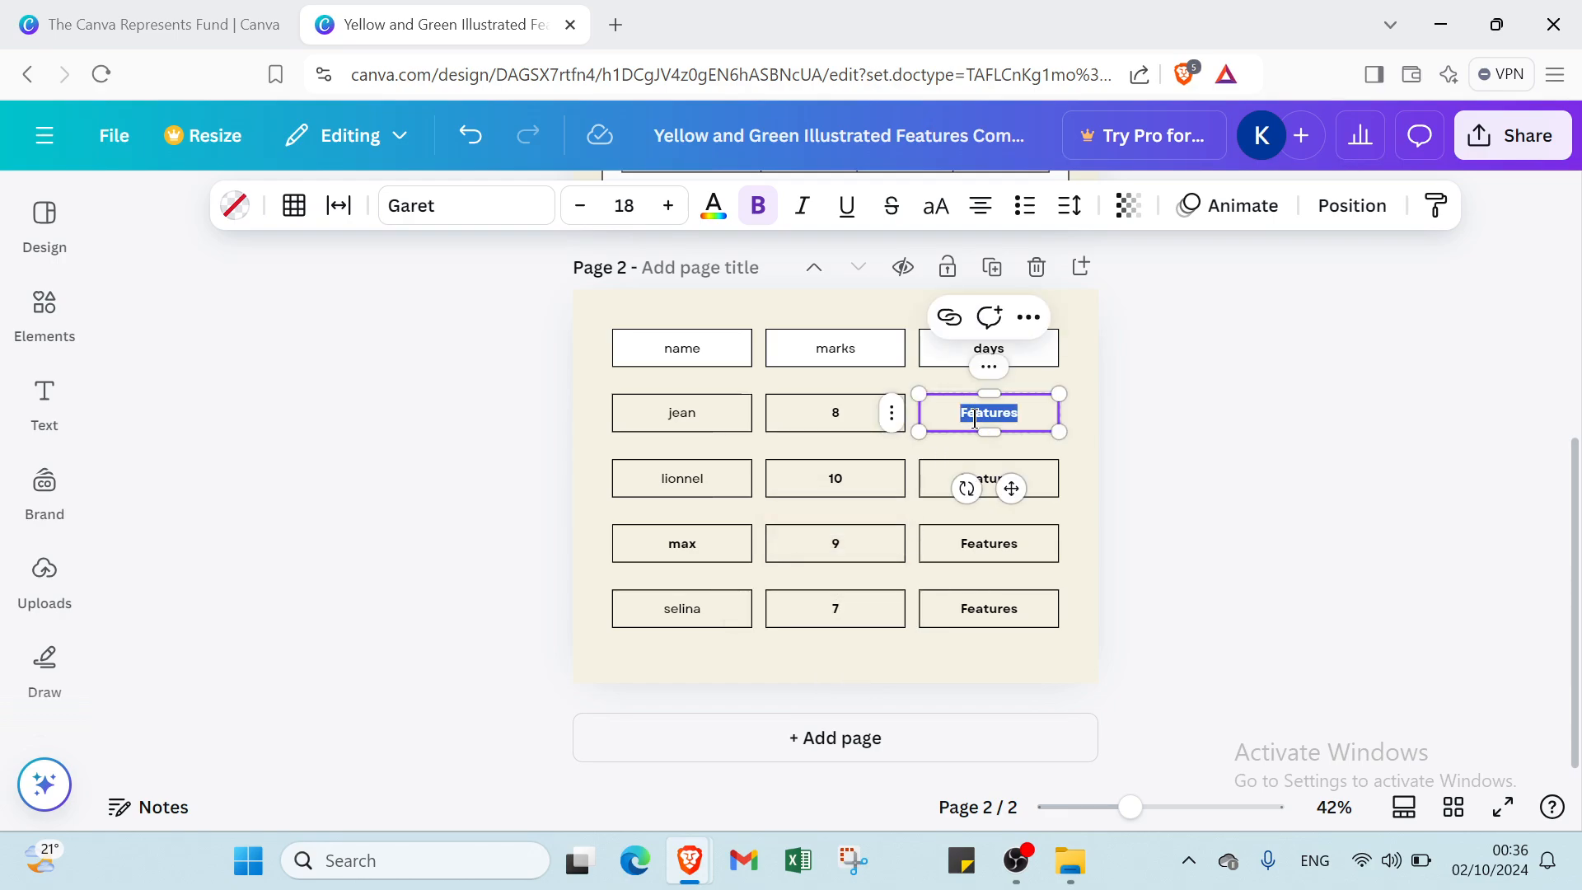
type("monda")
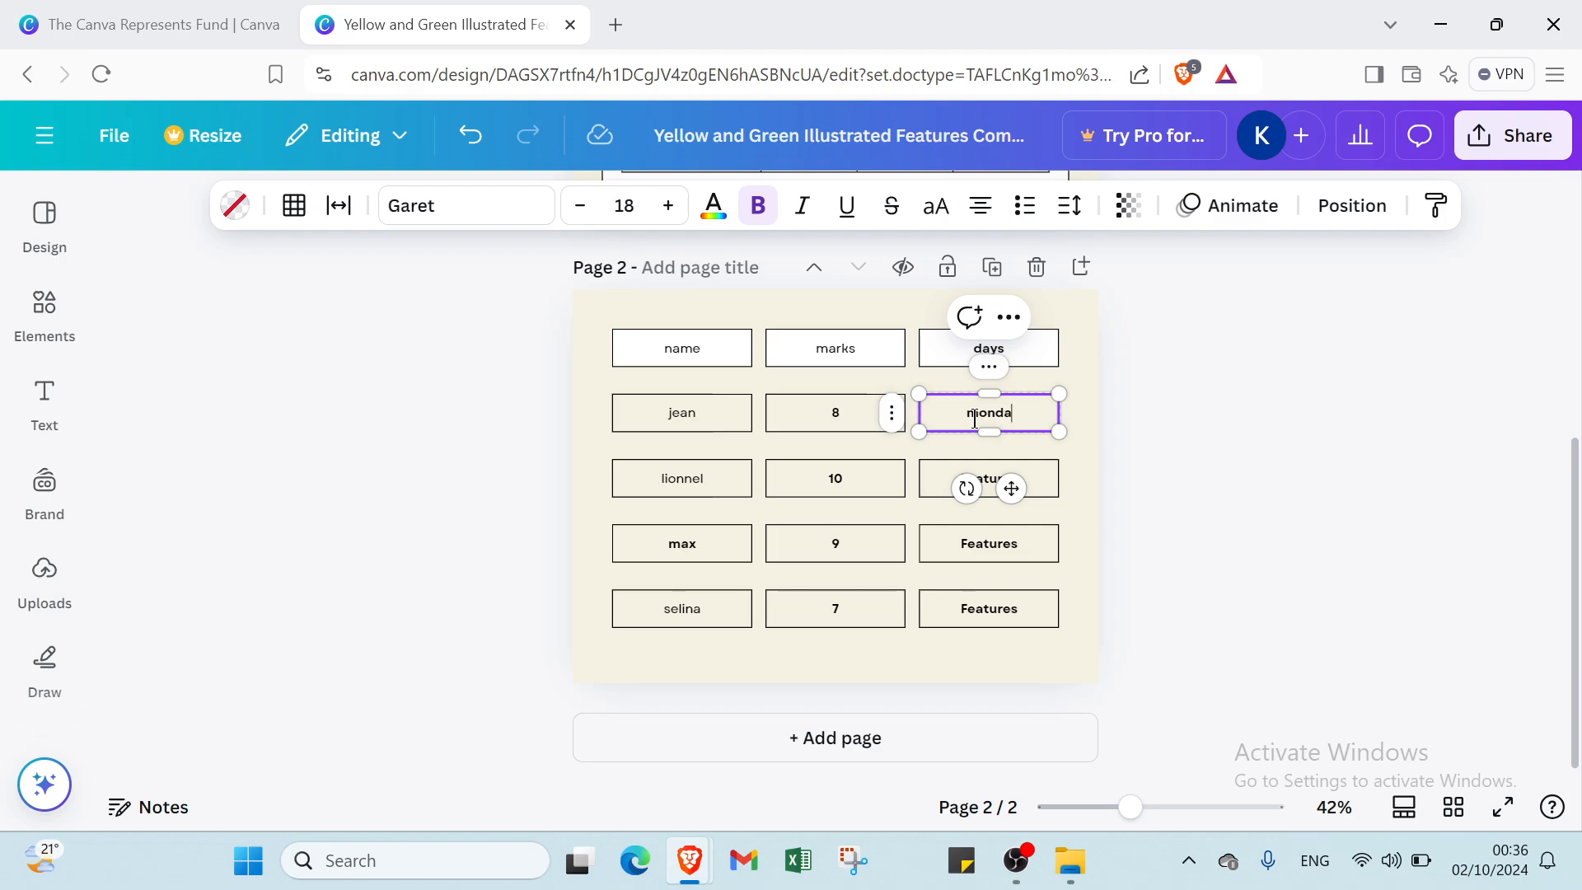
type("y")
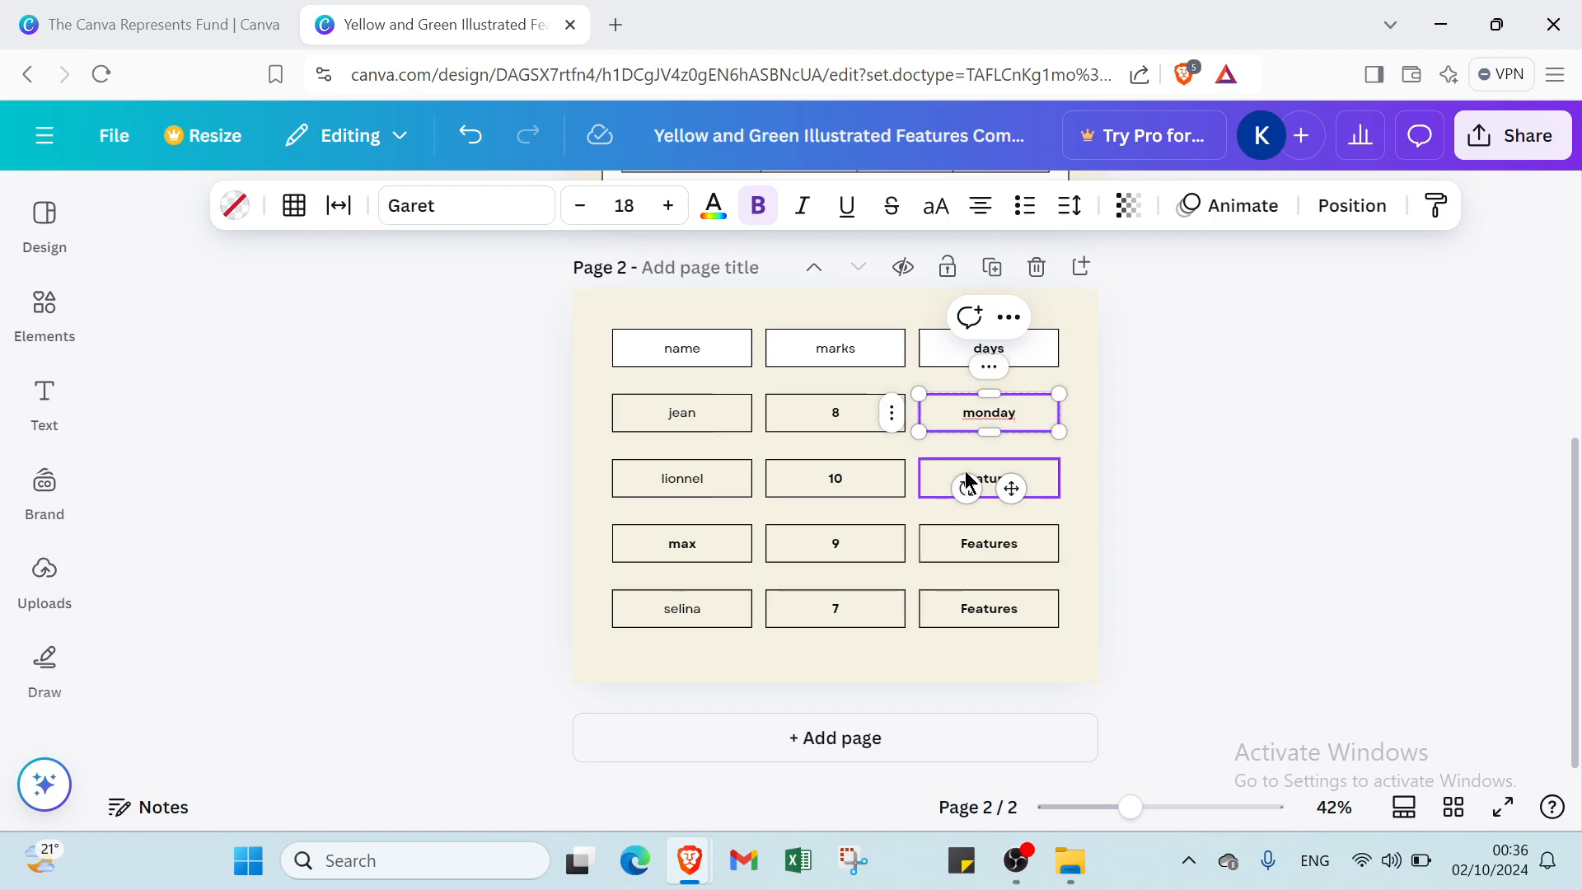
Replace Features in the third-row cell of the days column with wednesday in non-bold text.
left_click(945, 466)
double_click(991, 468)
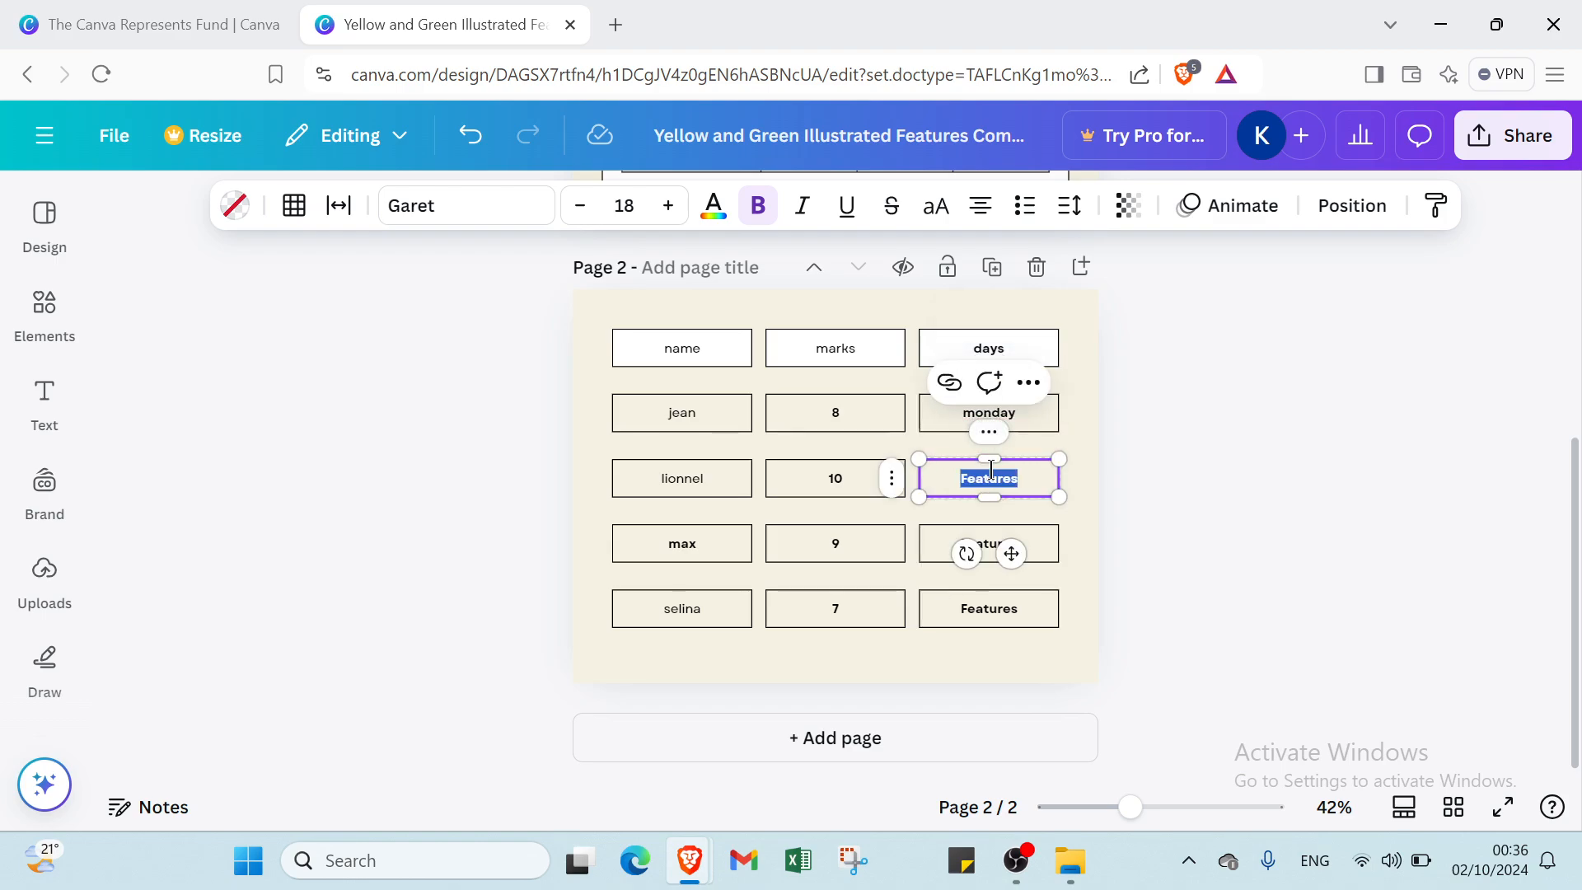
key("BackSpace")
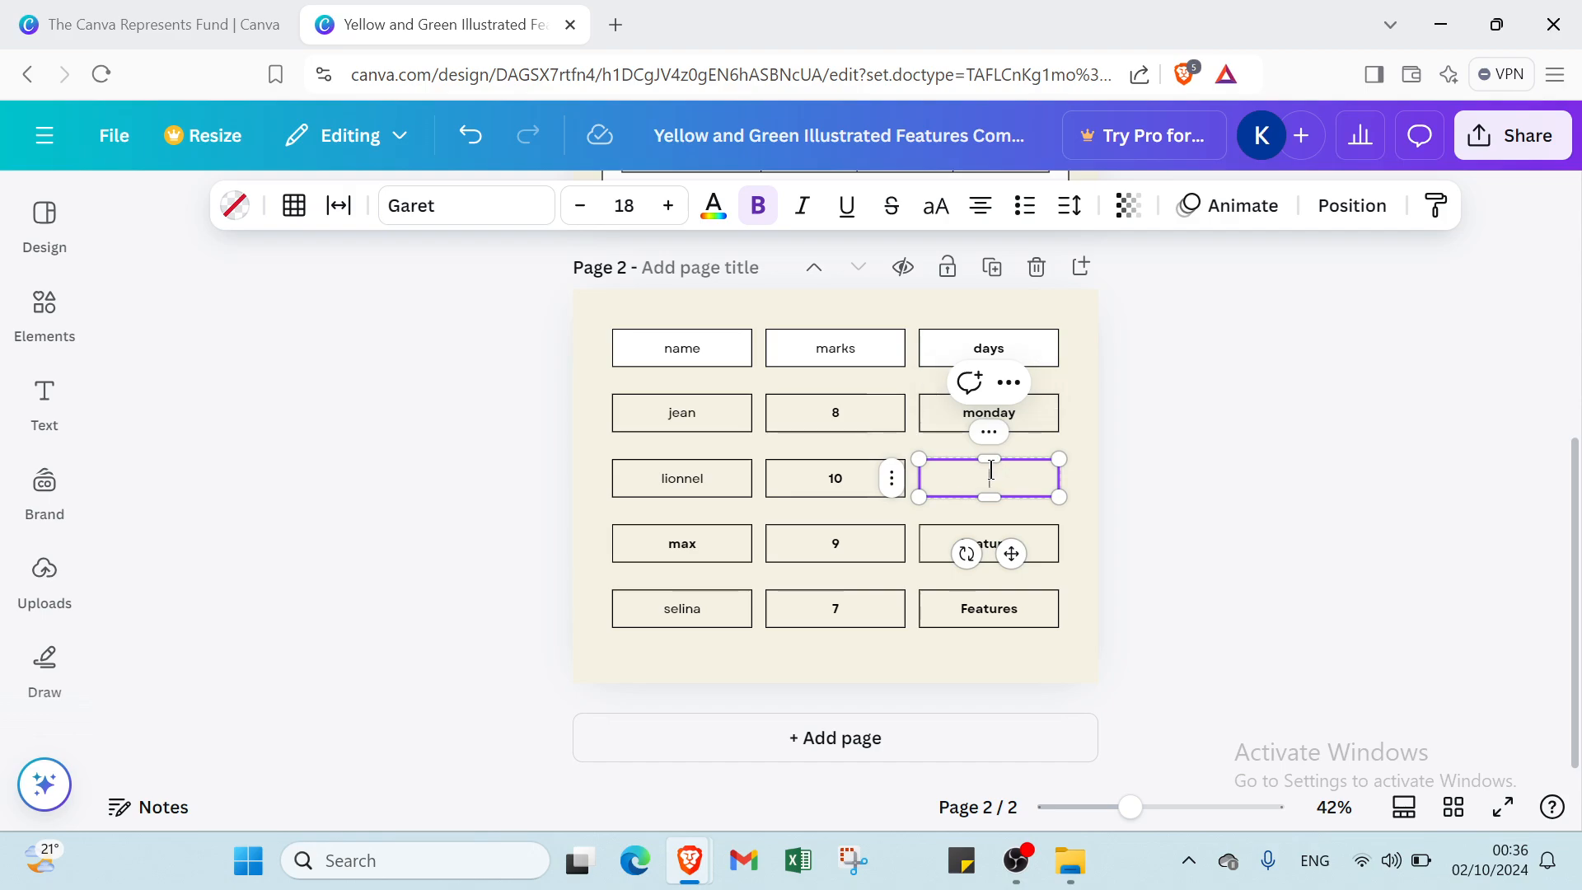
key("ctrl+b")
type("we")
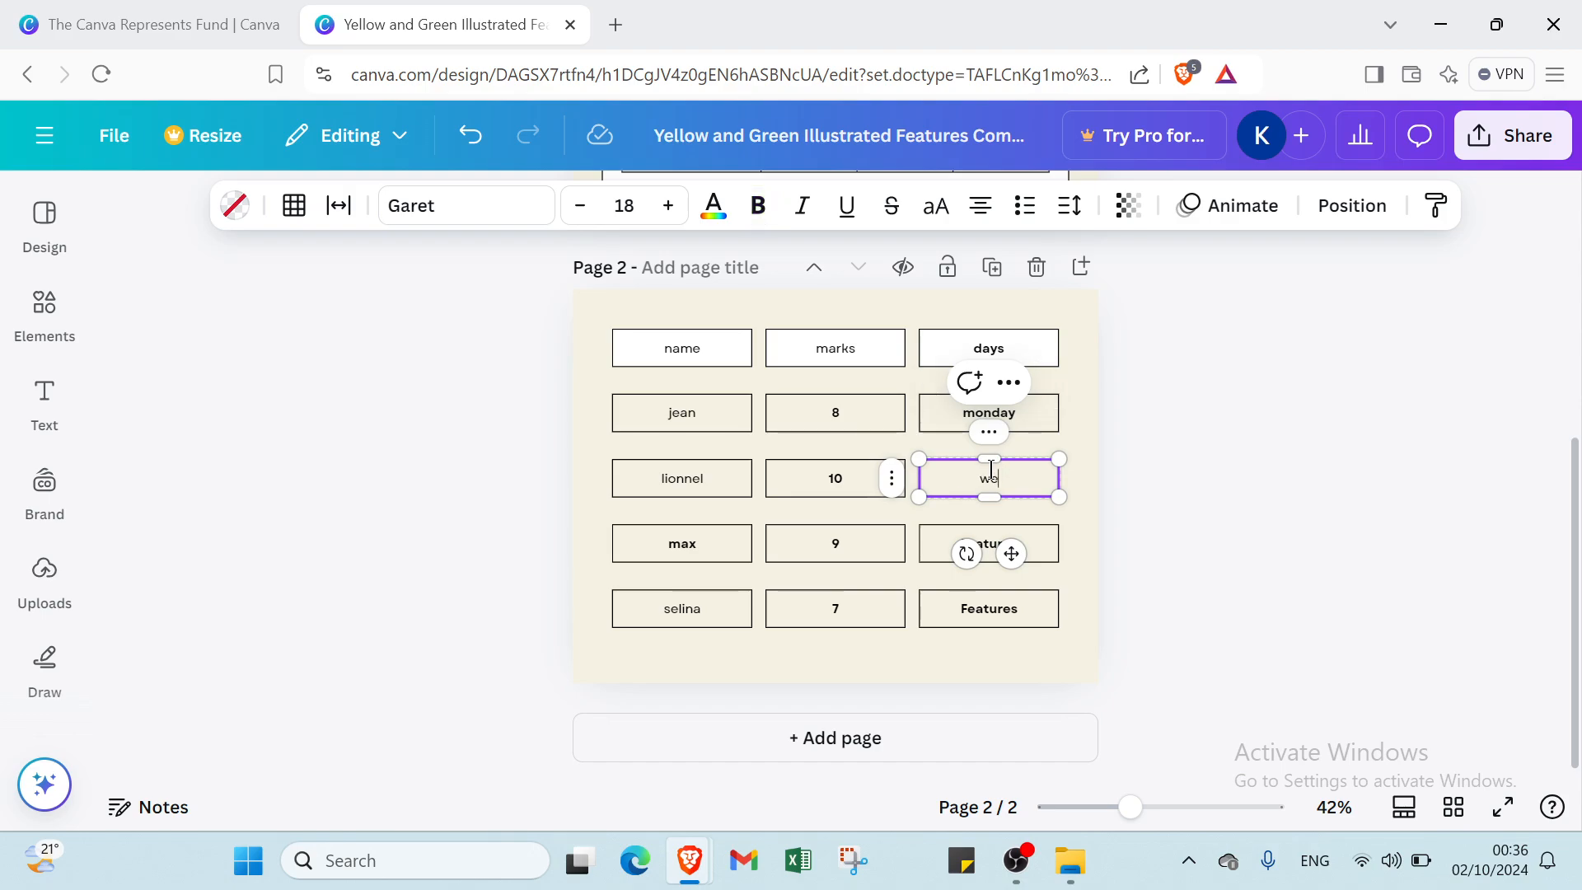
type("dnesday")
Replace Features in the fourth-row cell of the days column with friday.
left_click(988, 541)
left_click(988, 541)
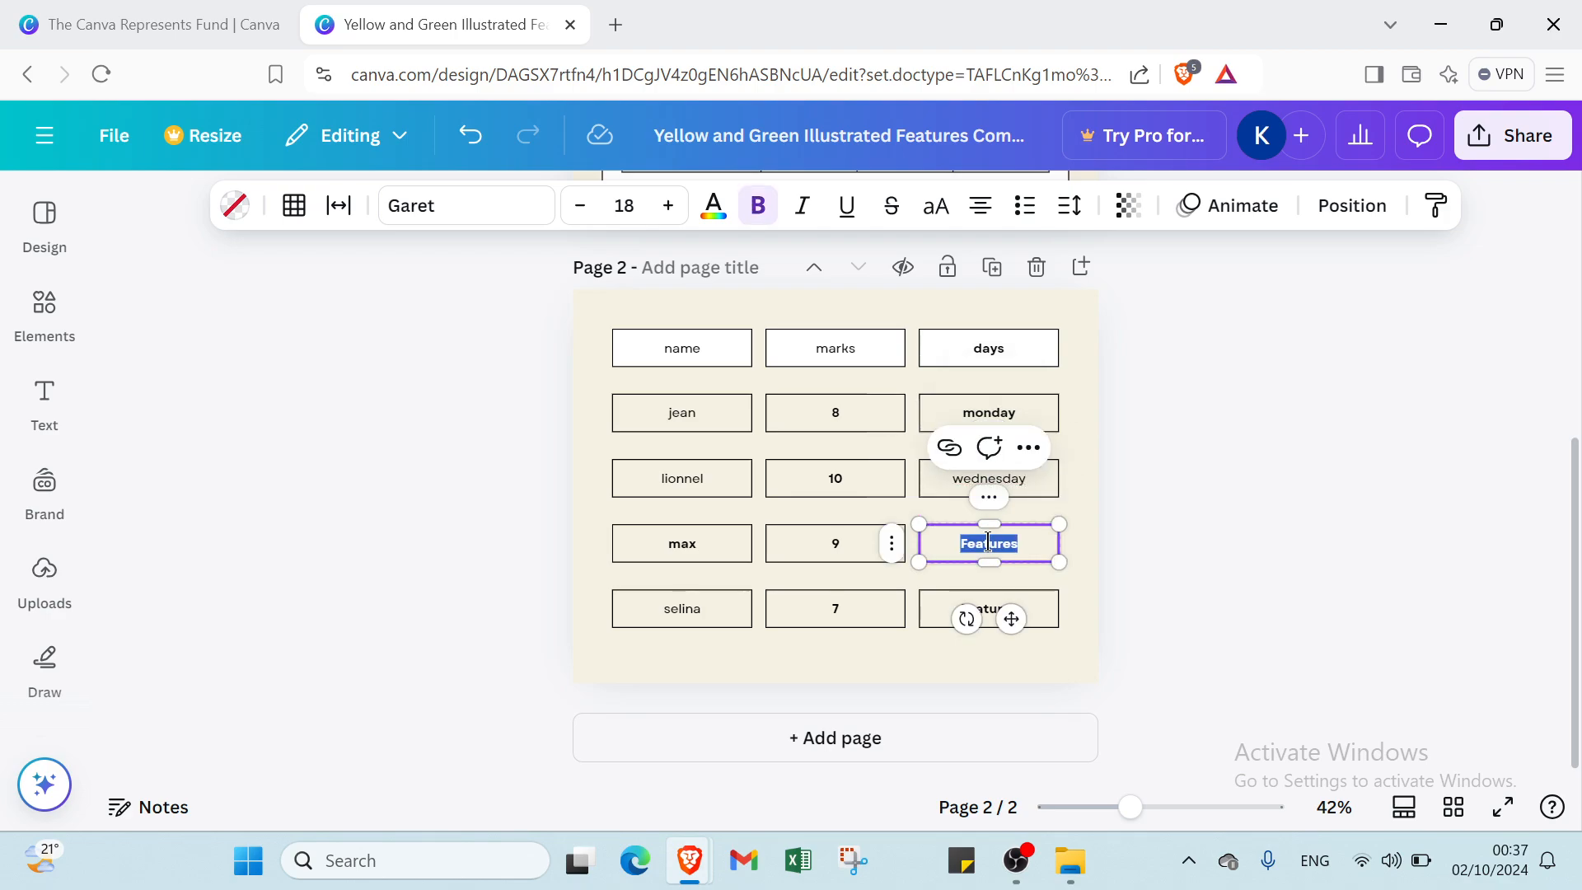
key("BackSpace")
type("fridau")
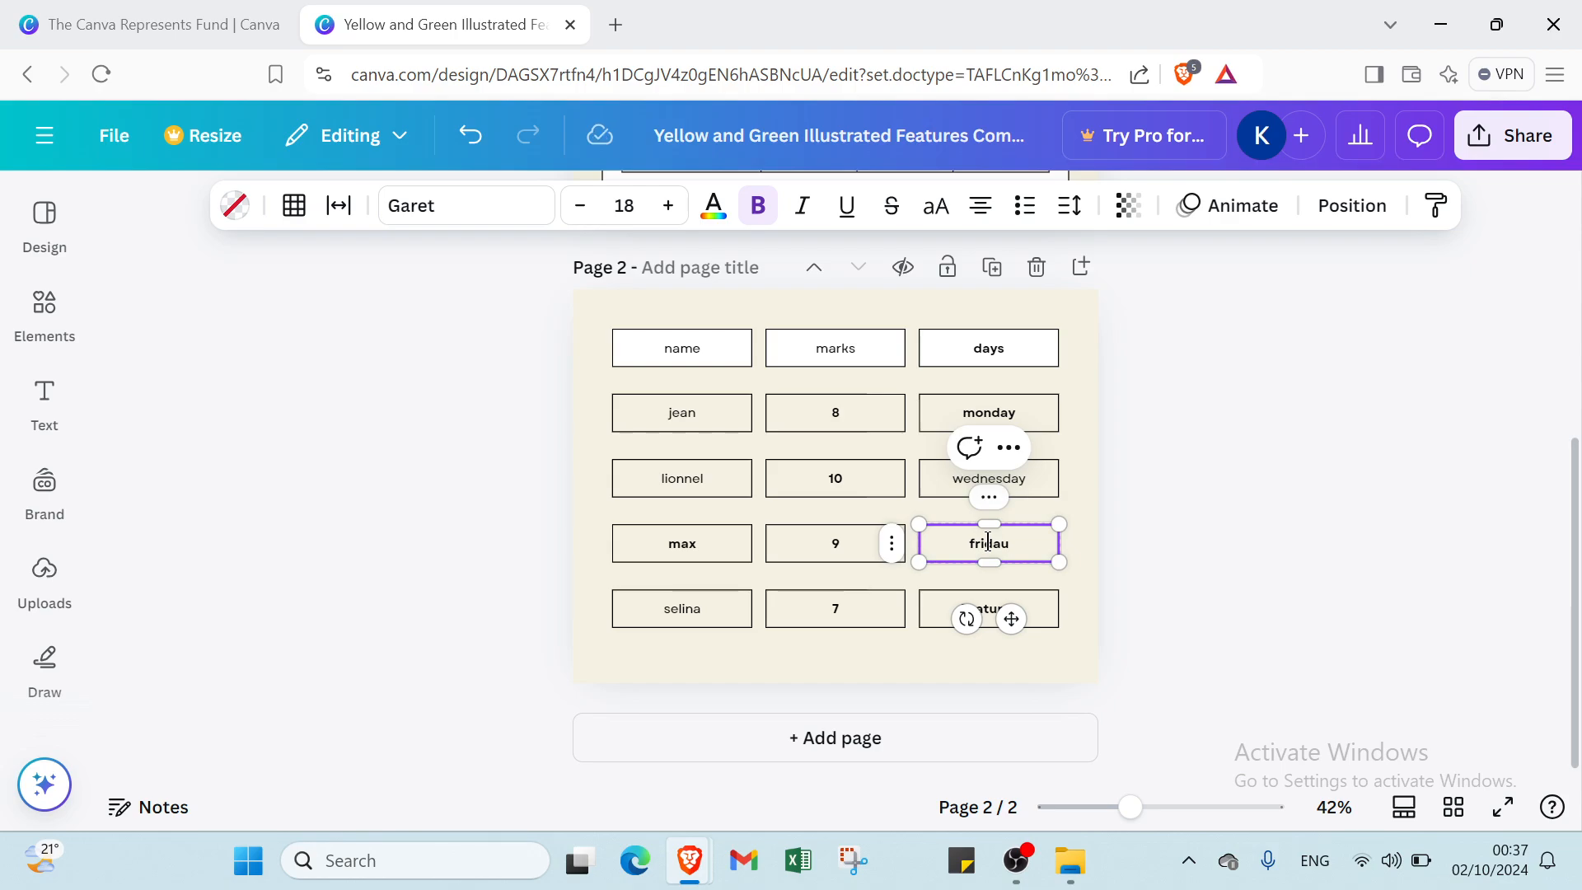
key("BackSpace")
type("y")
Replace Features in the fifth-row cell of the days column with saturday.
left_click(944, 591)
double_click(961, 615)
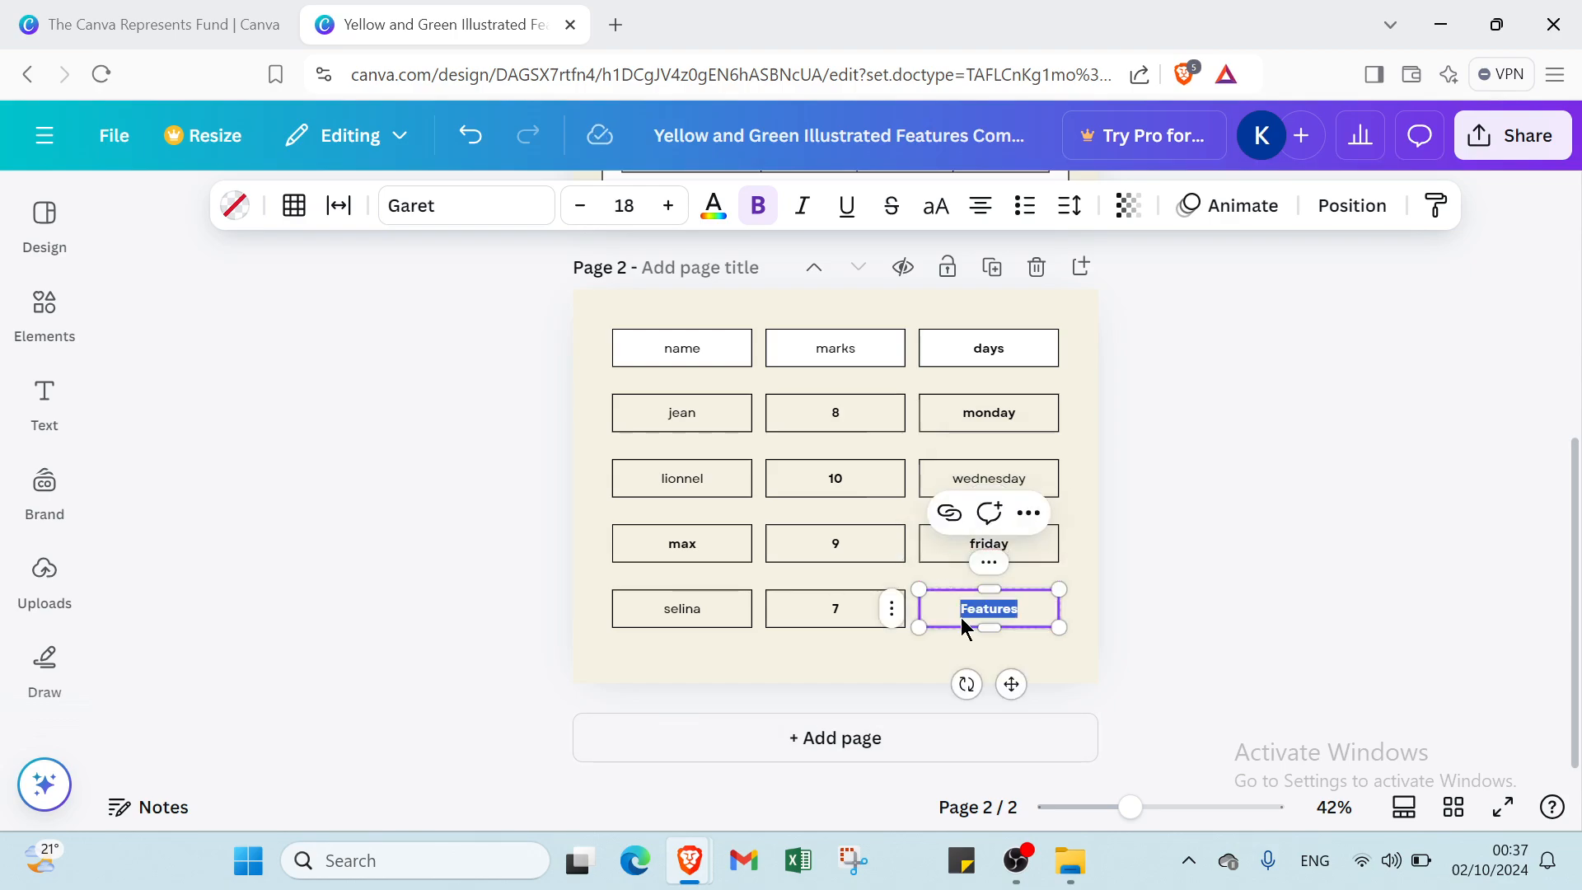
type("satur")
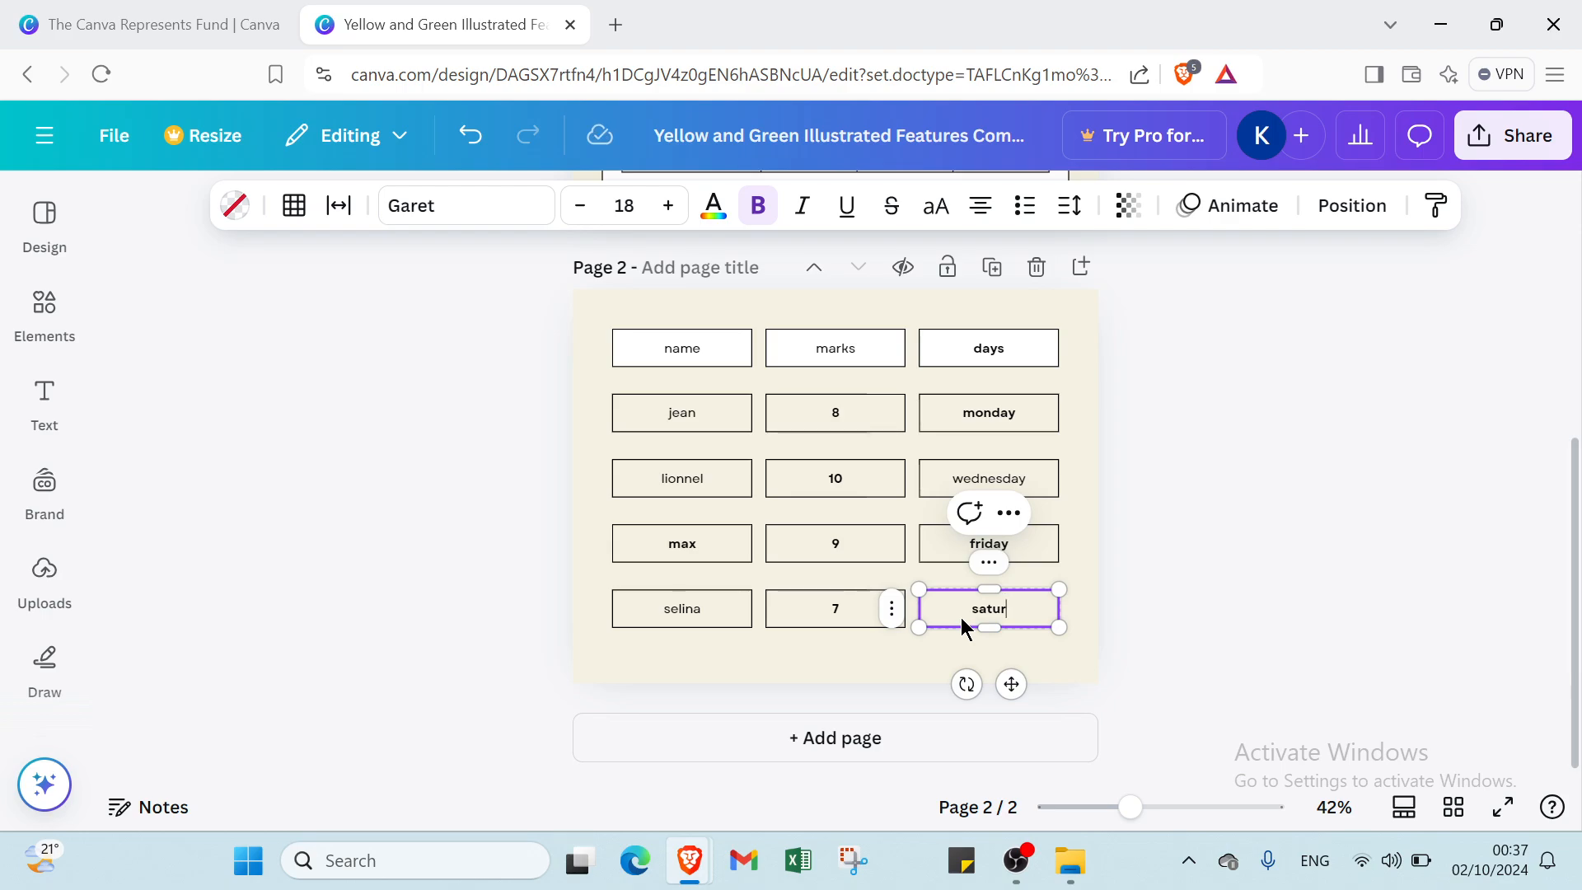
type("day")
left_click(1225, 517)
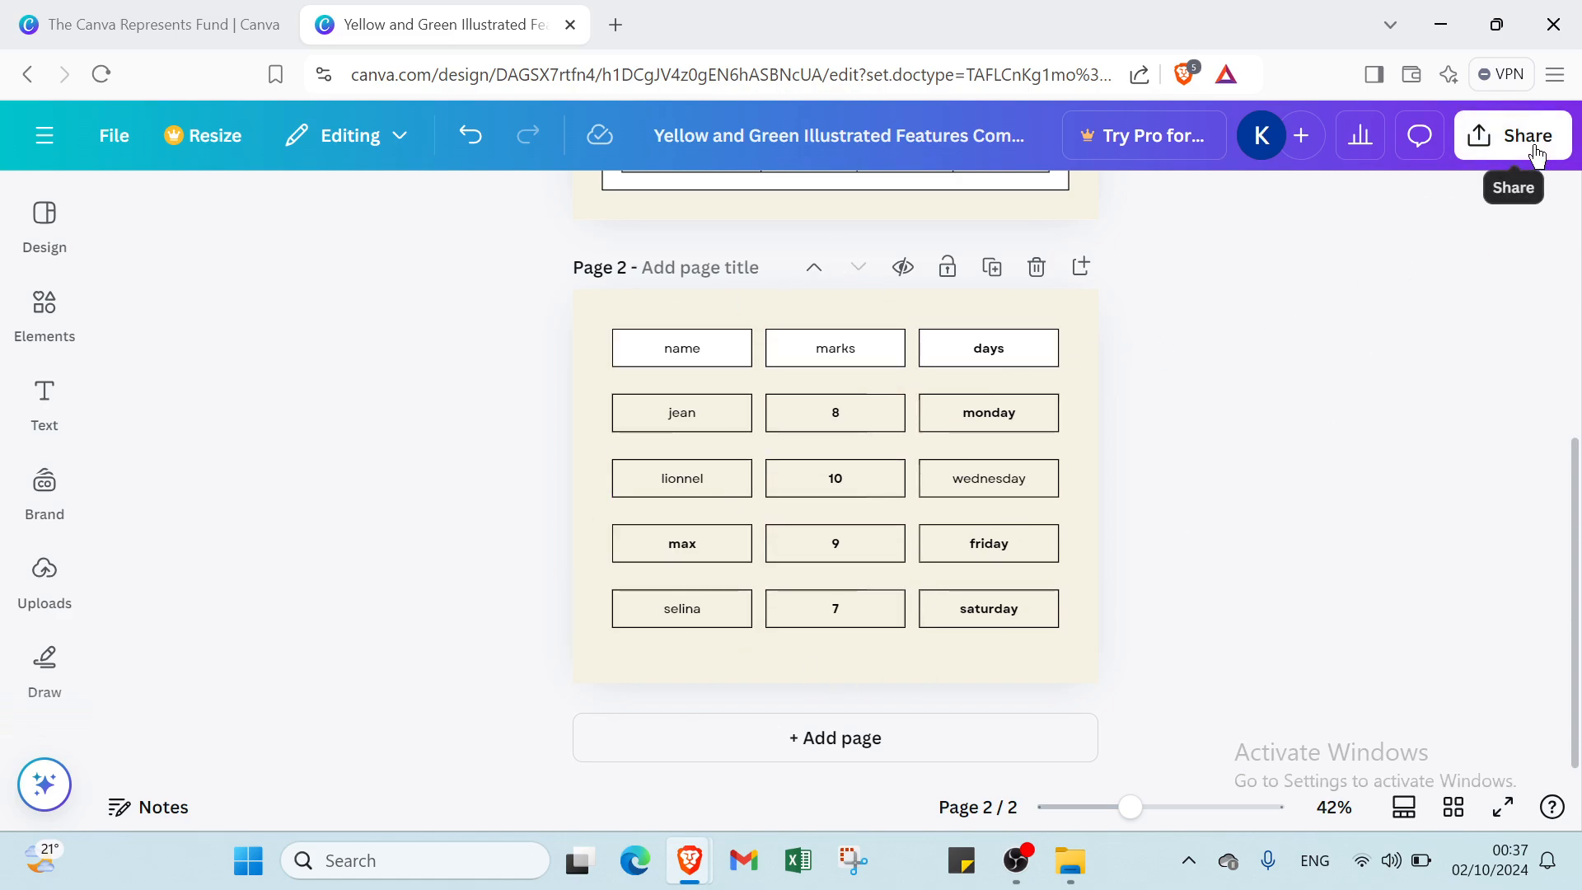
Delete the first page with the original comparison chart, keeping only the custom table page.
scroll(974, 388, "up", 5)
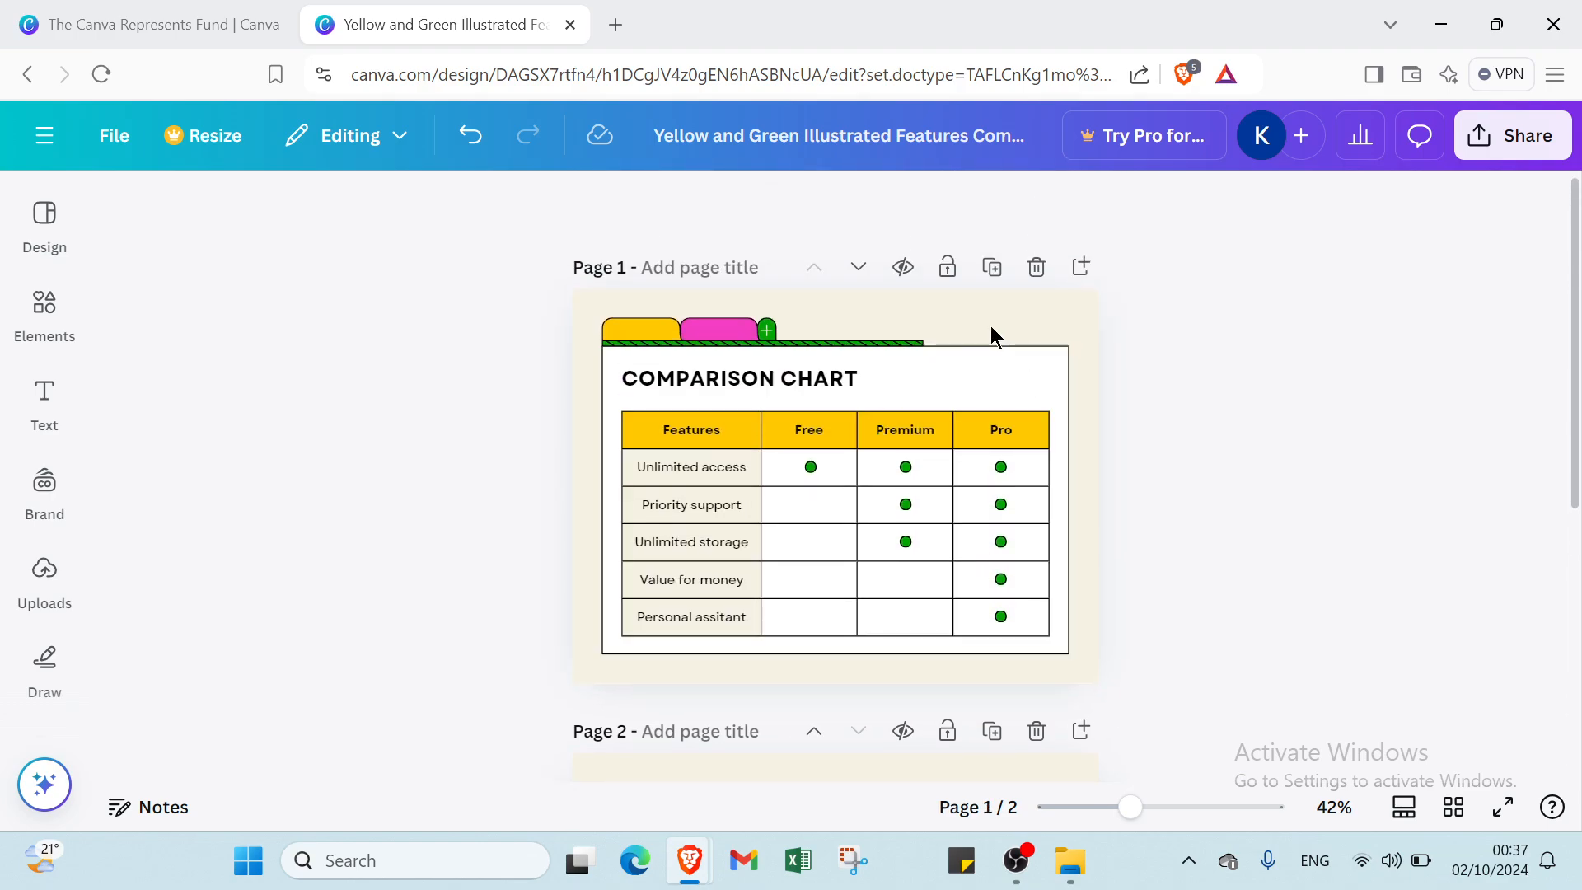
left_click(1035, 268)
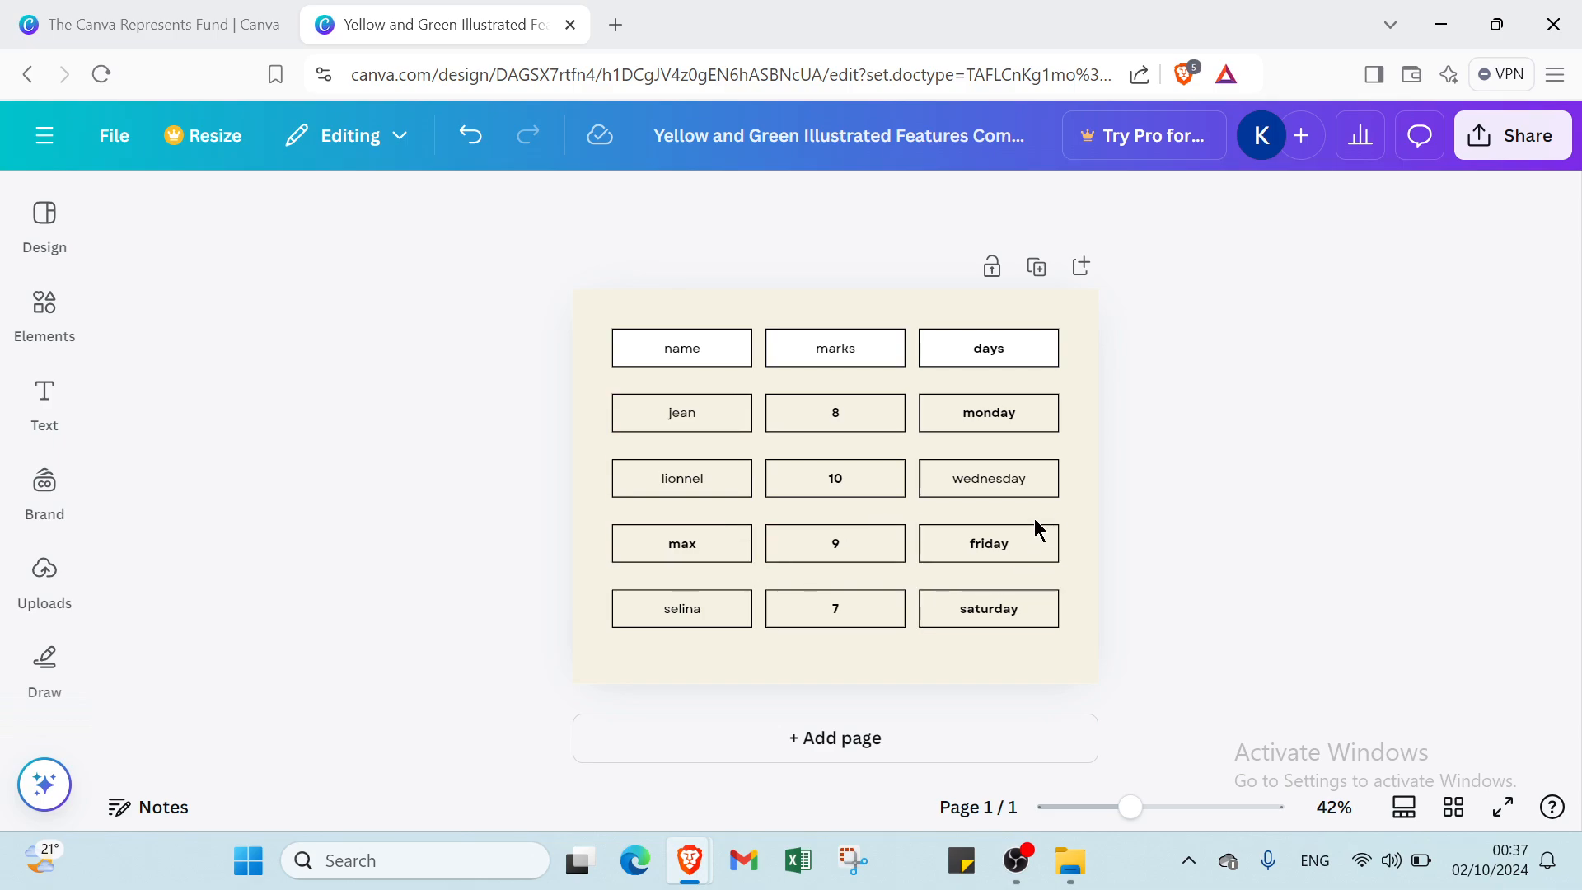
left_click(44, 235)
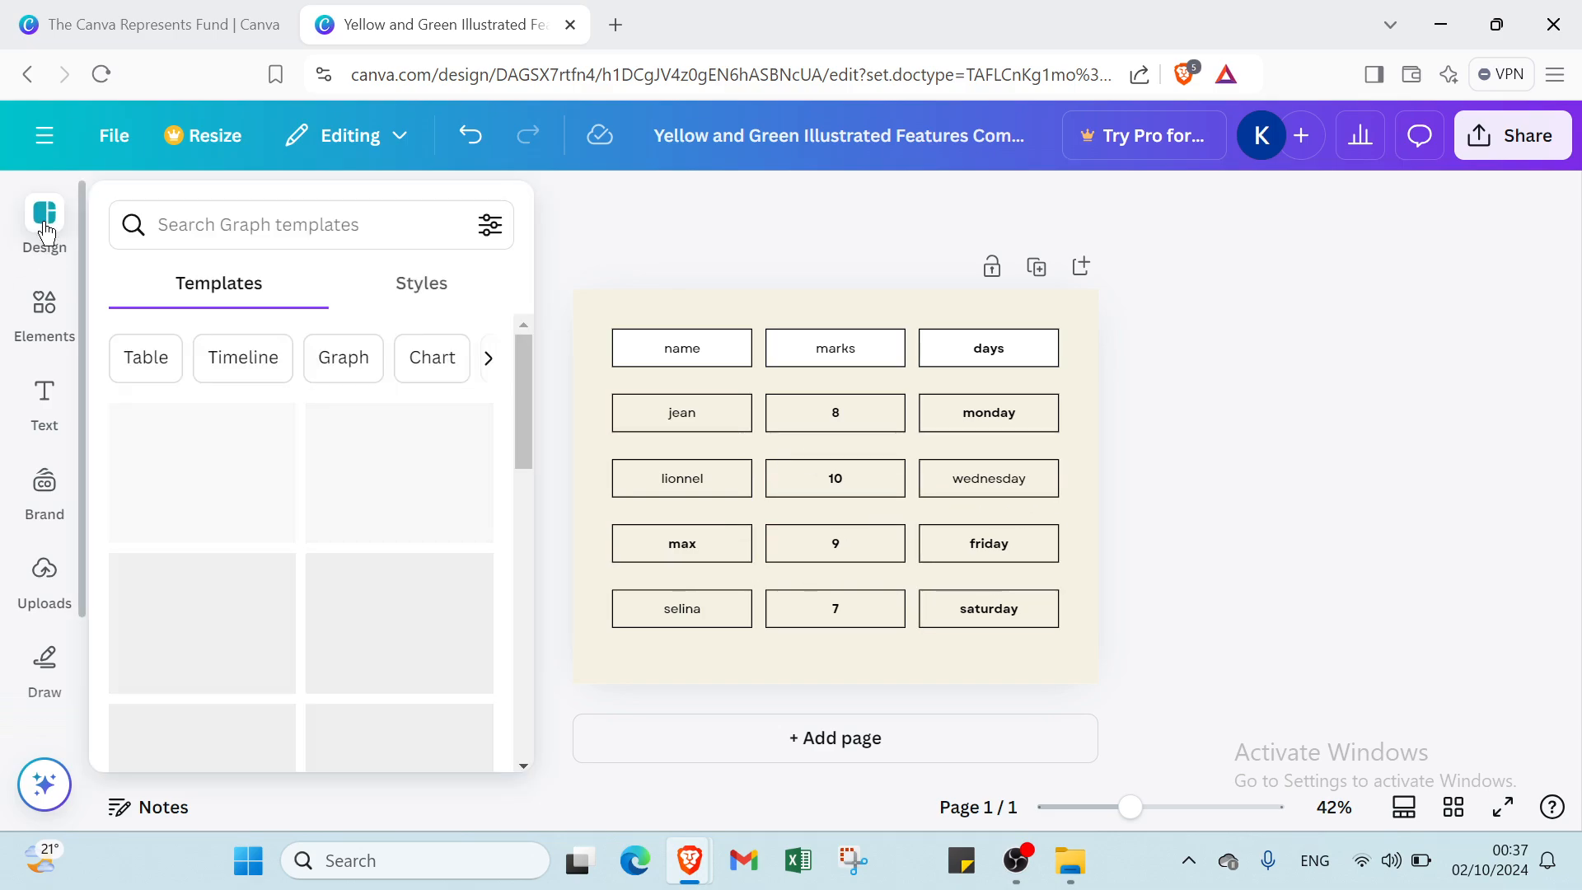
left_click(39, 296)
left_click(45, 403)
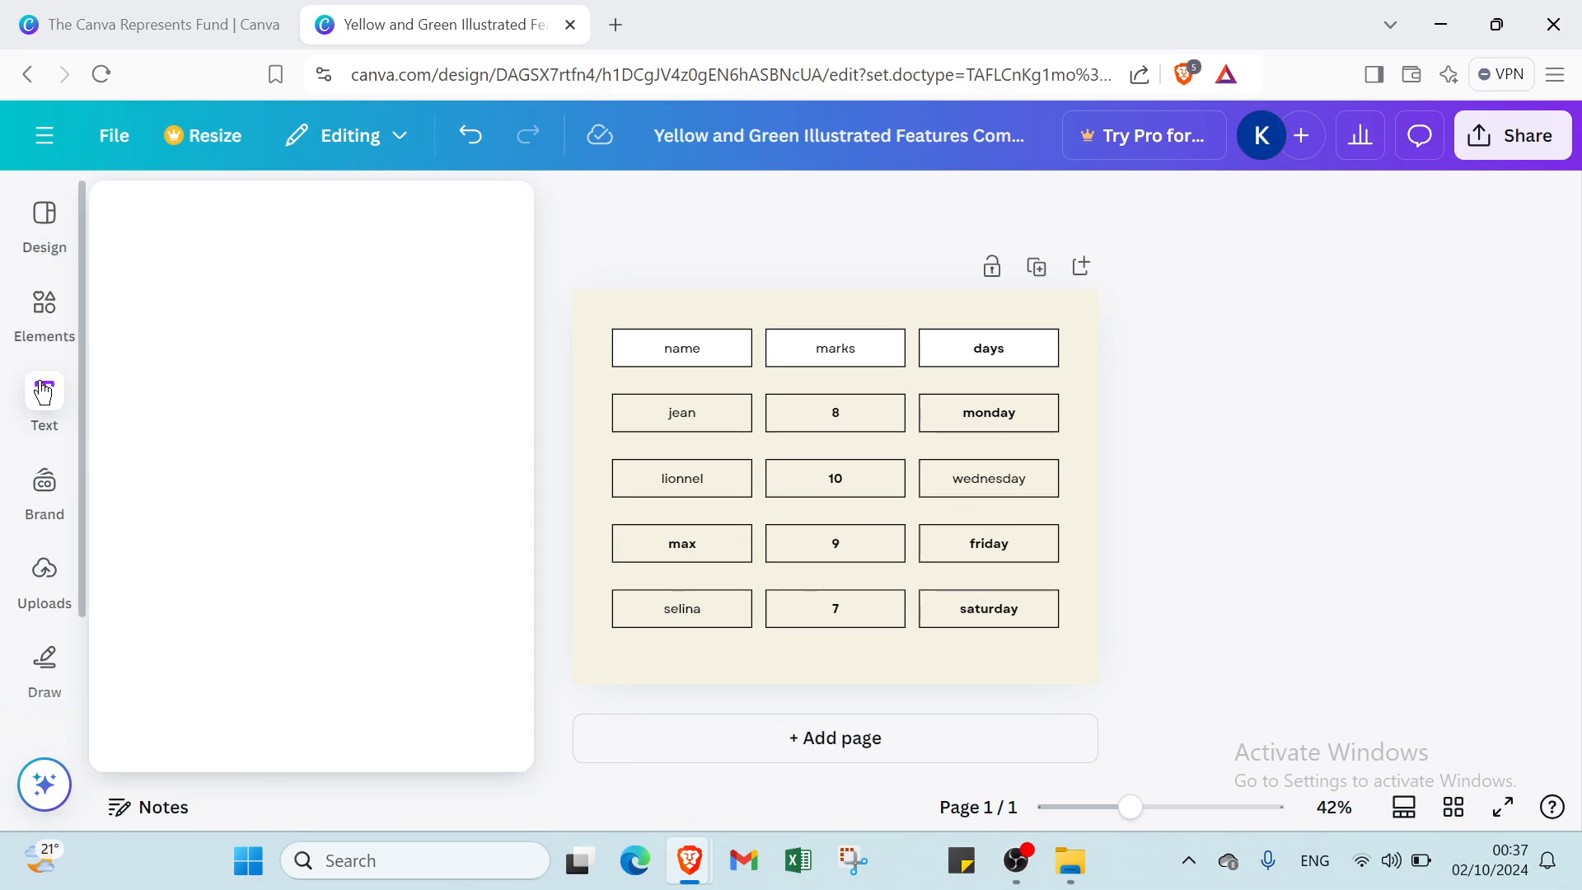
left_click(47, 481)
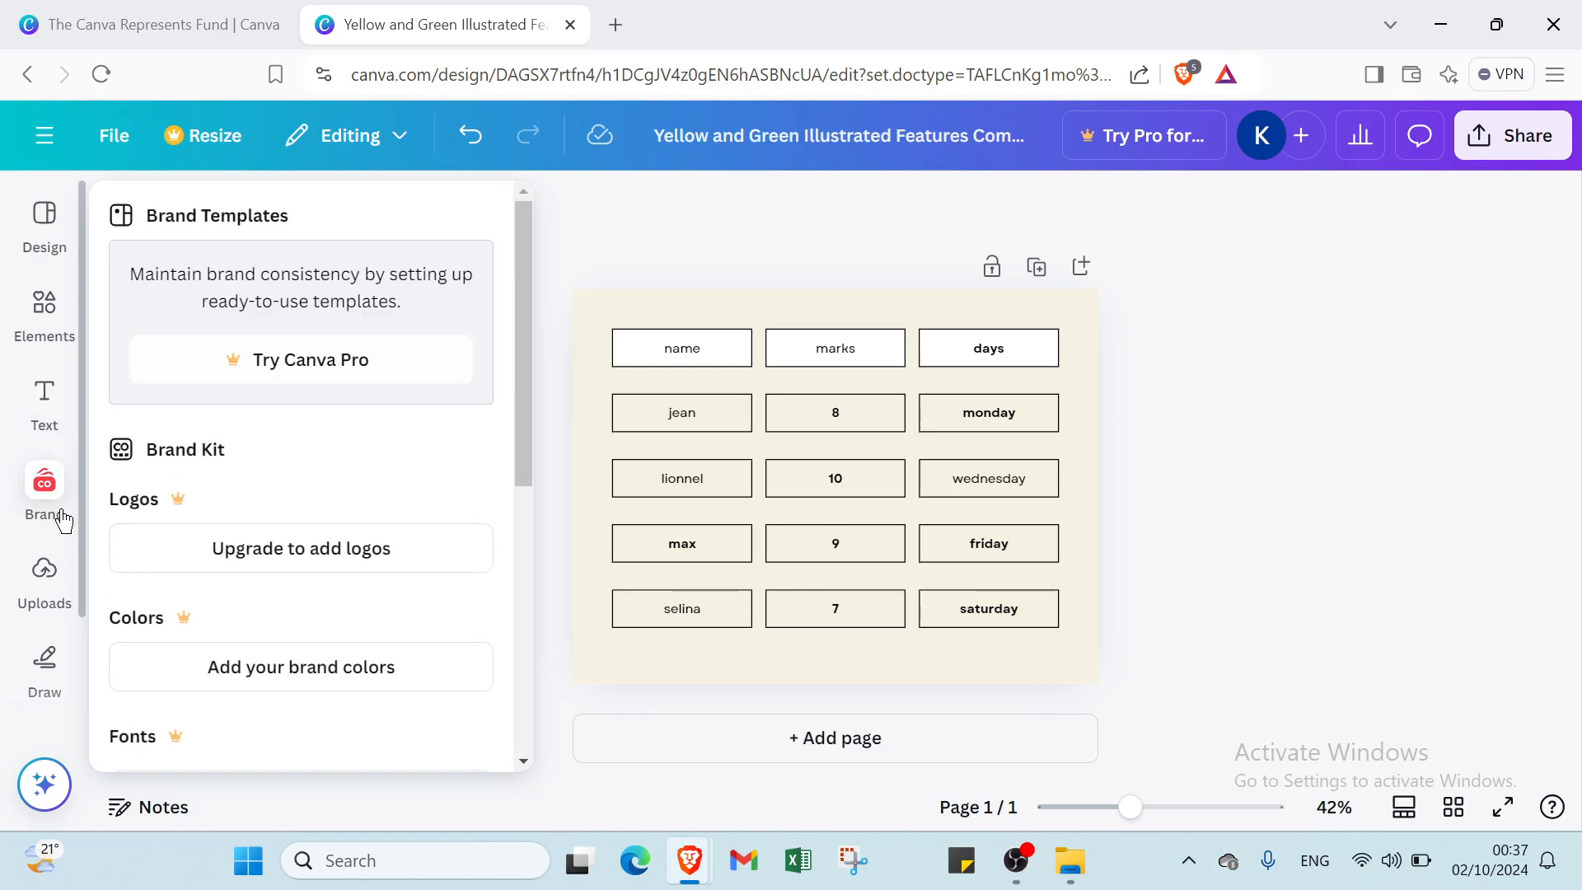
left_click(49, 577)
left_click(43, 689)
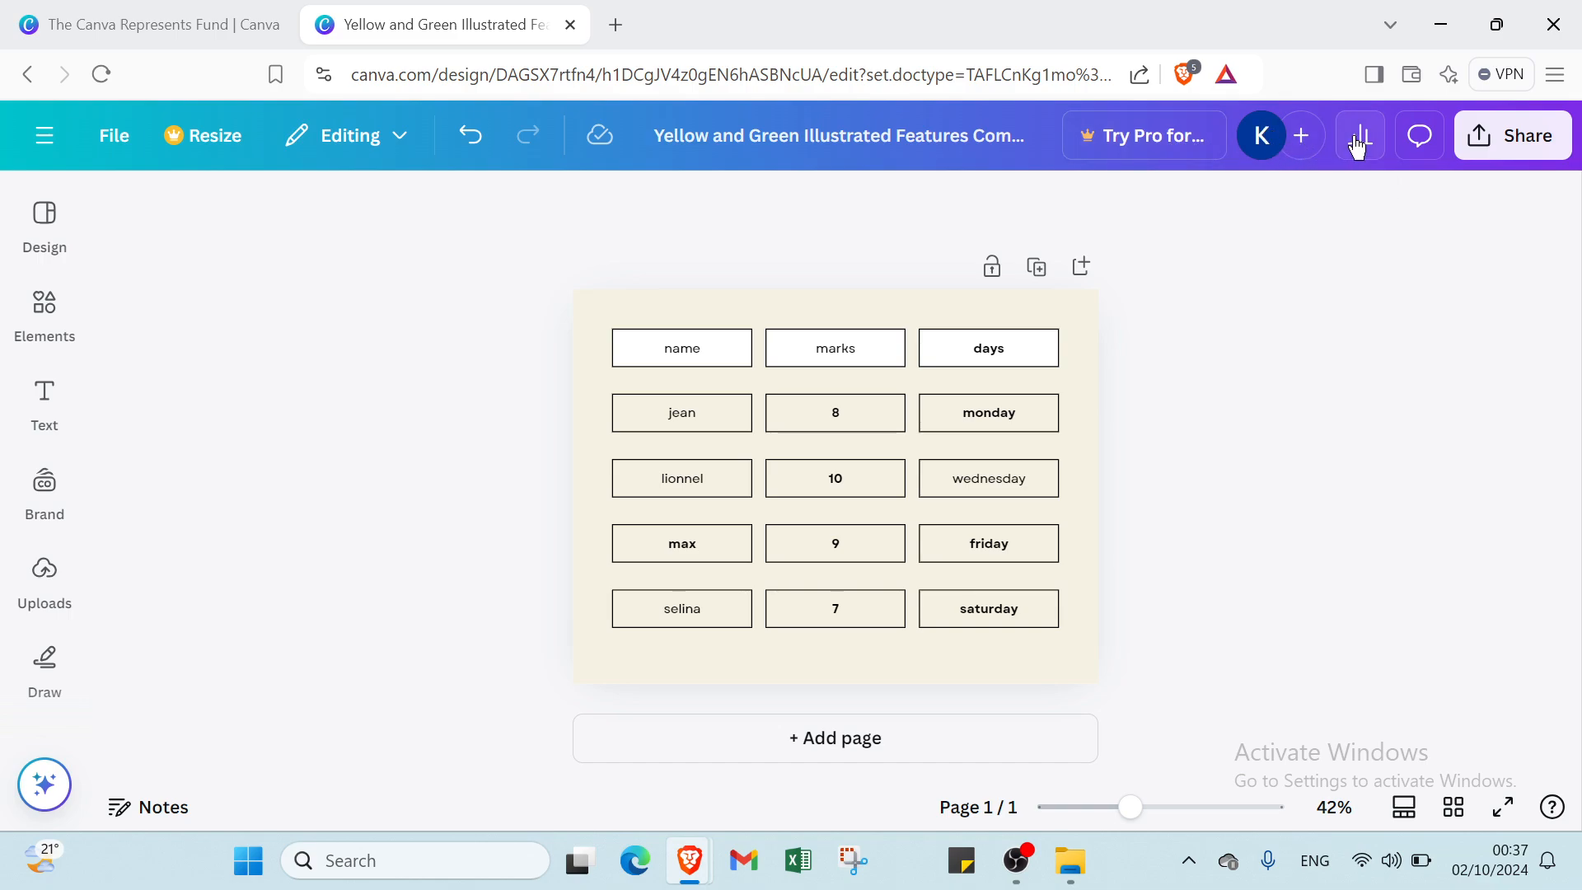
left_click(1417, 137)
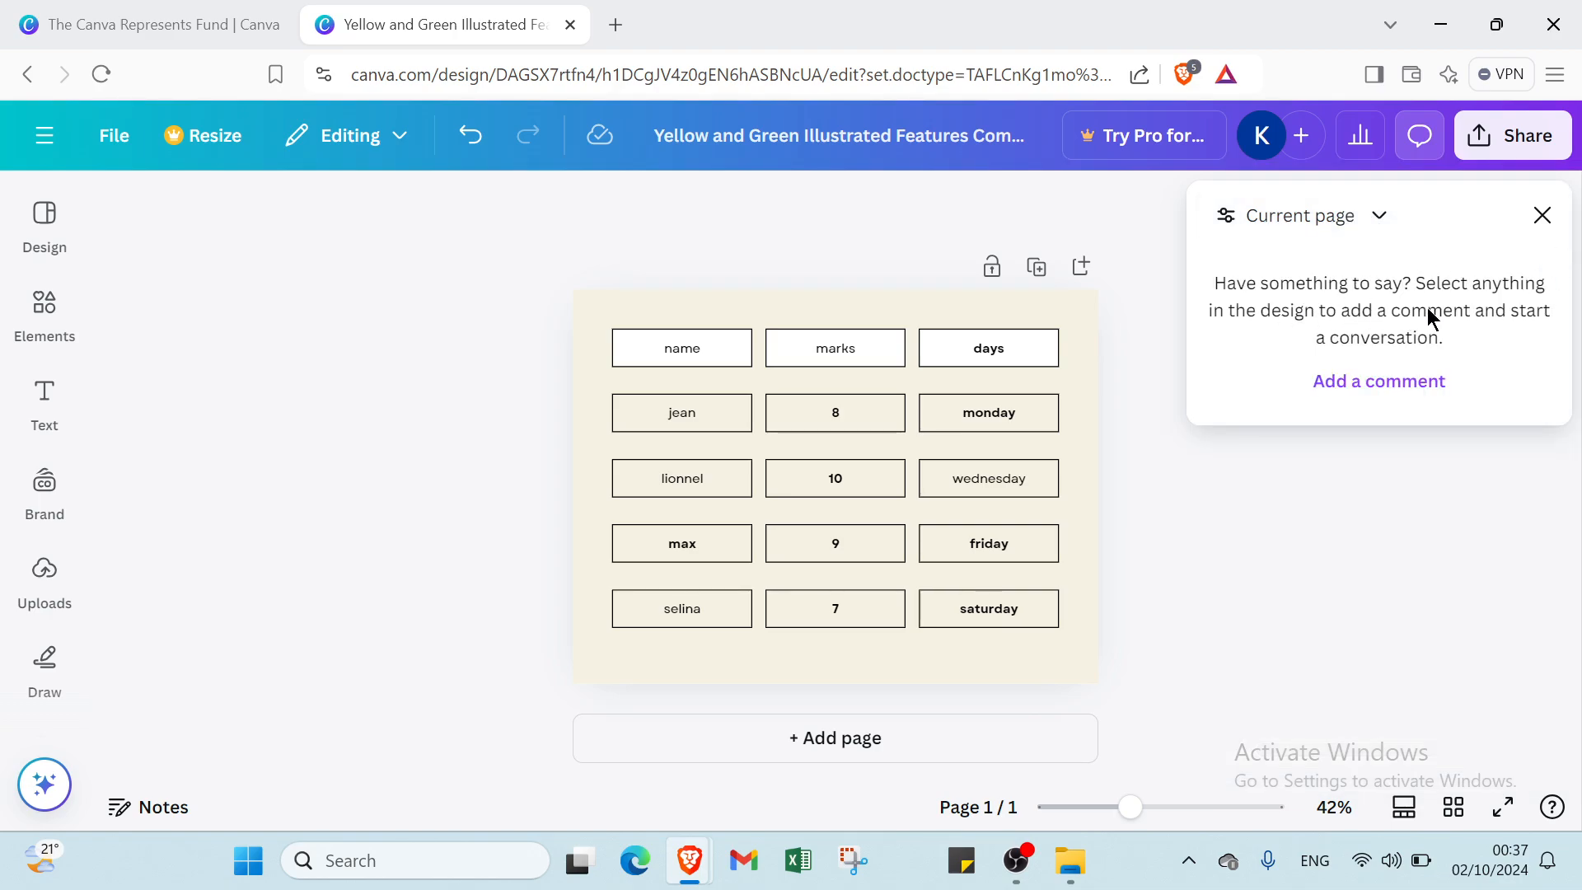
left_click(1541, 218)
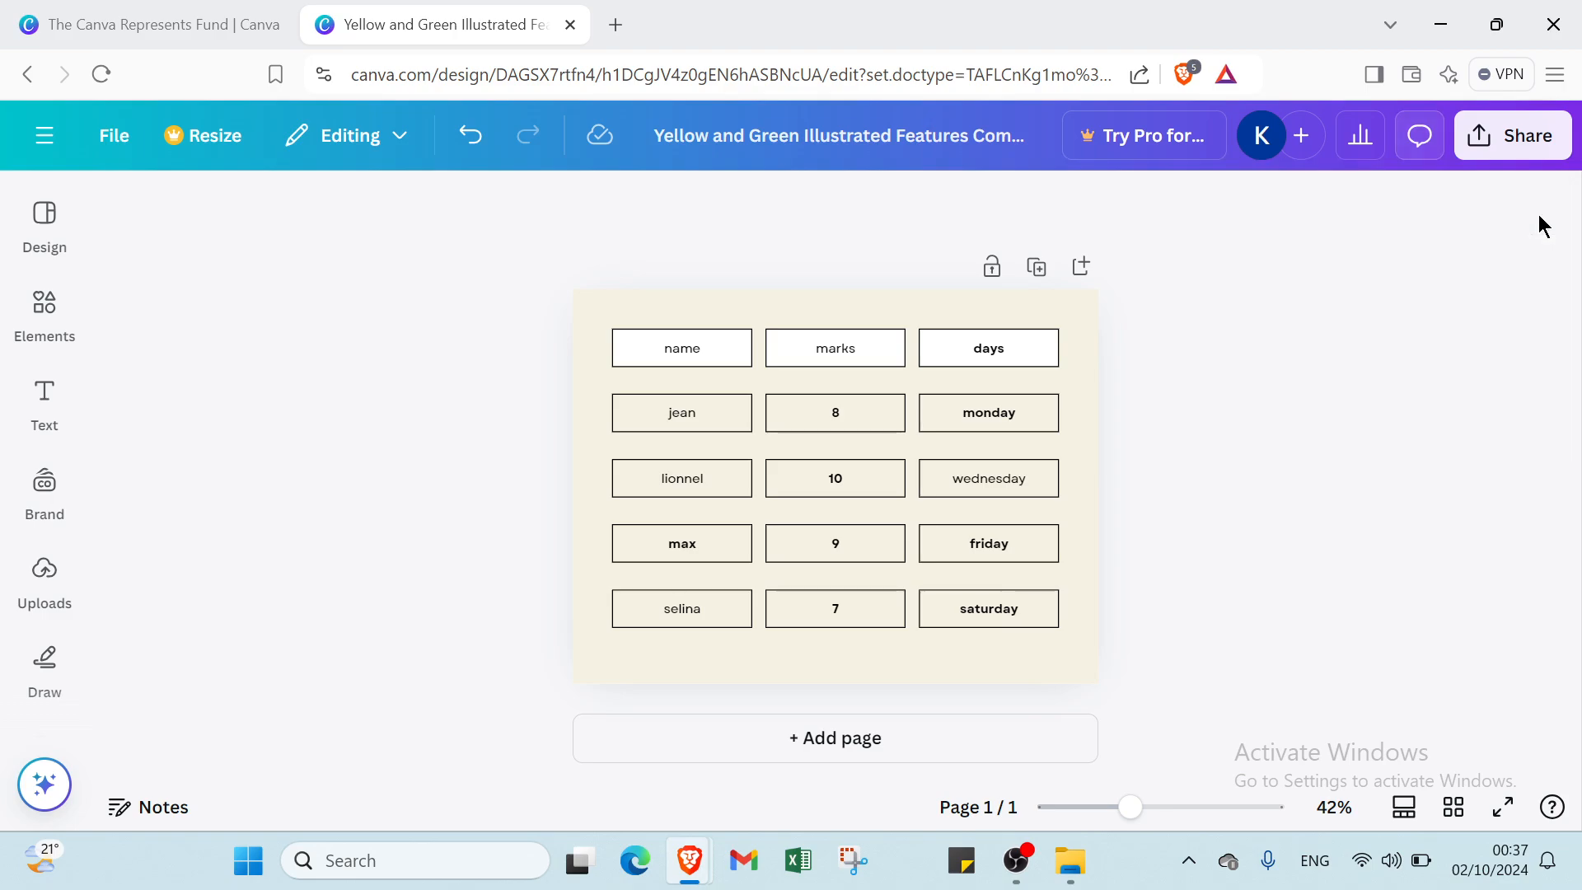
left_click(1148, 812)
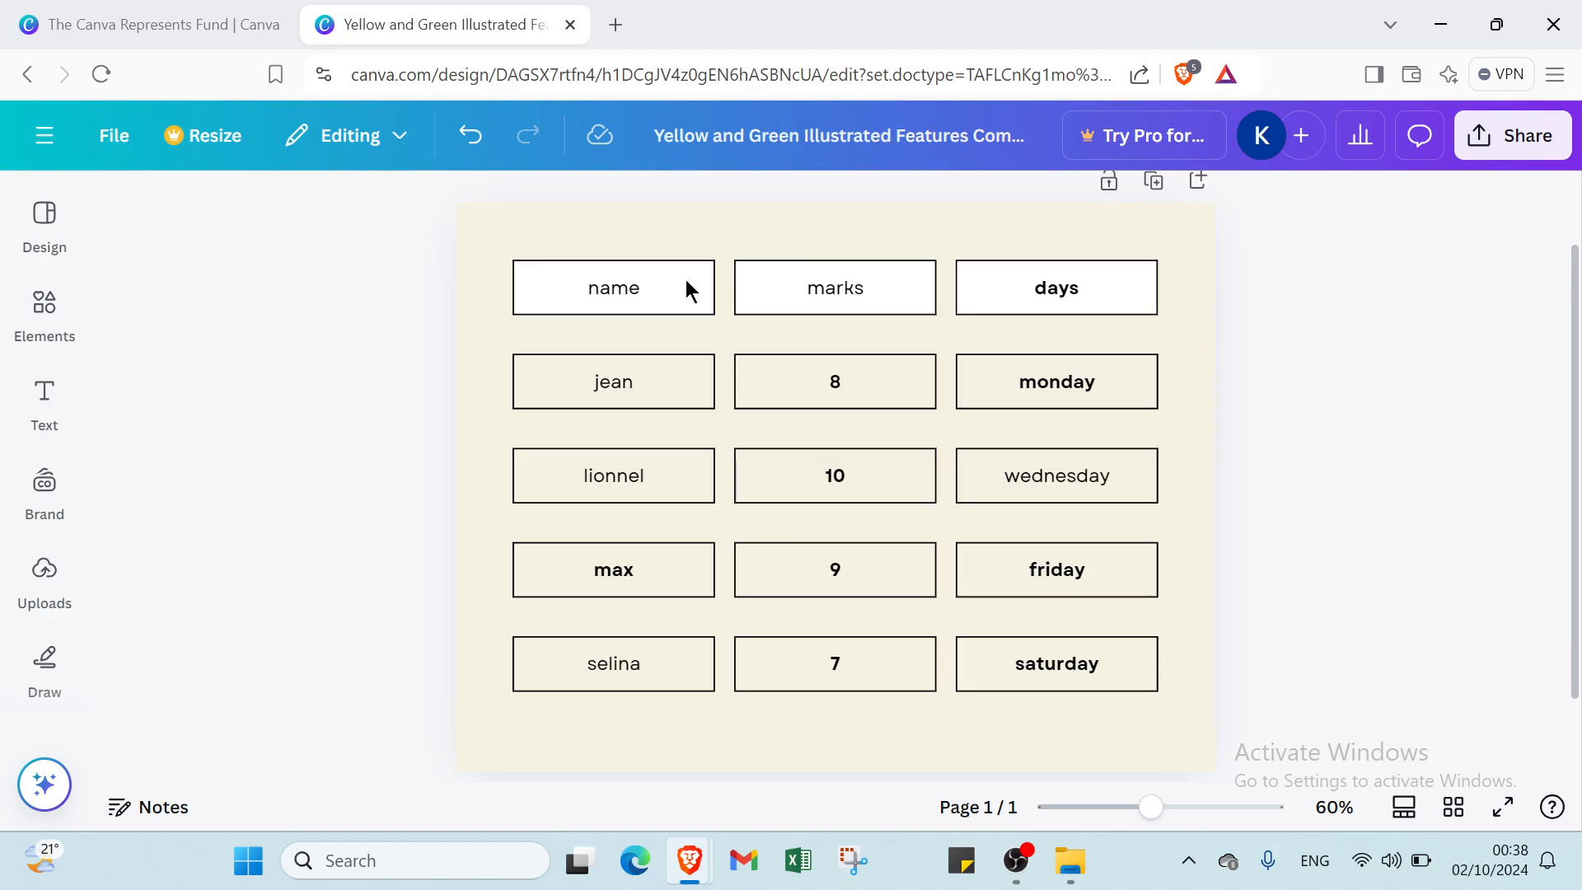
Leave the design for the Canva home page and switch to the open Canva Represents Fund page.
left_click(45, 135)
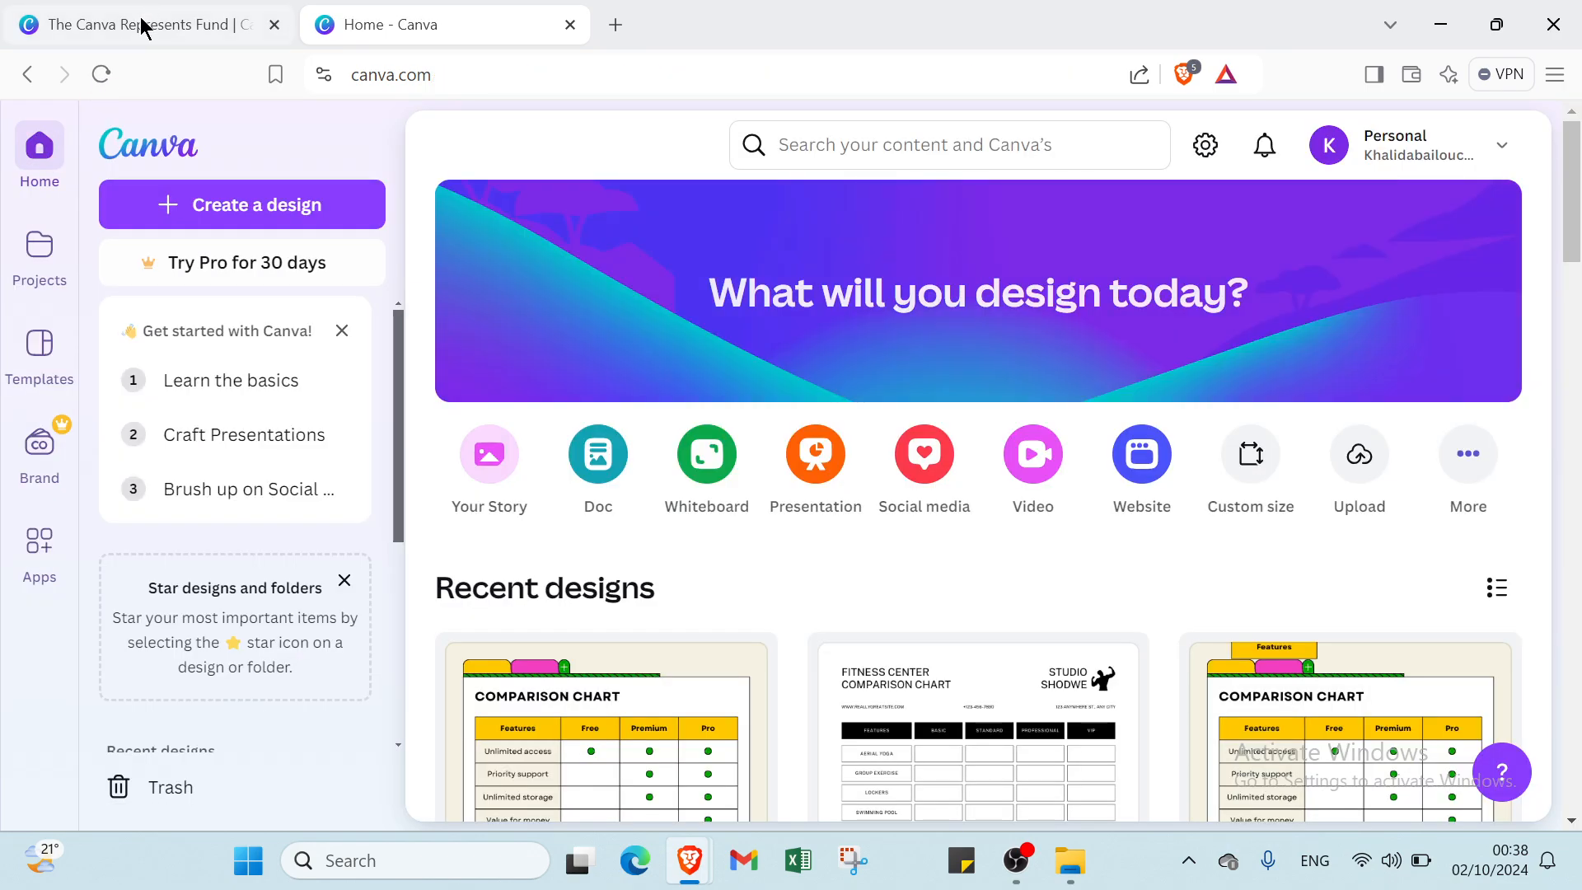
left_click(142, 25)
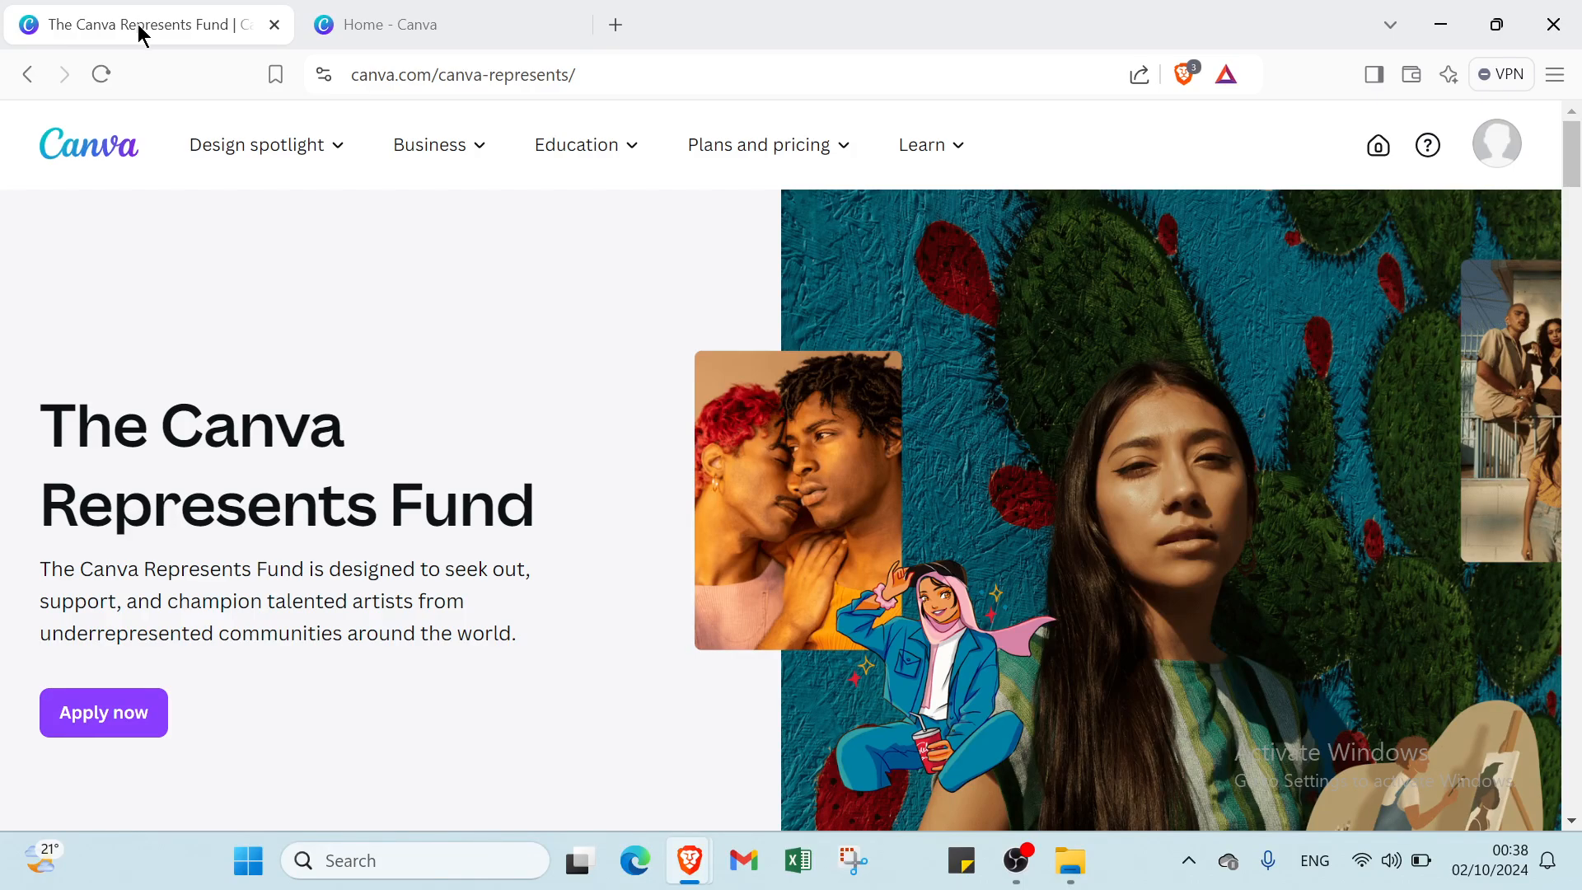